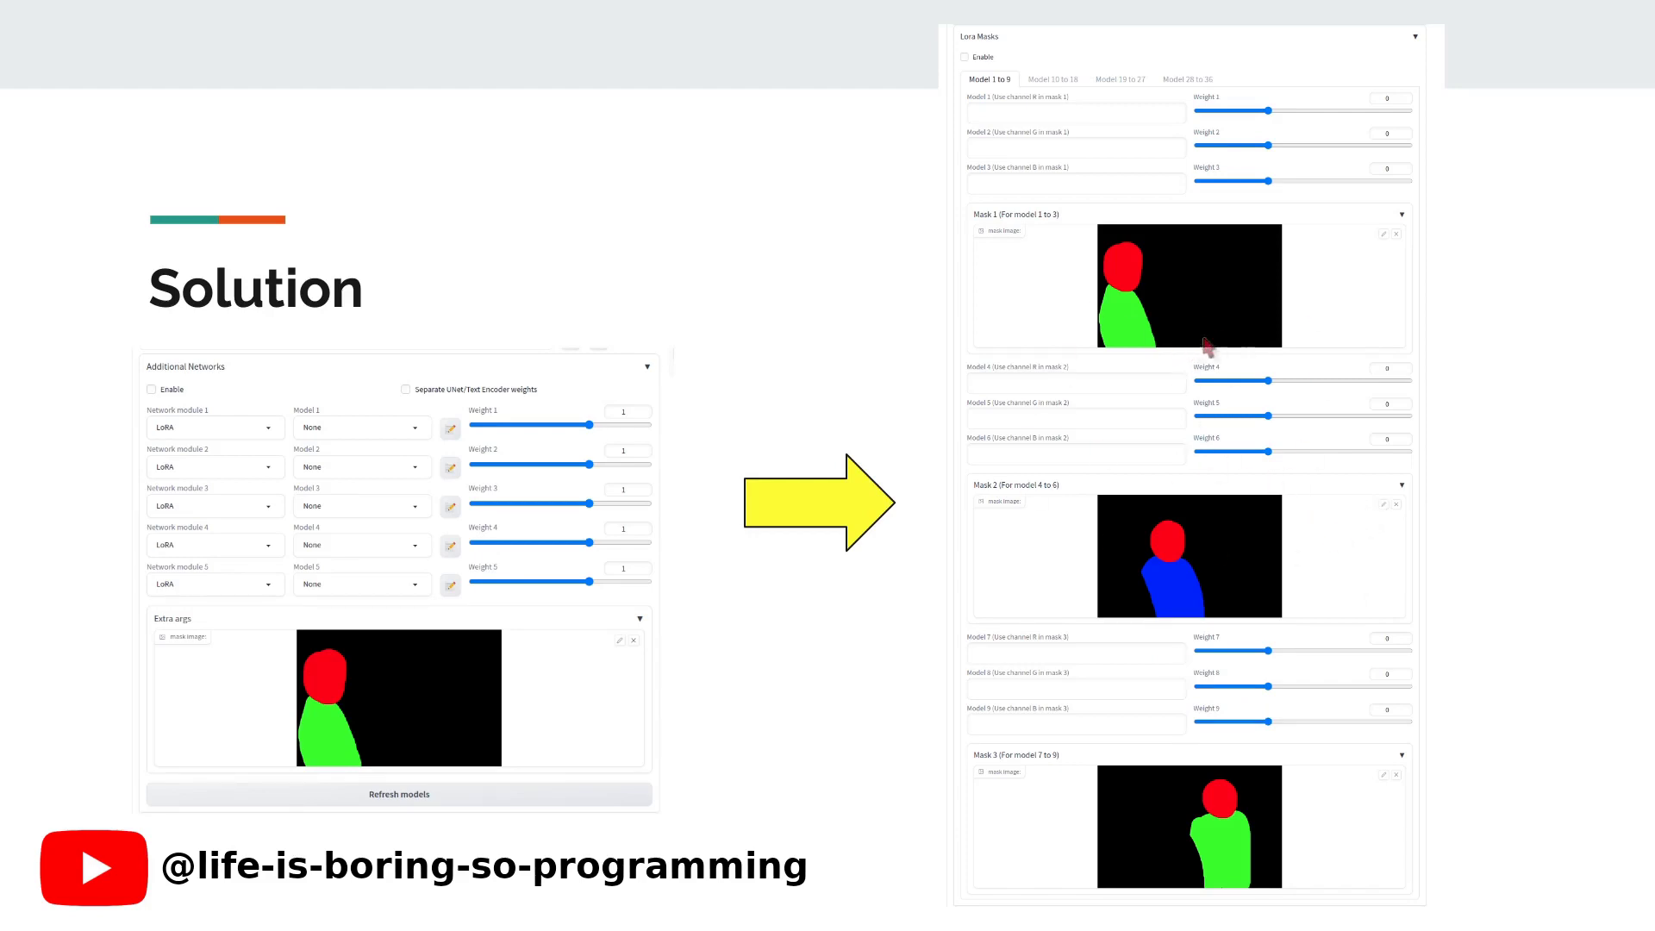
pyautogui.click(1389, 512)
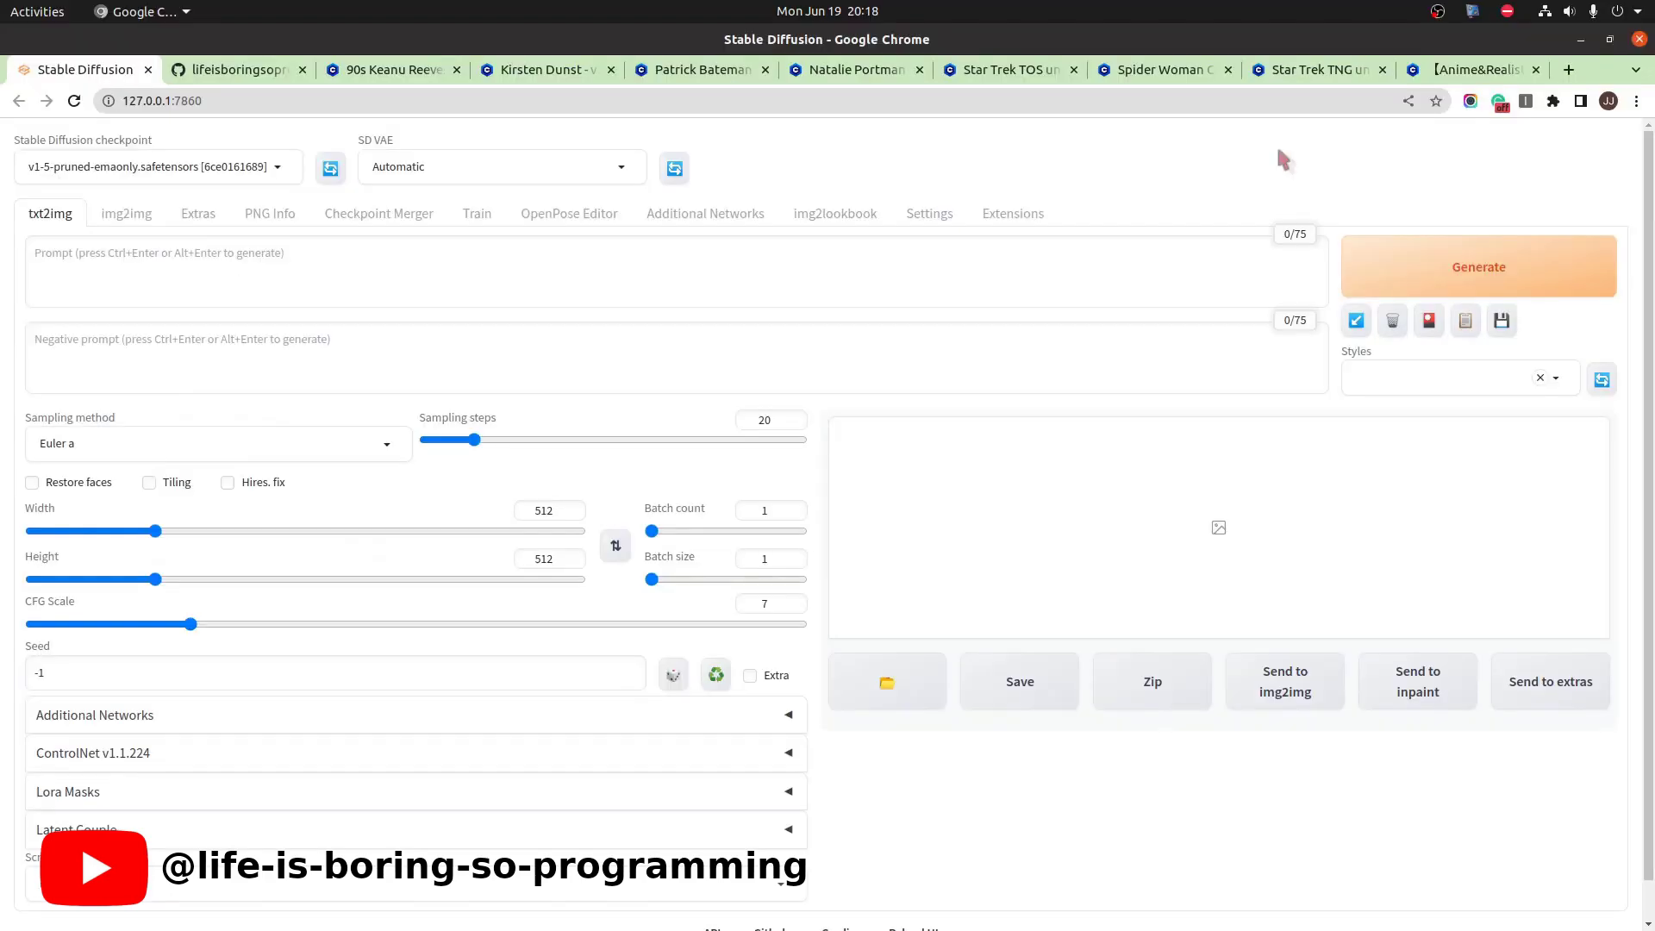
# Open the sd-webui-lora-masks repository page on GitHub and copy its HTTPS clone URL.
pyautogui.click(246, 74)
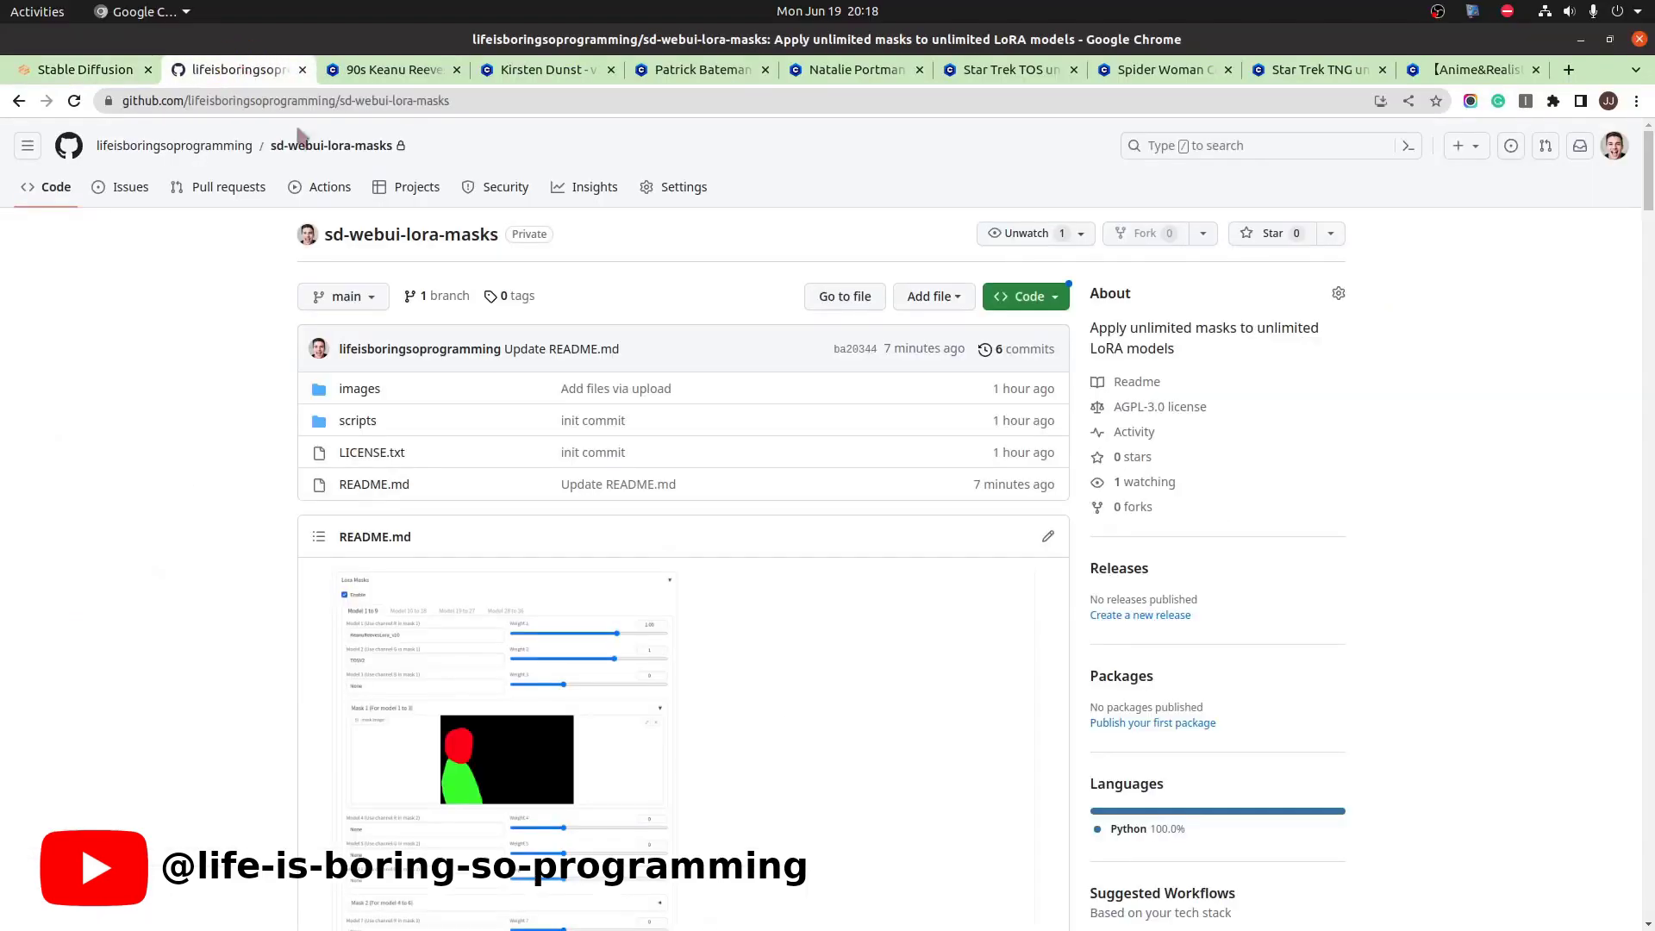
pyautogui.click(388, 101)
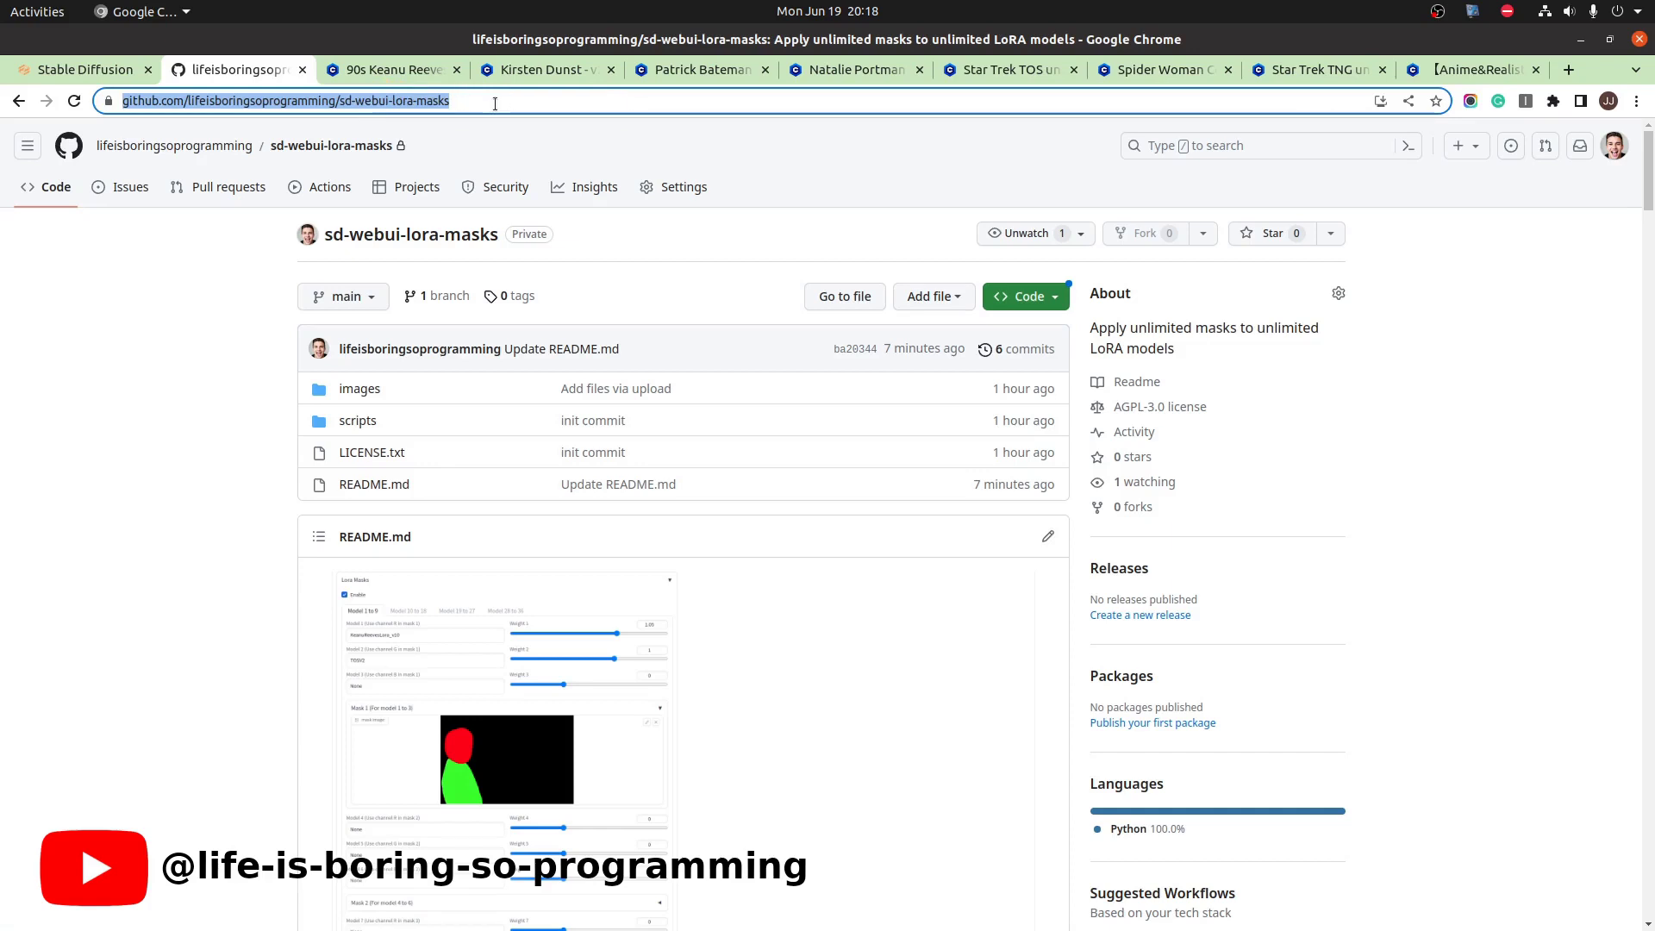
pyautogui.click(1470, 328)
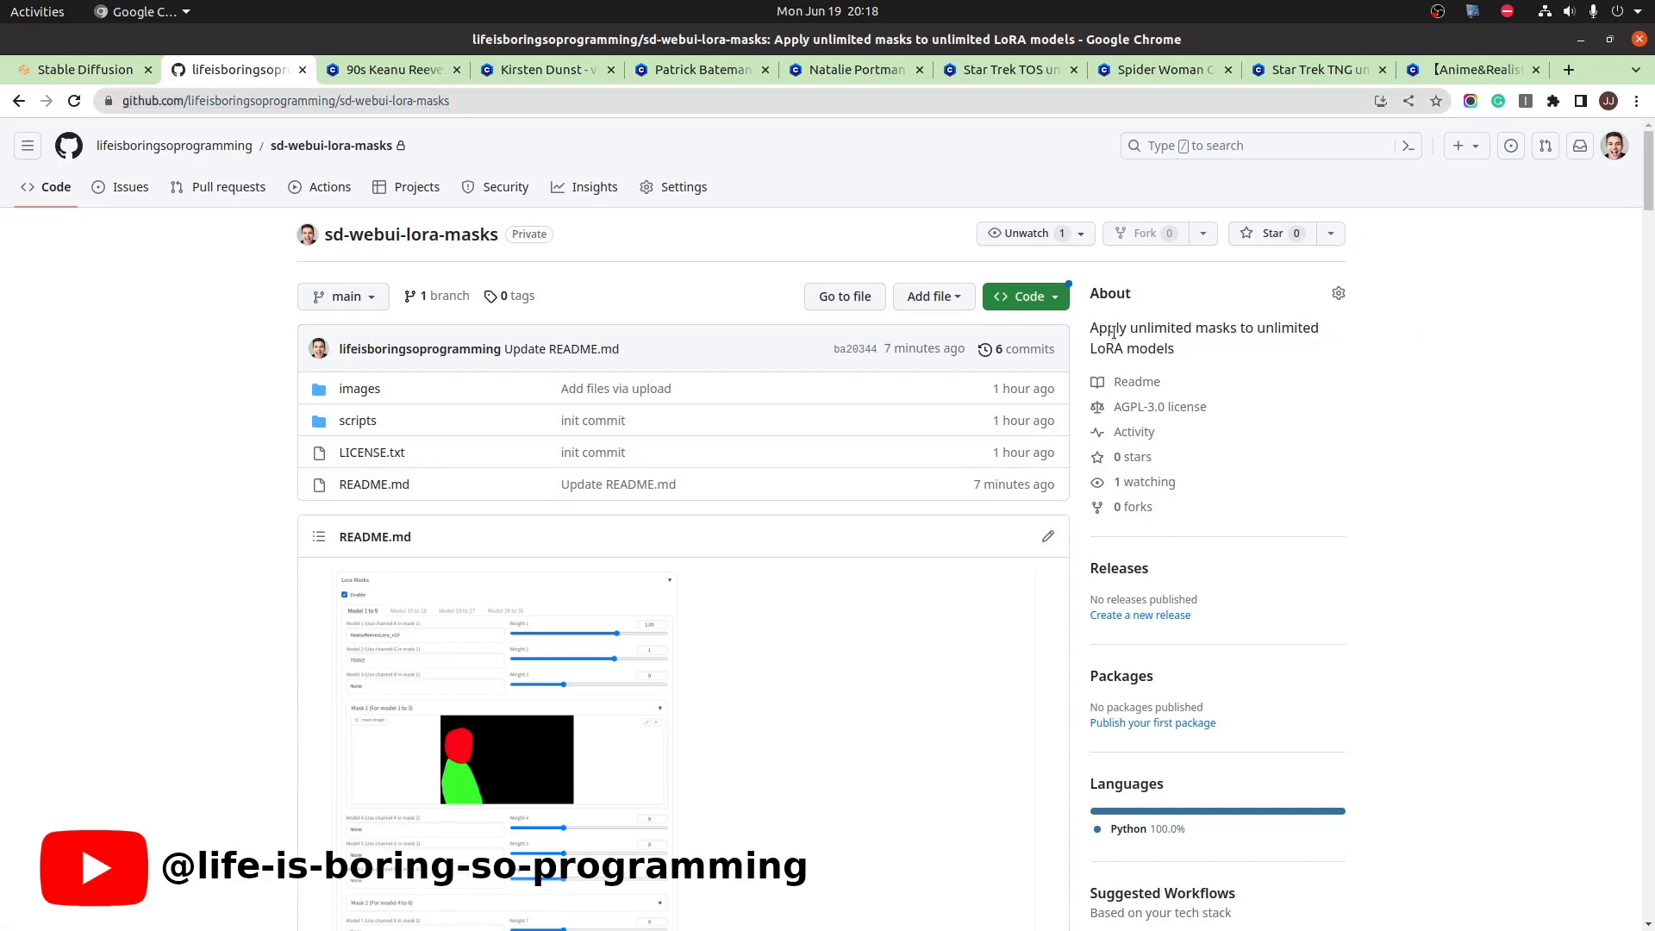
pyautogui.moveTo(1091, 327); pyautogui.dragTo(1183, 351)
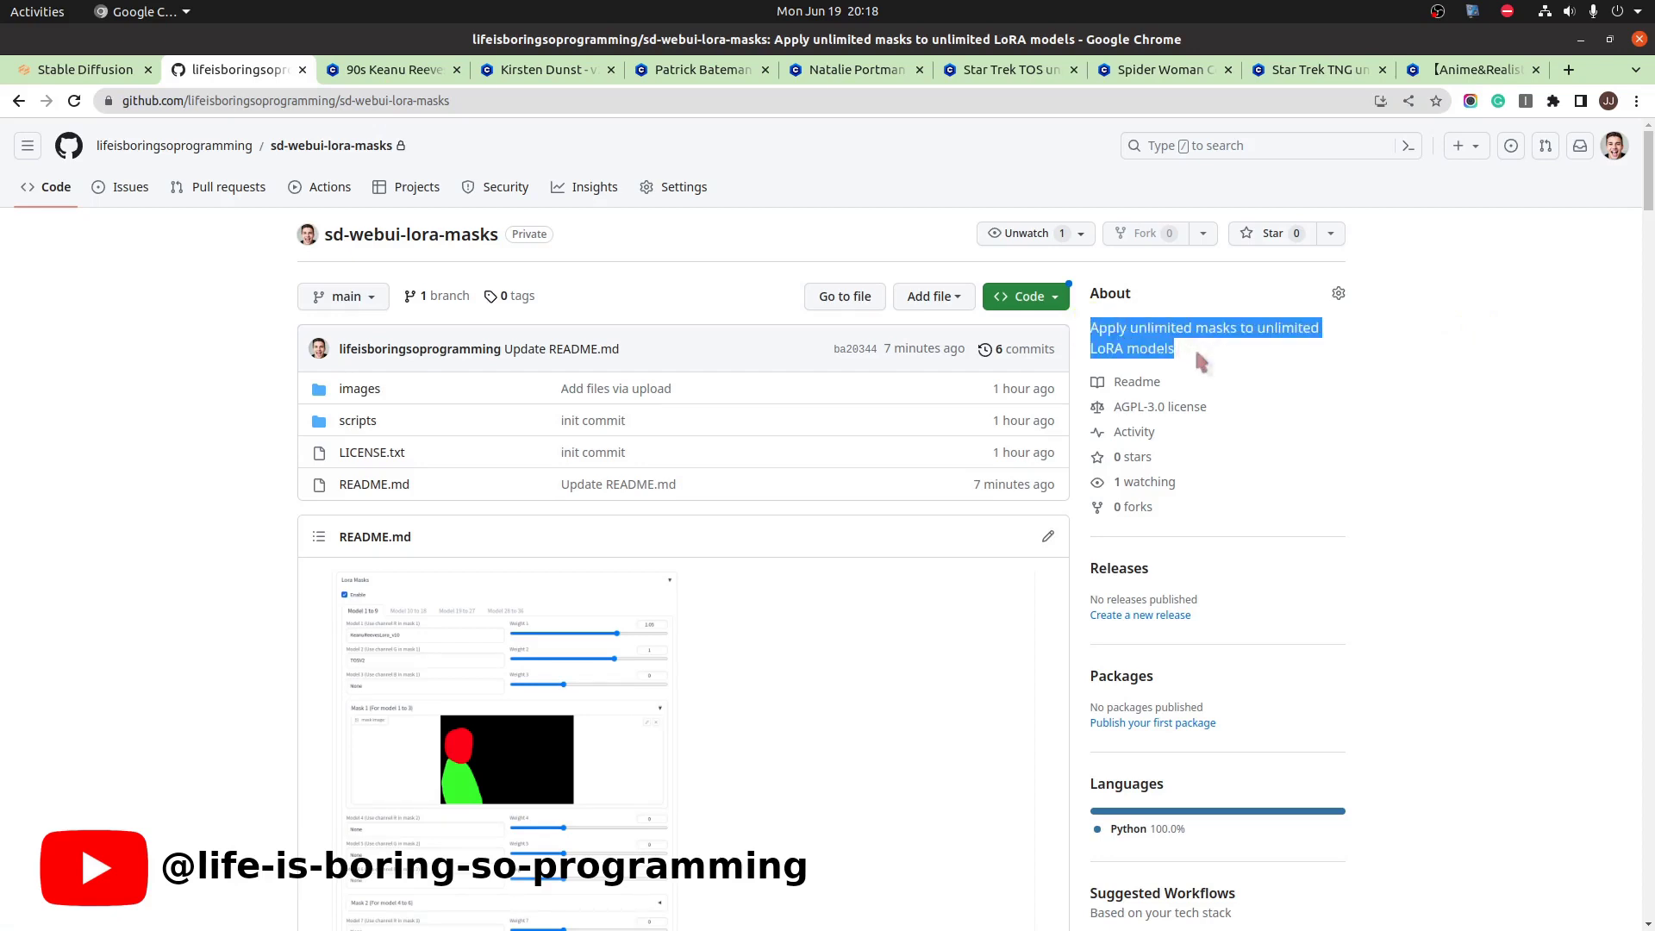
pyautogui.click(1200, 362)
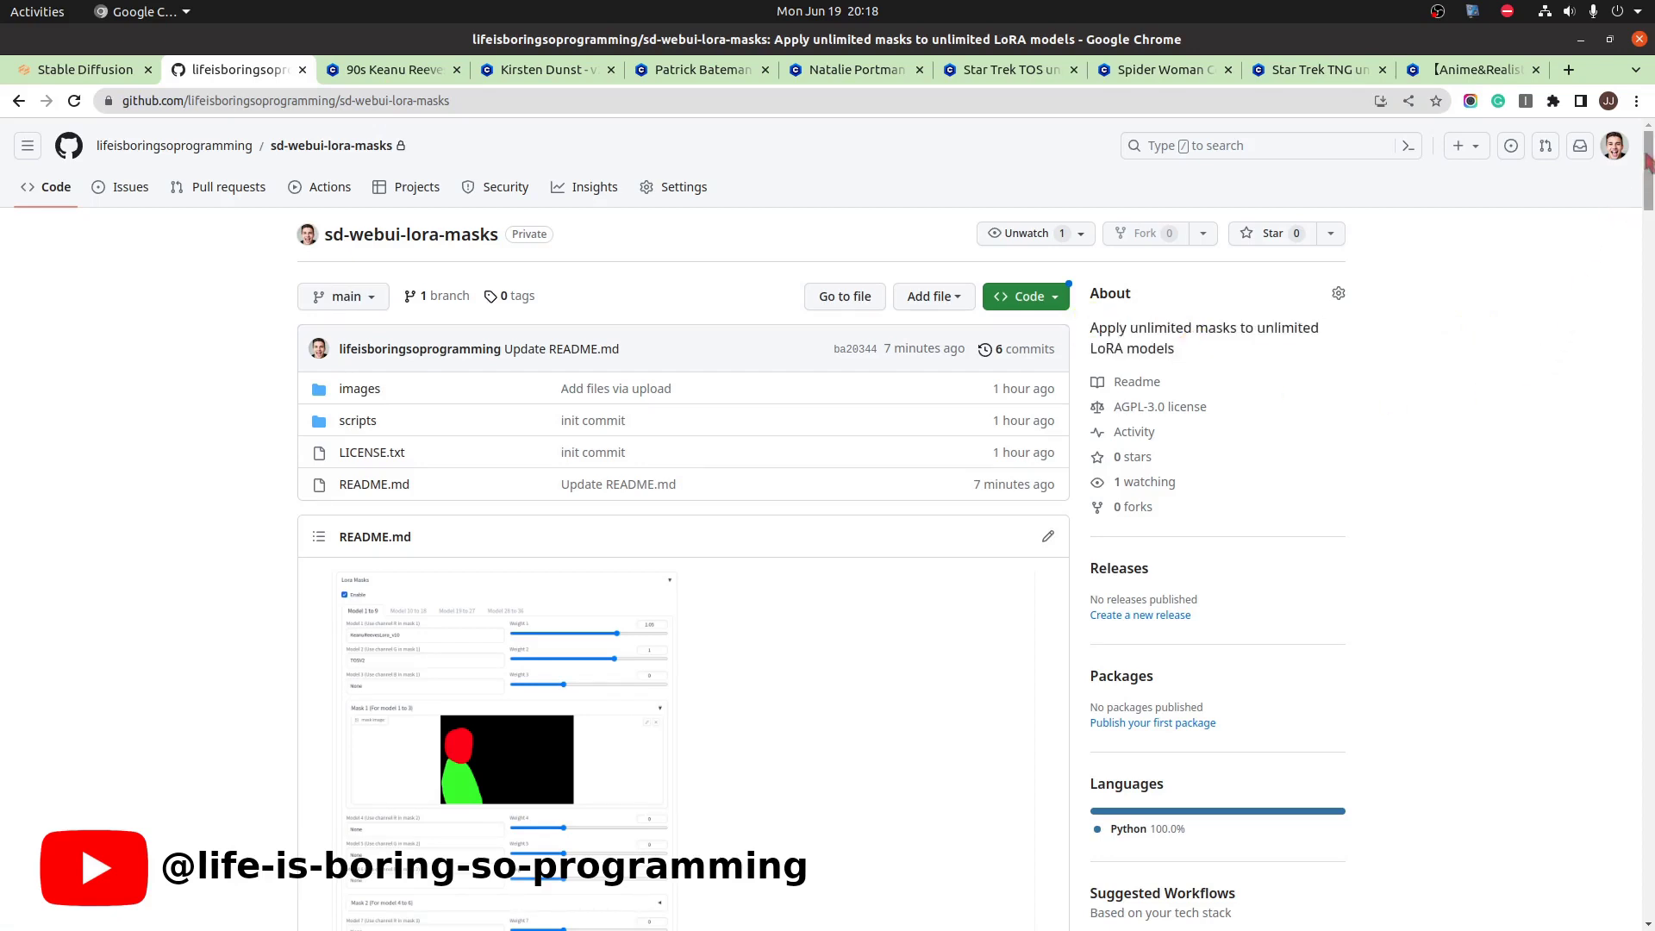
pyautogui.click(1052, 297)
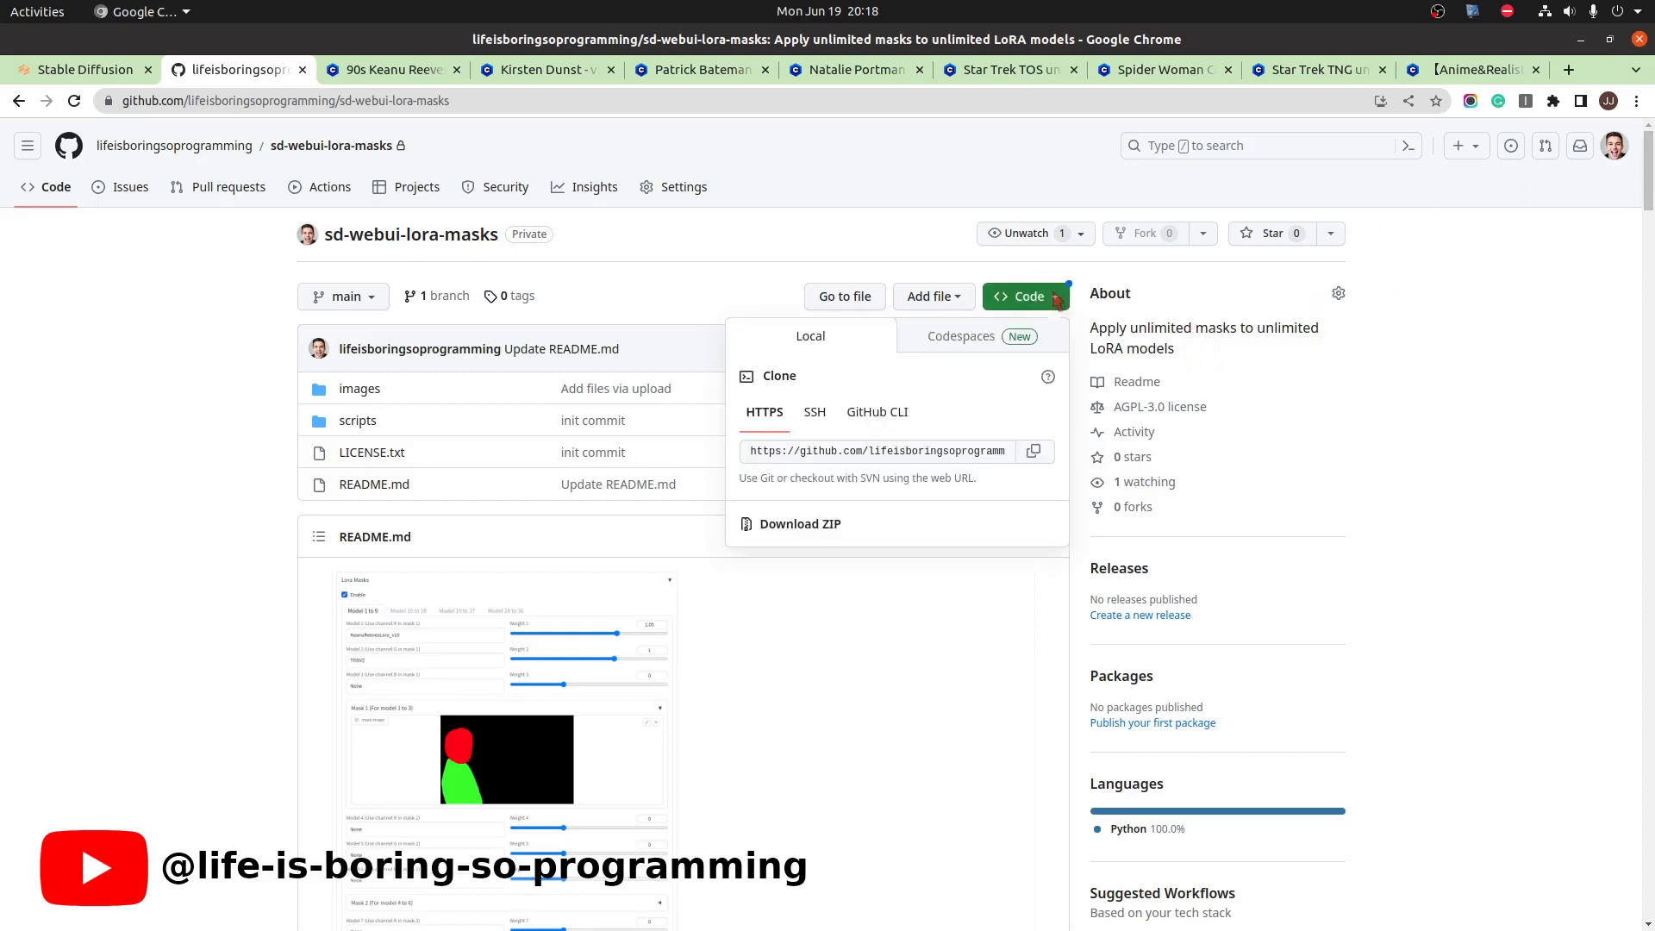
pyautogui.click(1034, 453)
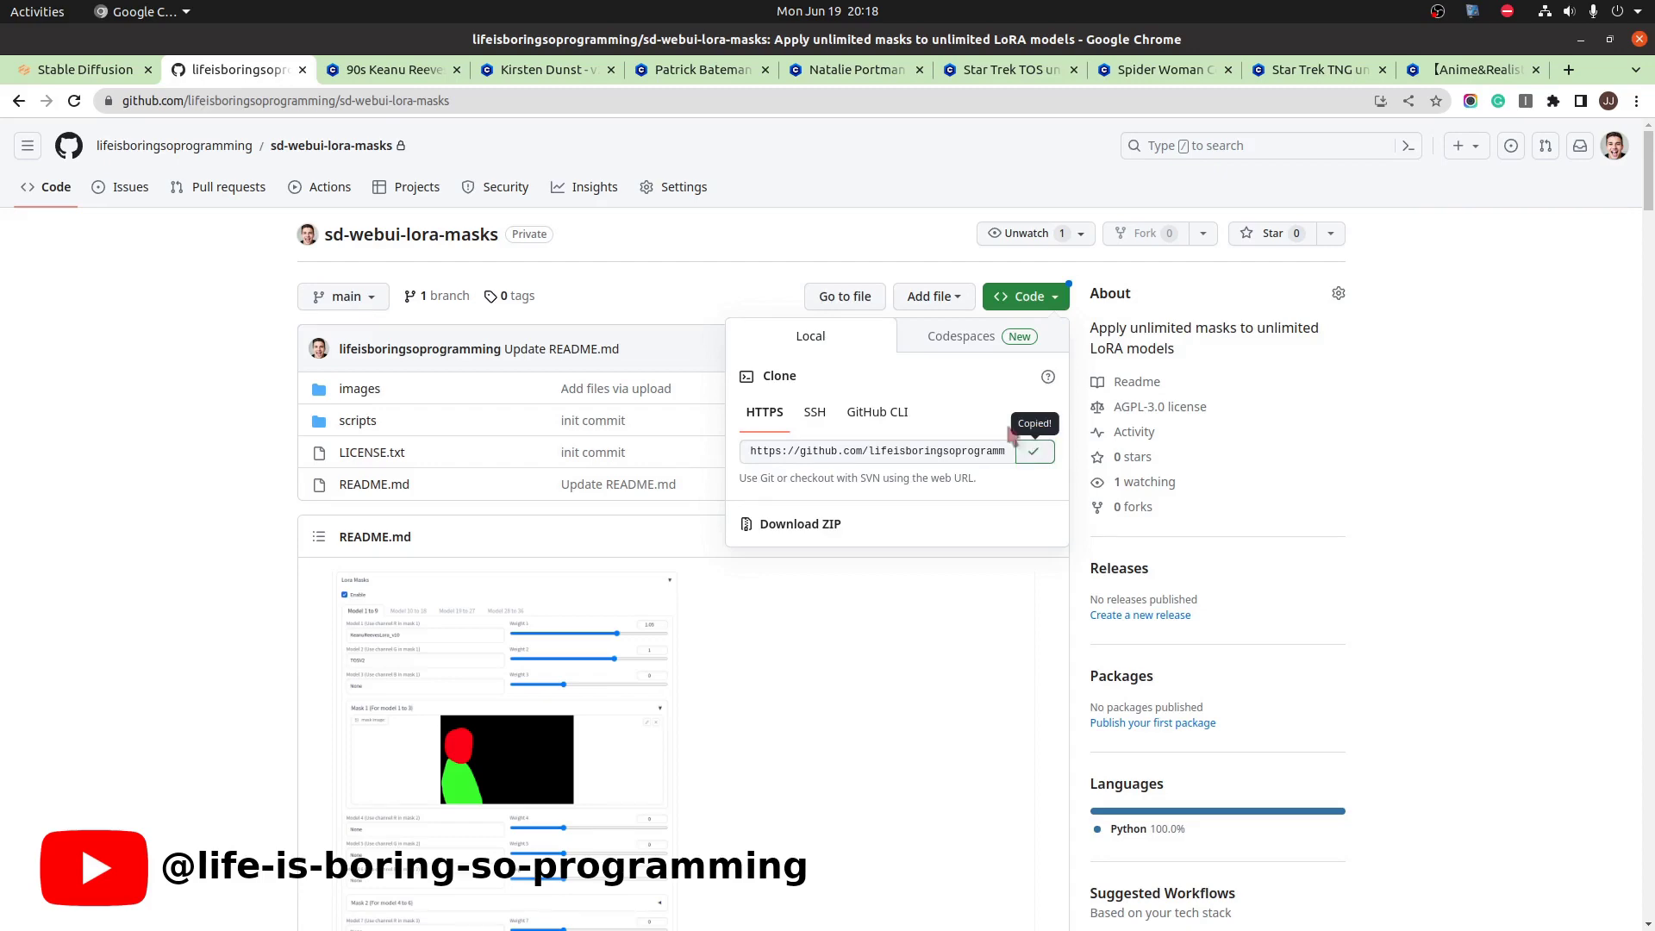
pyautogui.click(112, 75)
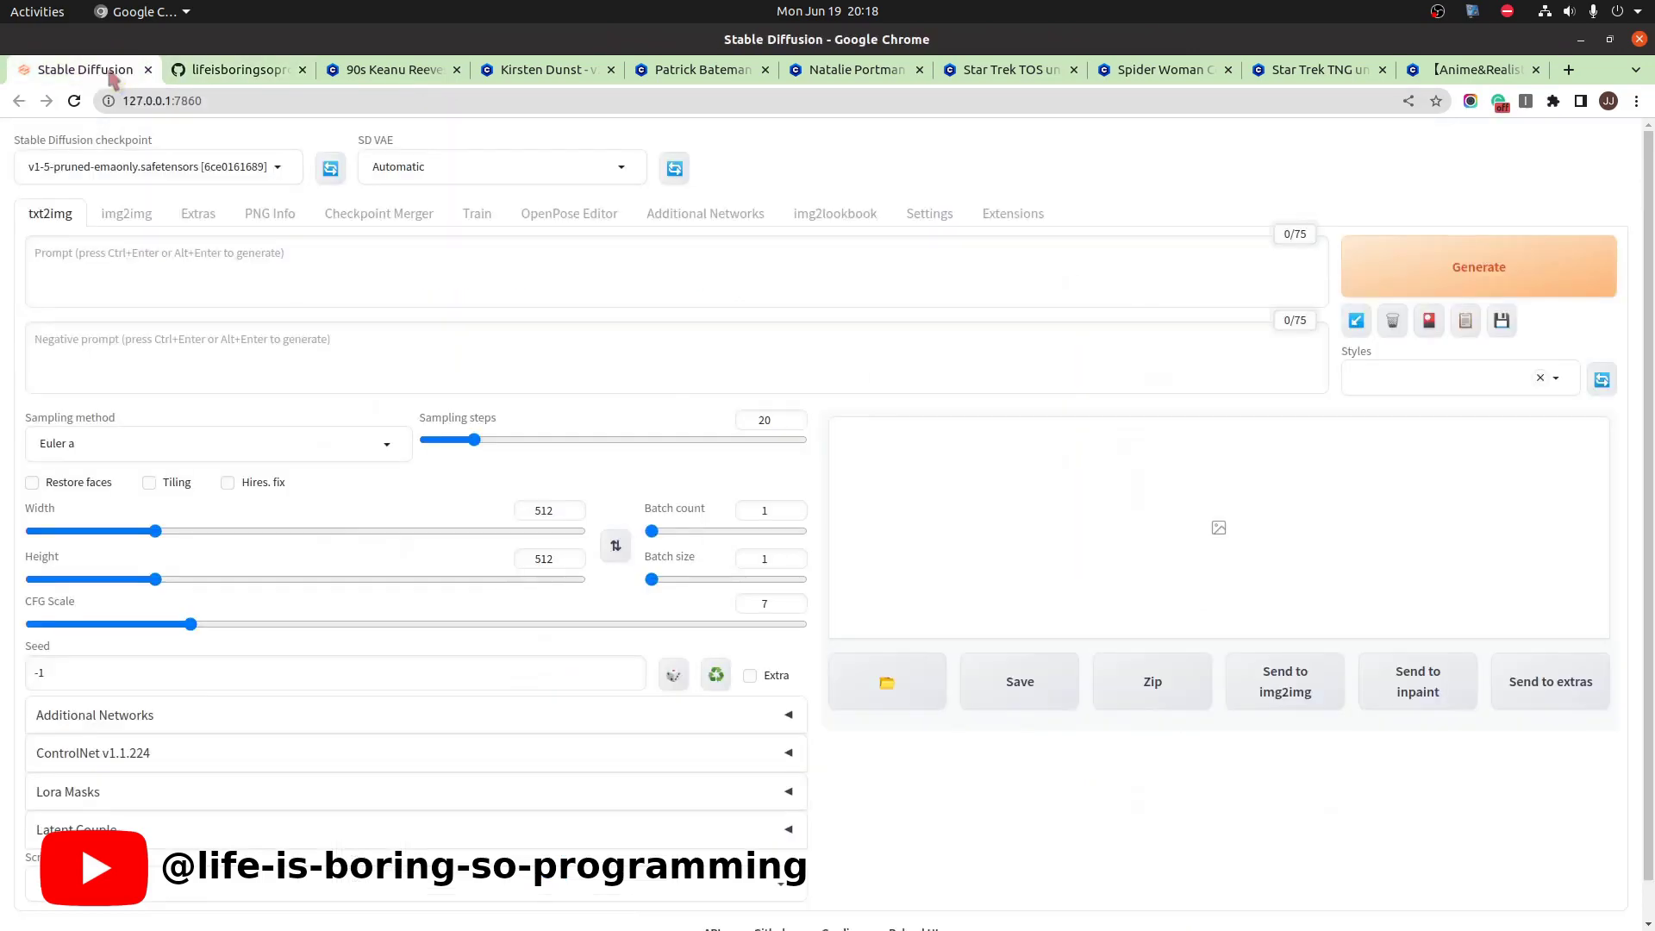
pyautogui.click(977, 219)
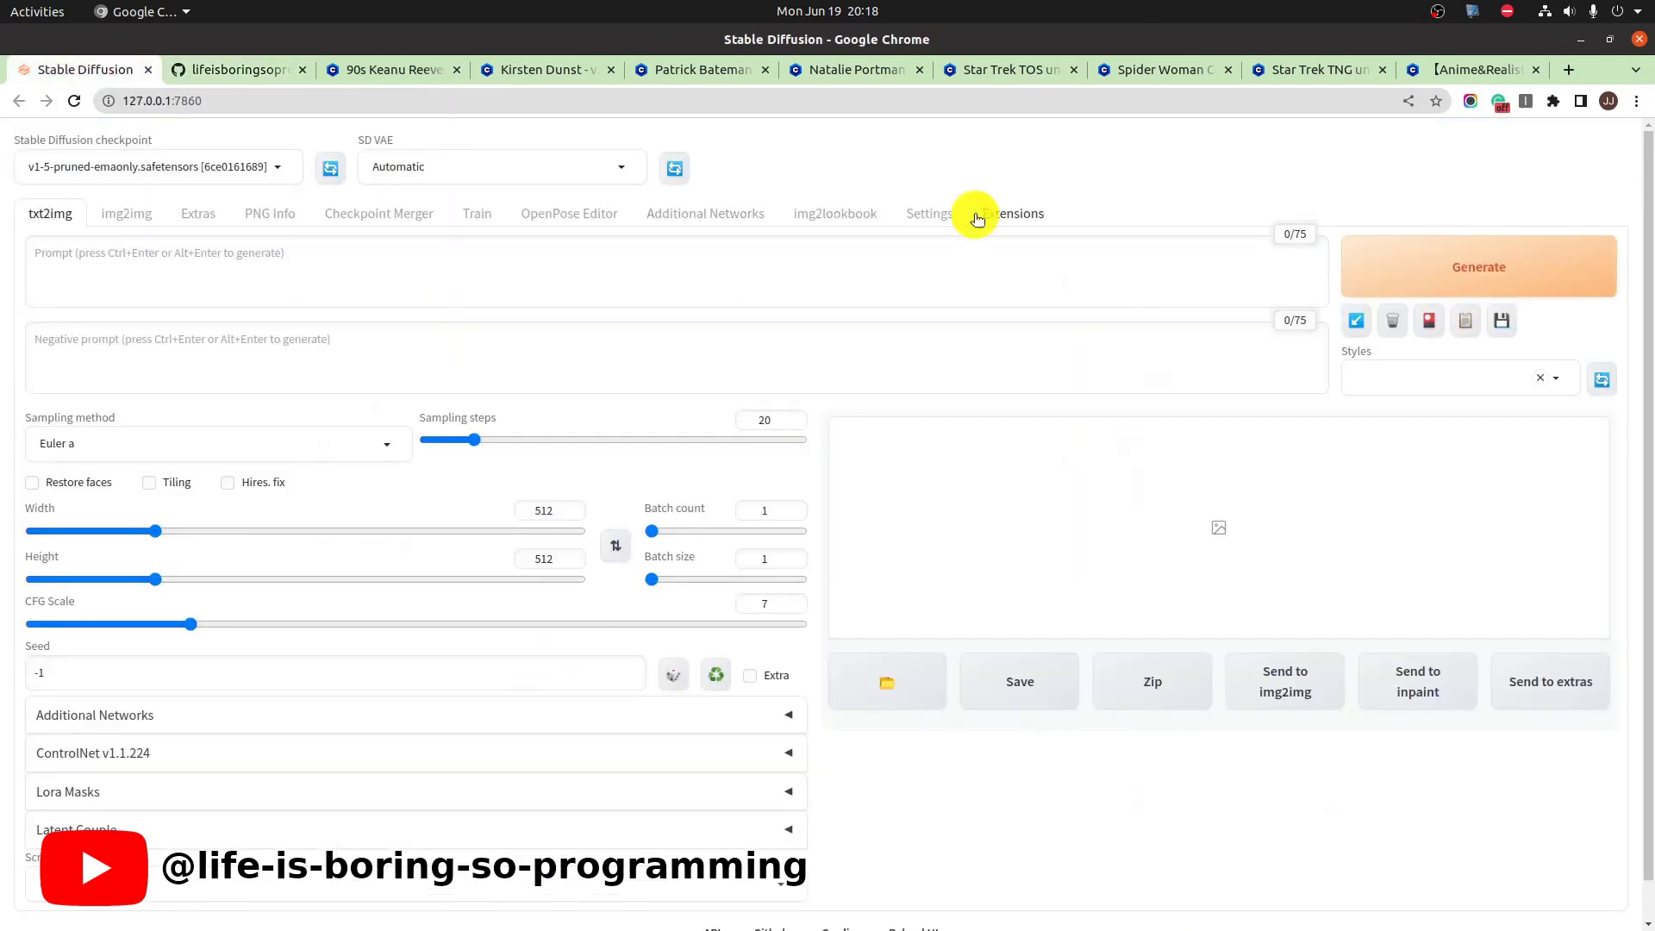
pyautogui.click(268, 248)
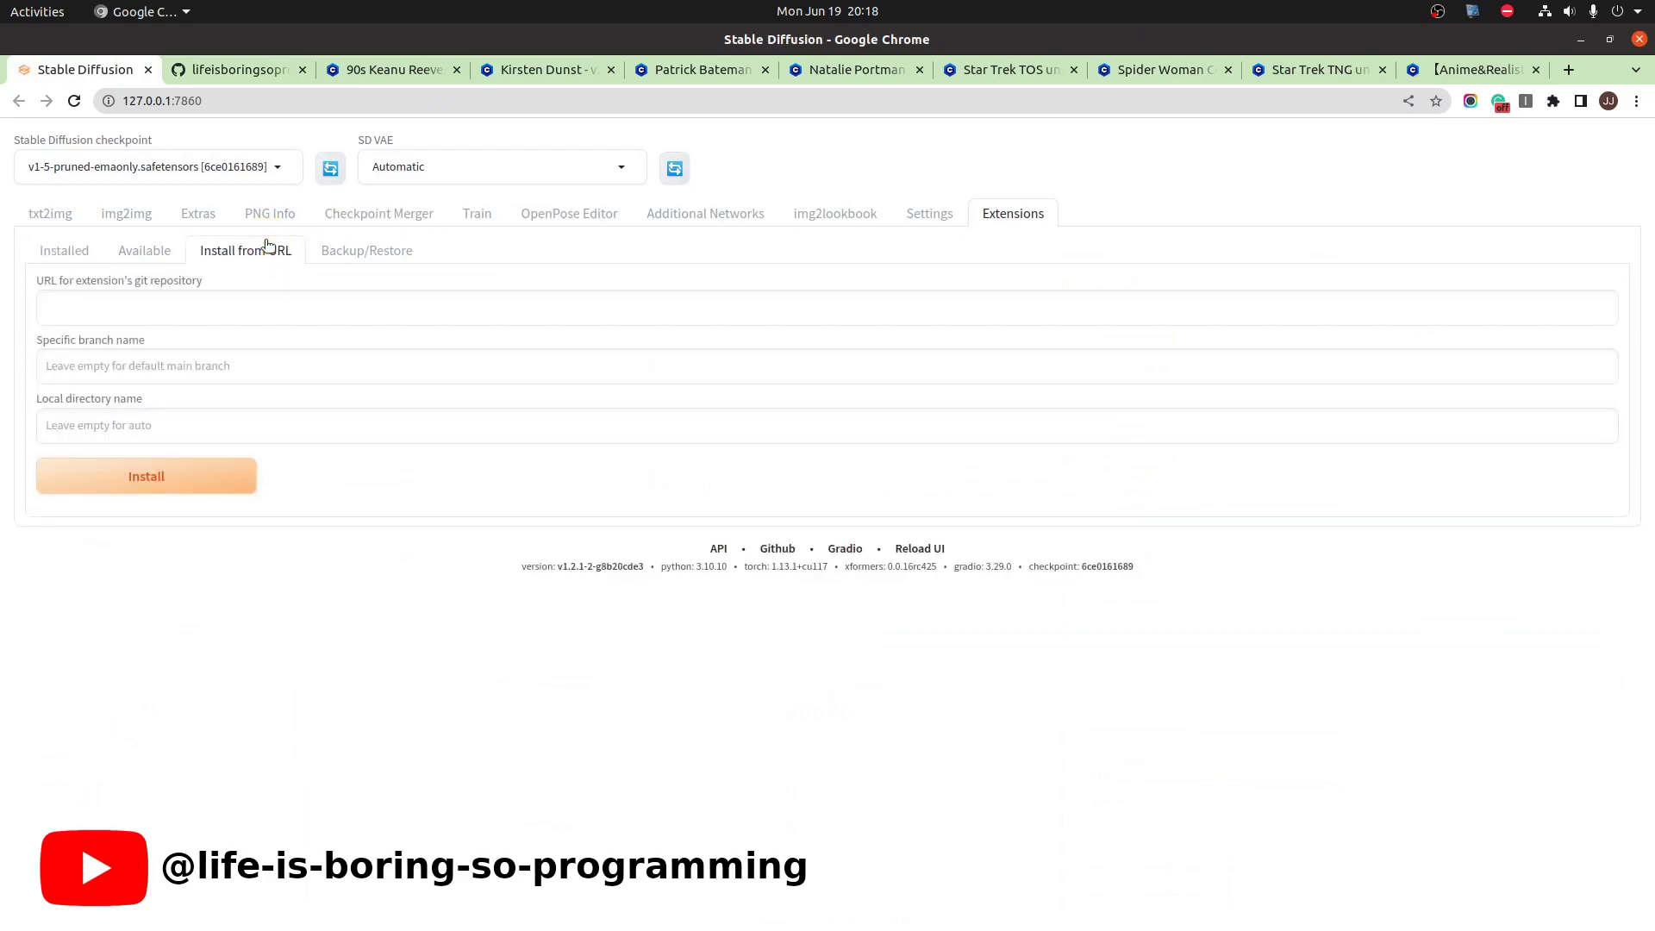
pyautogui.click(281, 299)
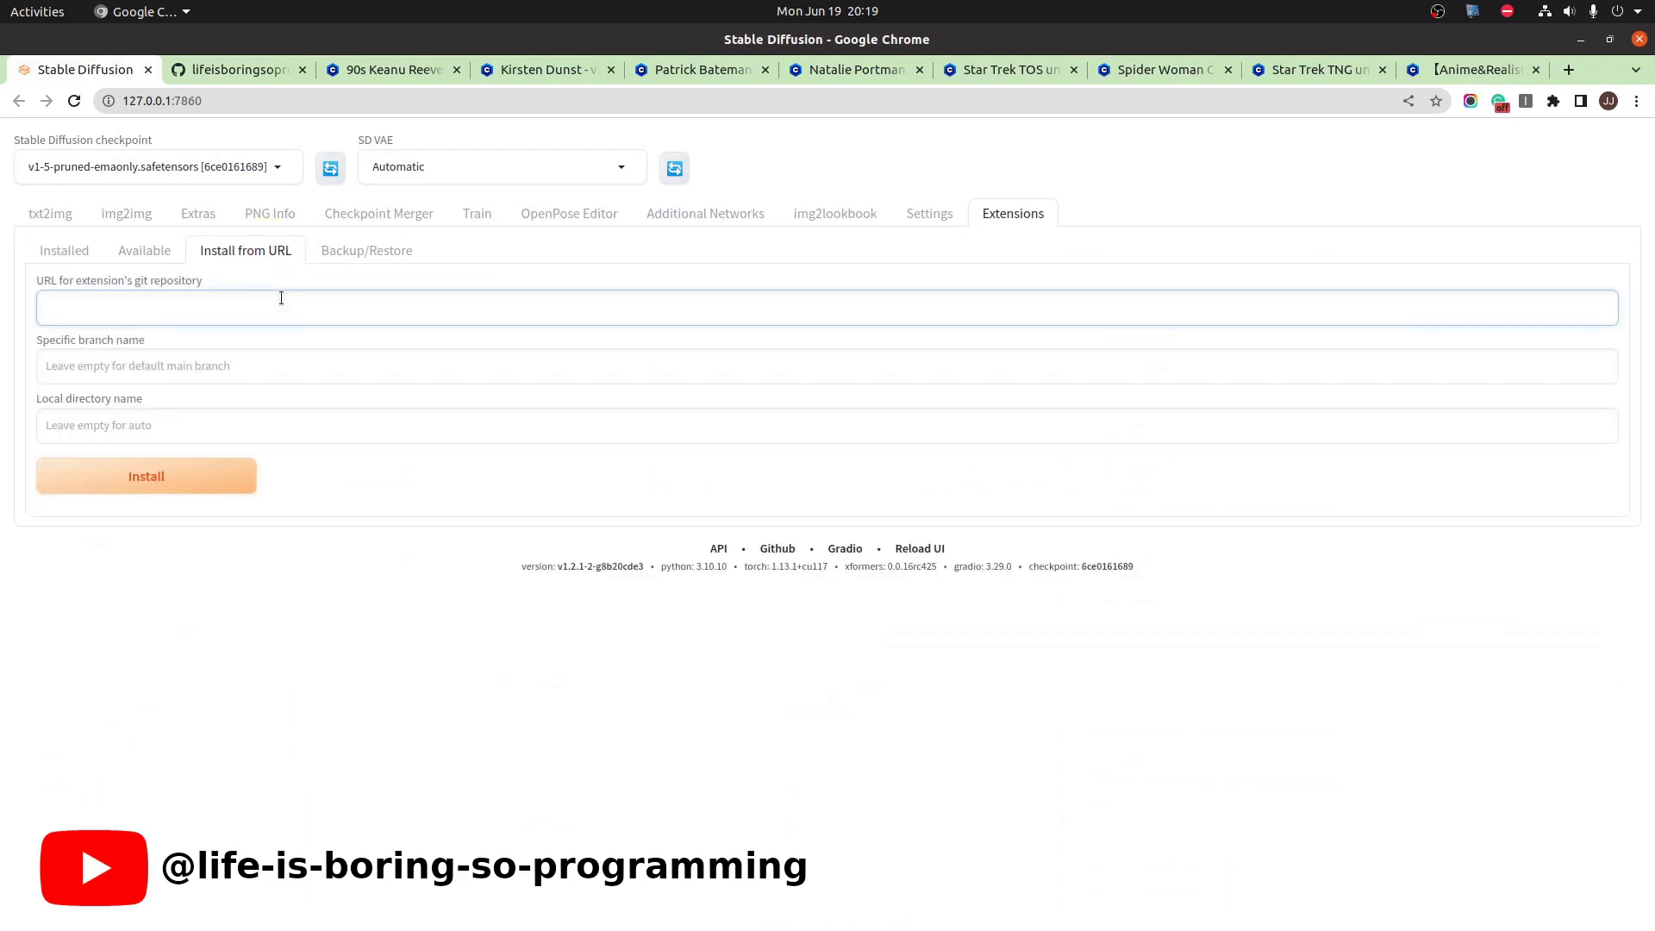
pyautogui.hotkey('ctrl', 'v')
pyautogui.click(268, 476)
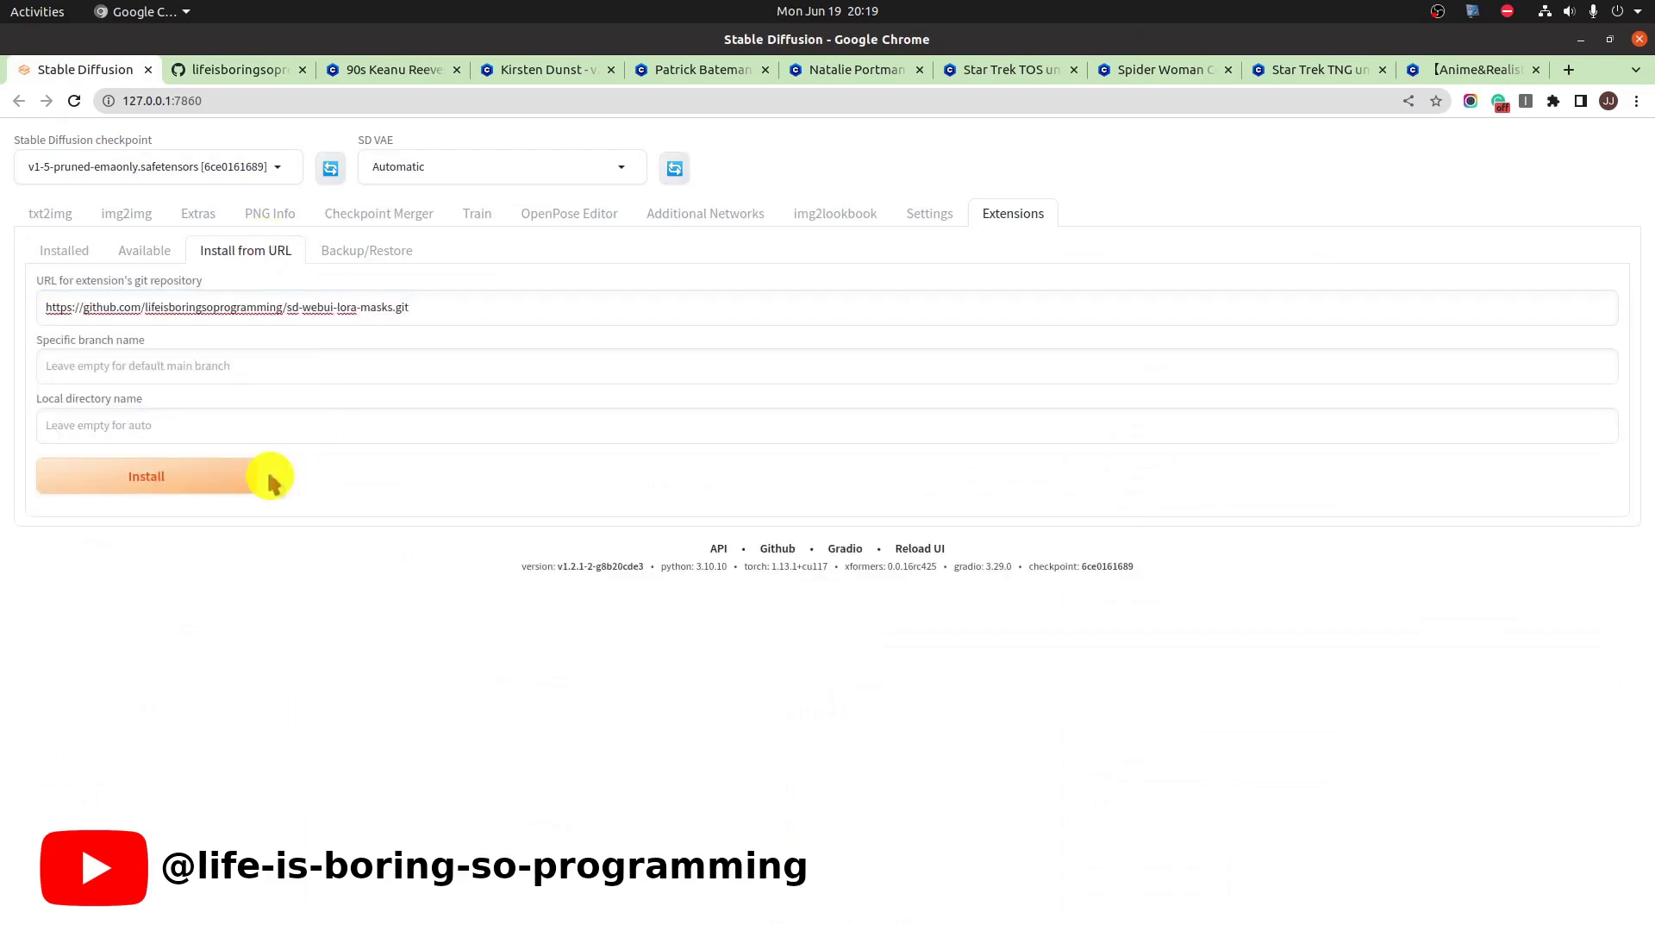
# Check the list of installed extensions for the sd-webui-lora-masks entry.
pyautogui.click(69, 250)
pyautogui.click(258, 310)
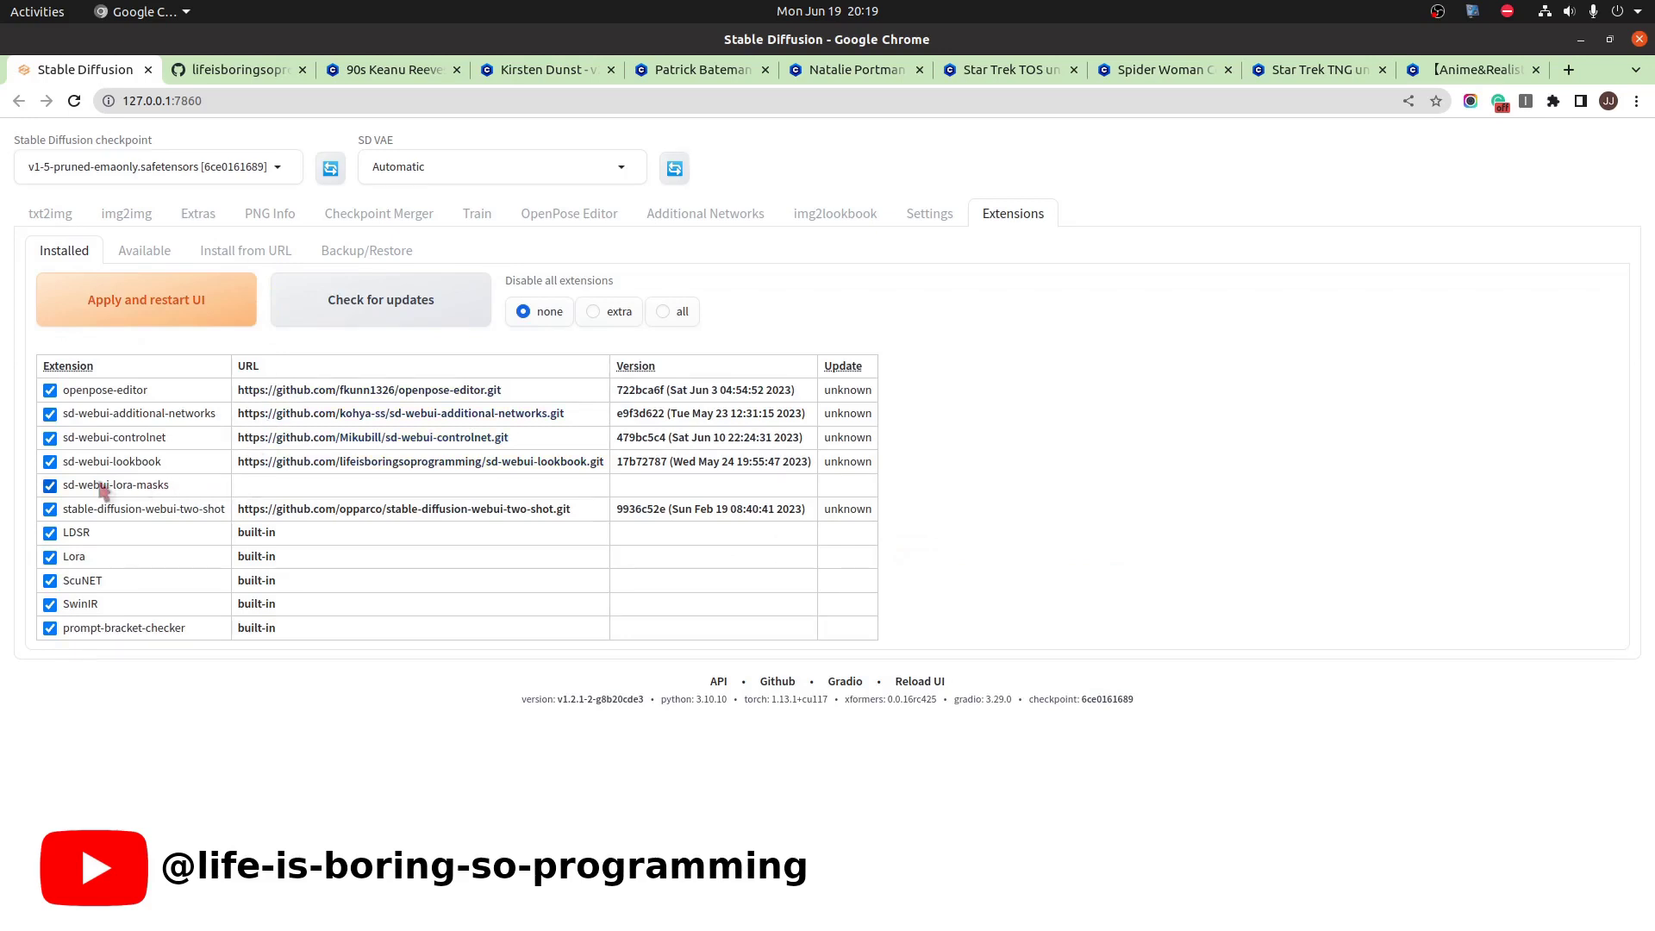
pyautogui.moveTo(63, 484); pyautogui.dragTo(798, 489)
pyautogui.click(832, 485)
# Look at the Additional Networks page, return to text-to-image generation and expand the Lora Masks section.
pyautogui.click(749, 227)
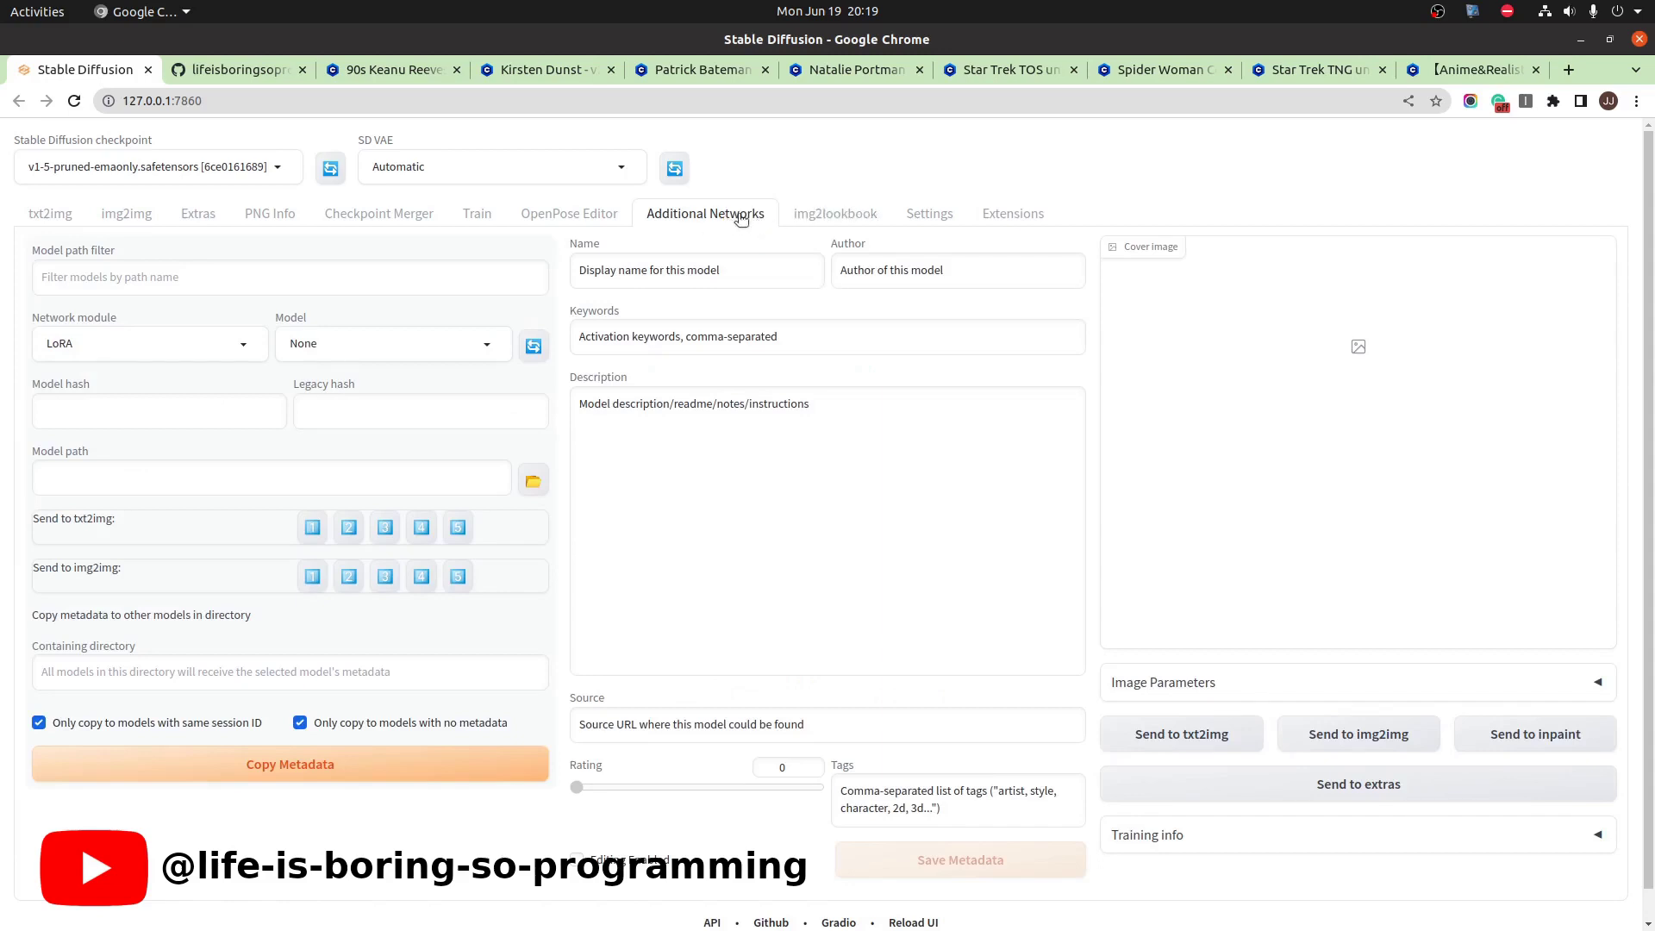
pyautogui.click(54, 211)
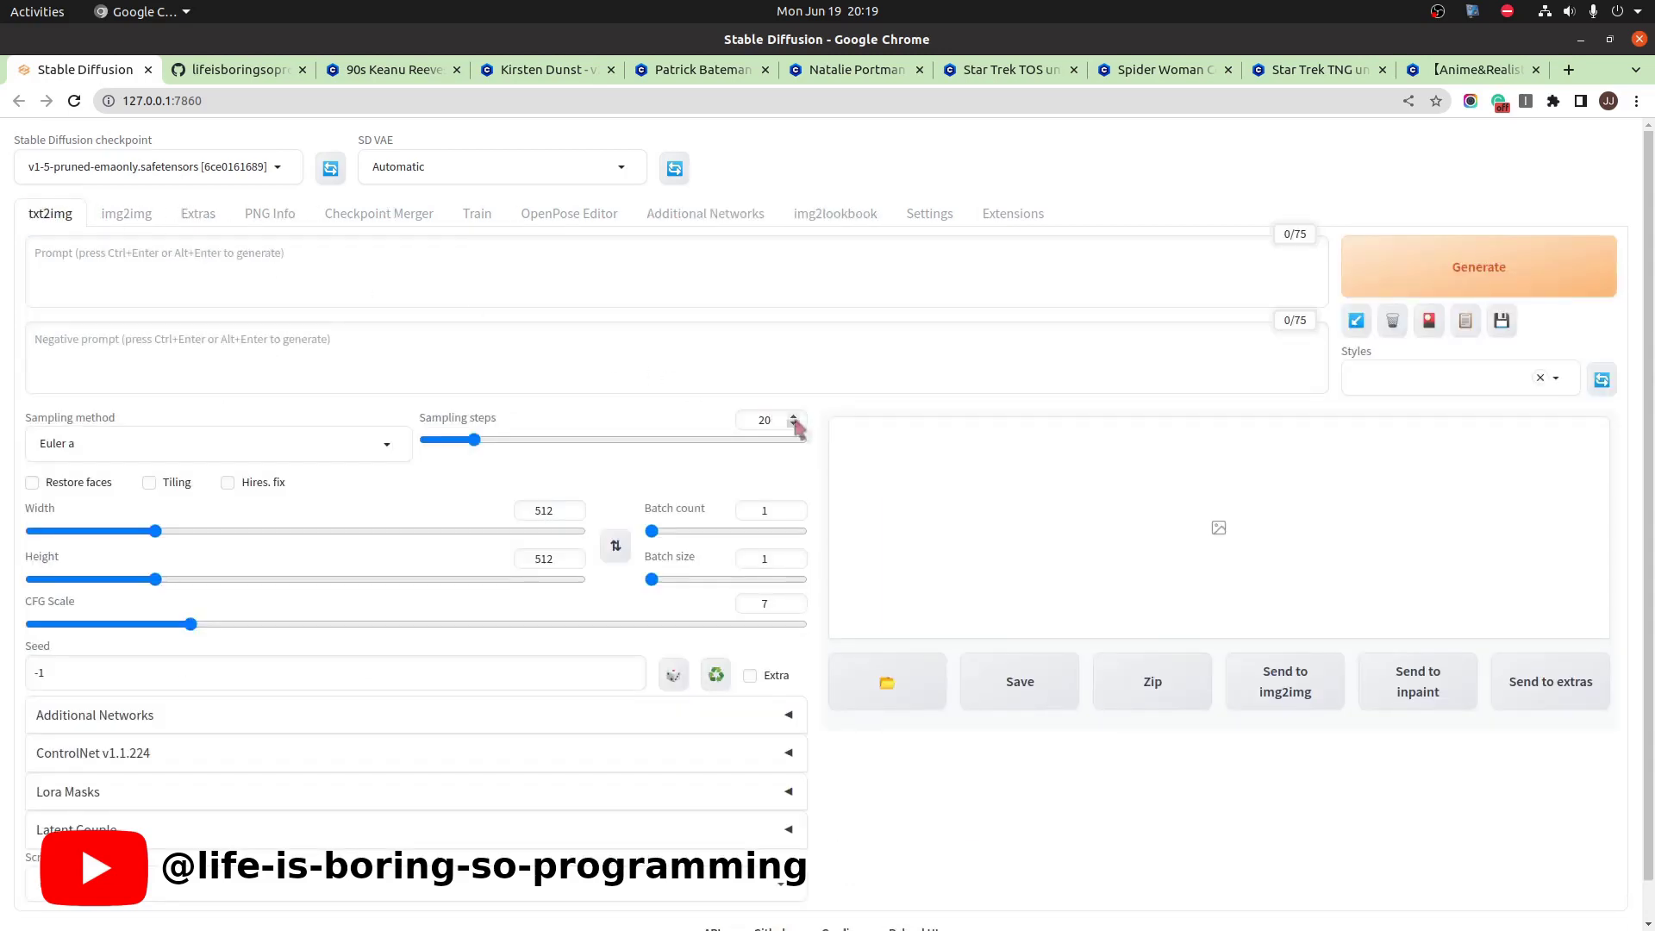
pyautogui.scroll(-2, 794, 427)
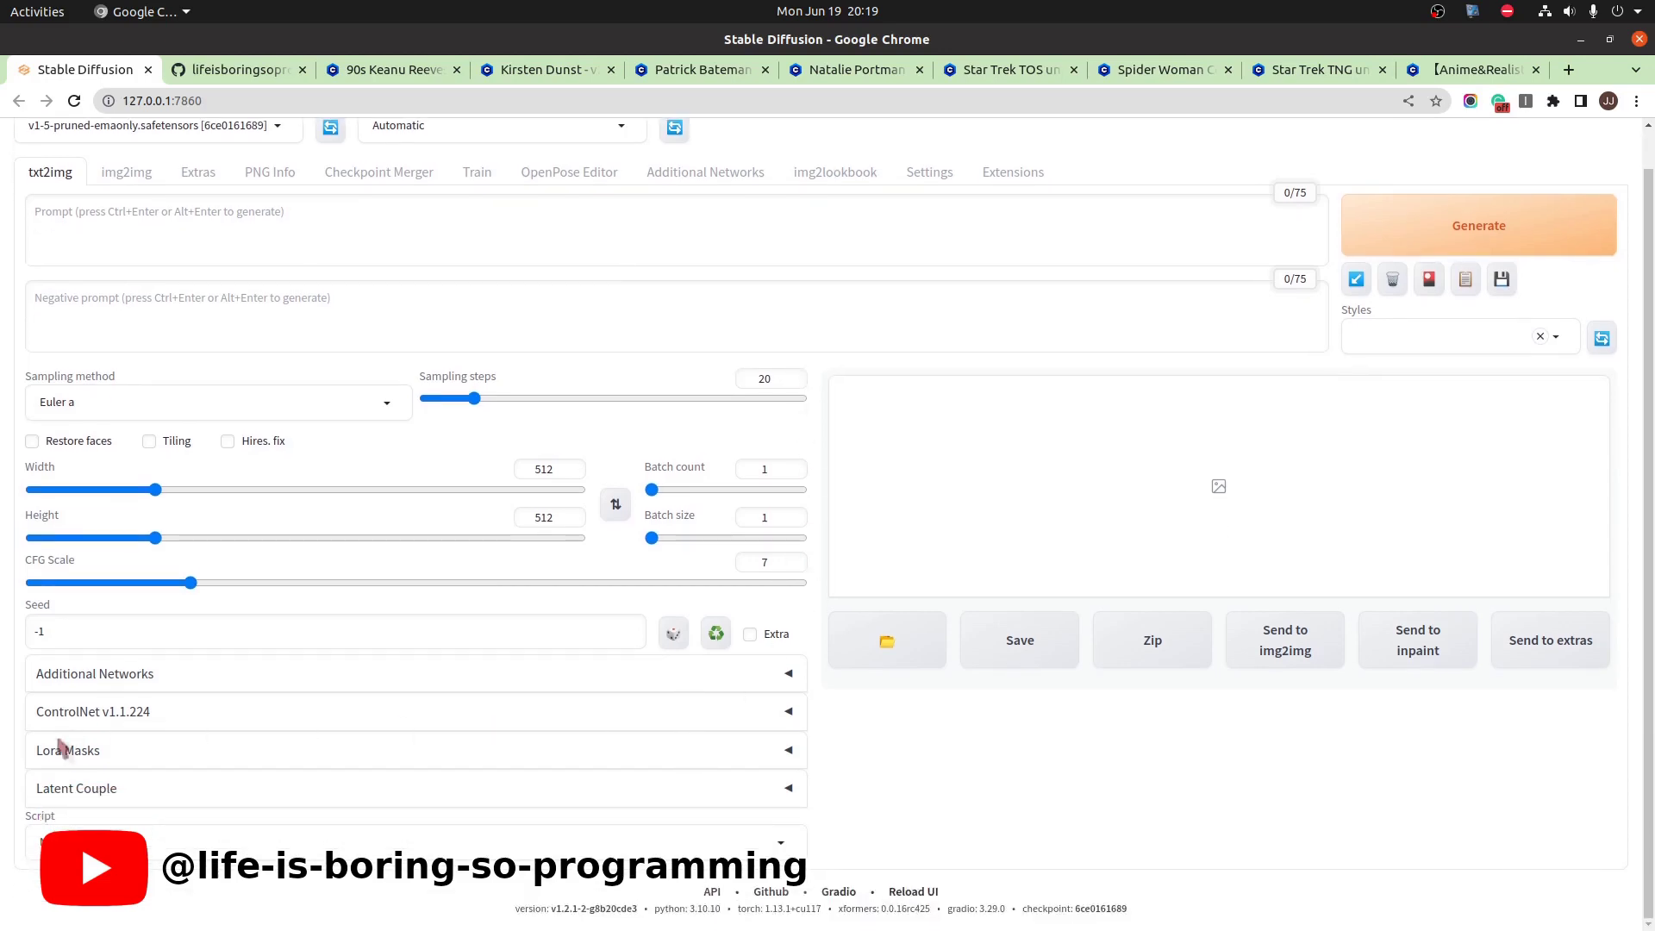
pyautogui.click(786, 751)
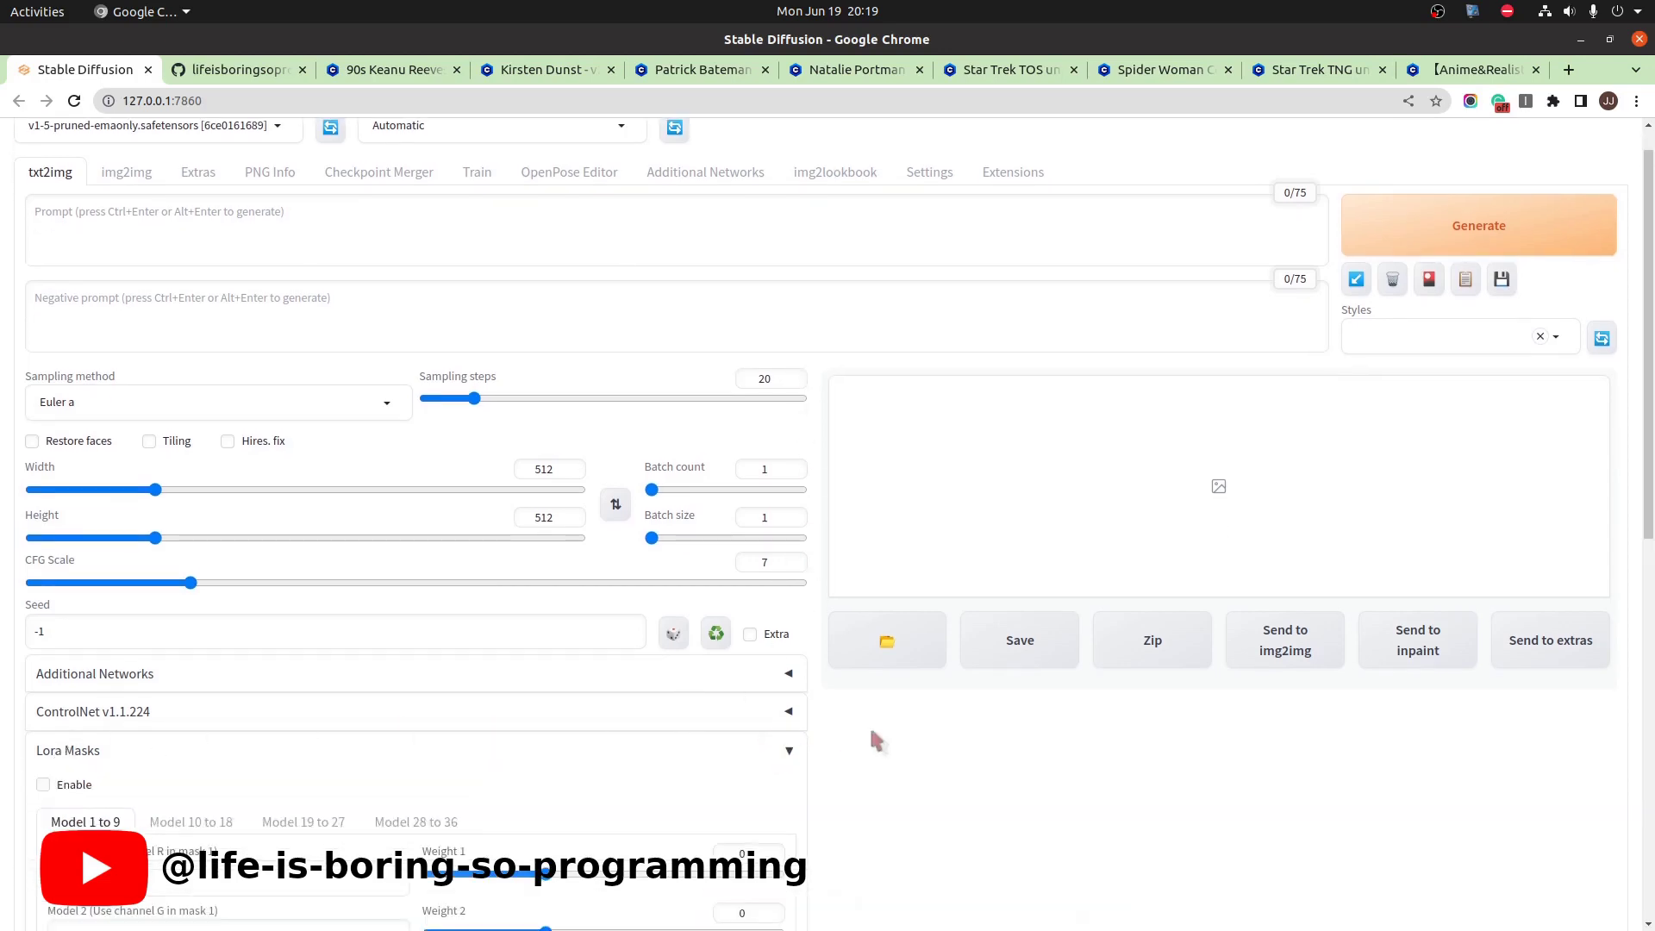
pyautogui.scroll(-6, 872, 739)
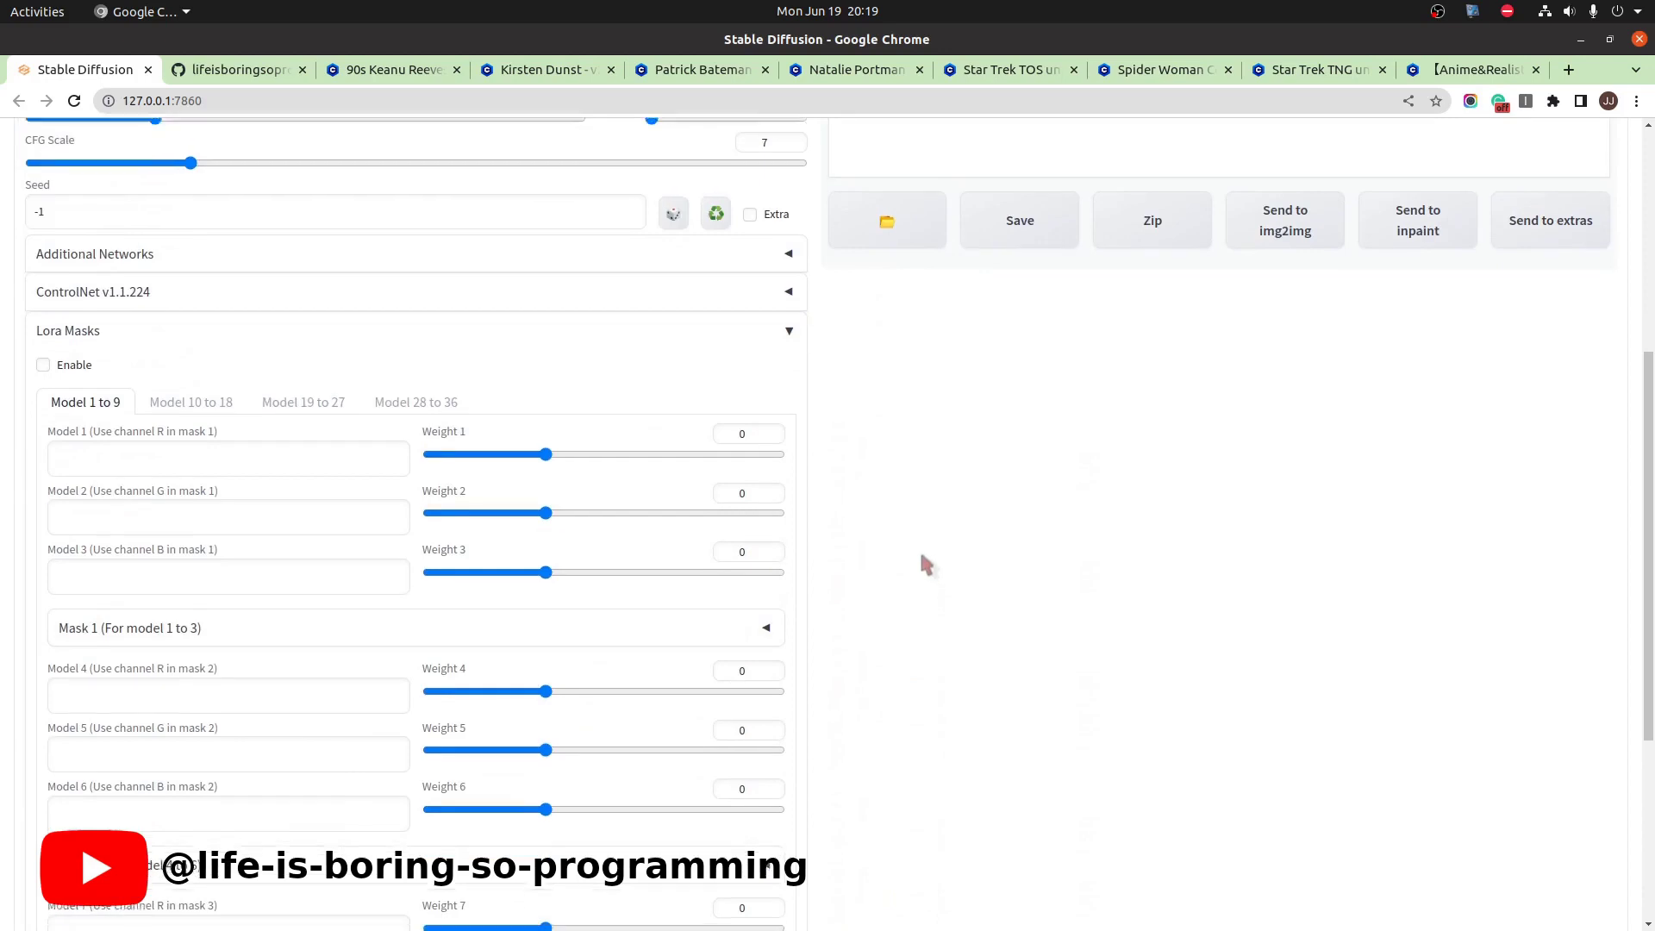
pyautogui.scroll(-1, 924, 564)
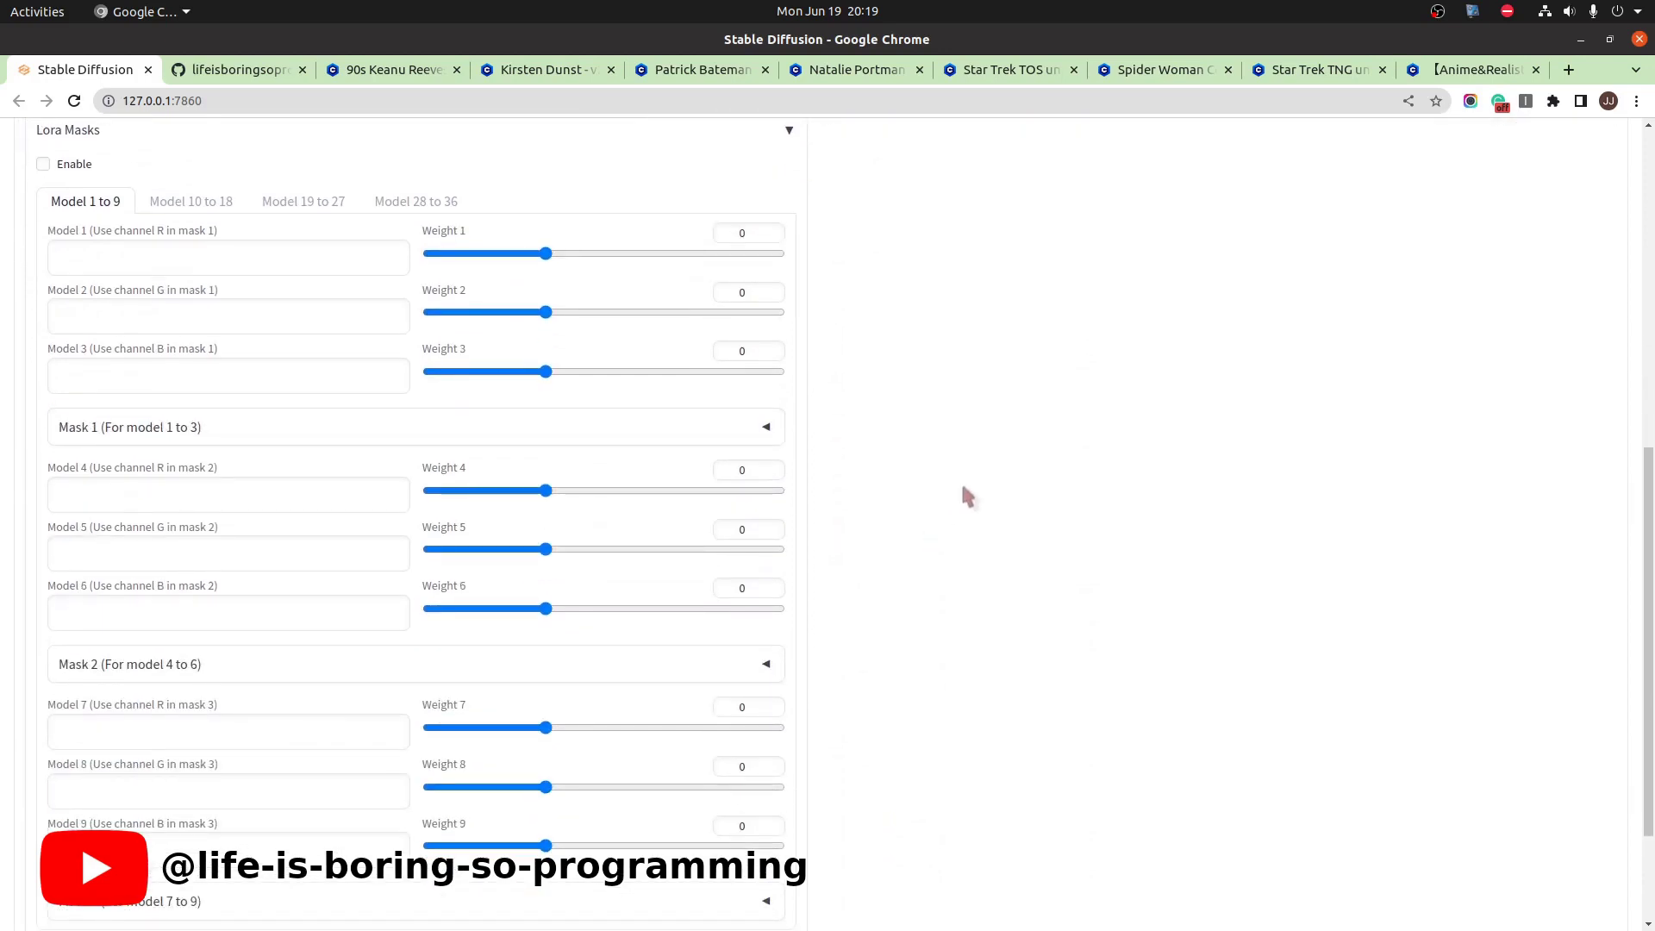
# Examine the fields for models 1 to 3, expanding and collapsing the Mask 1 image area.
pyautogui.click(307, 262)
pyautogui.click(316, 319)
pyautogui.click(317, 372)
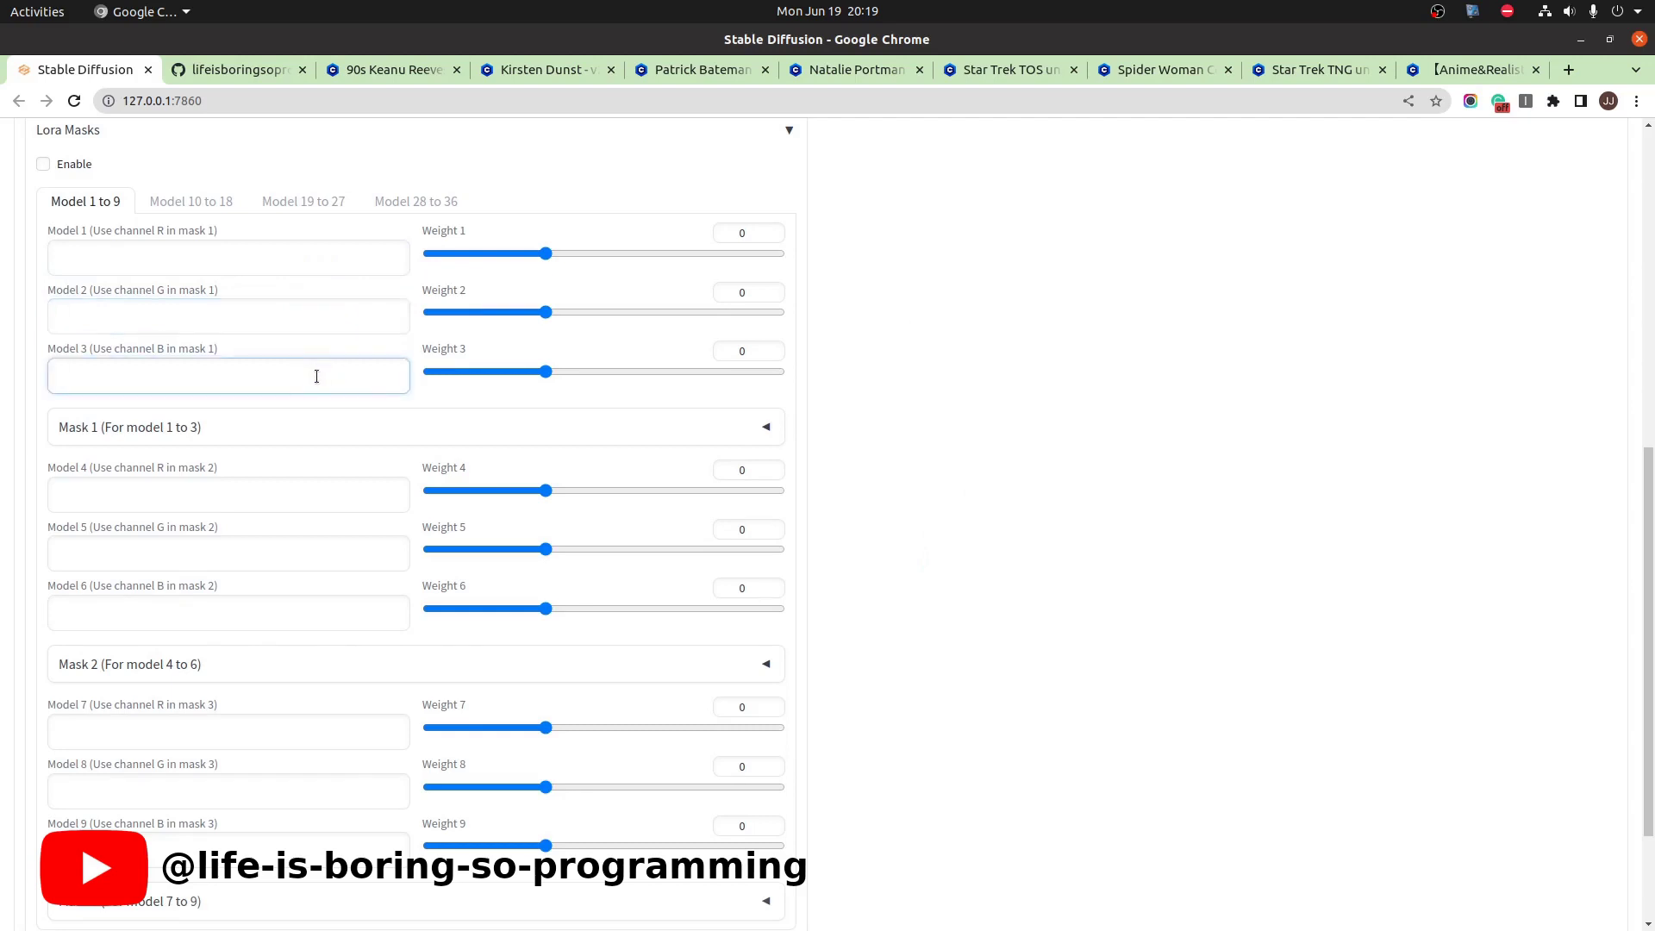
pyautogui.click(76, 435)
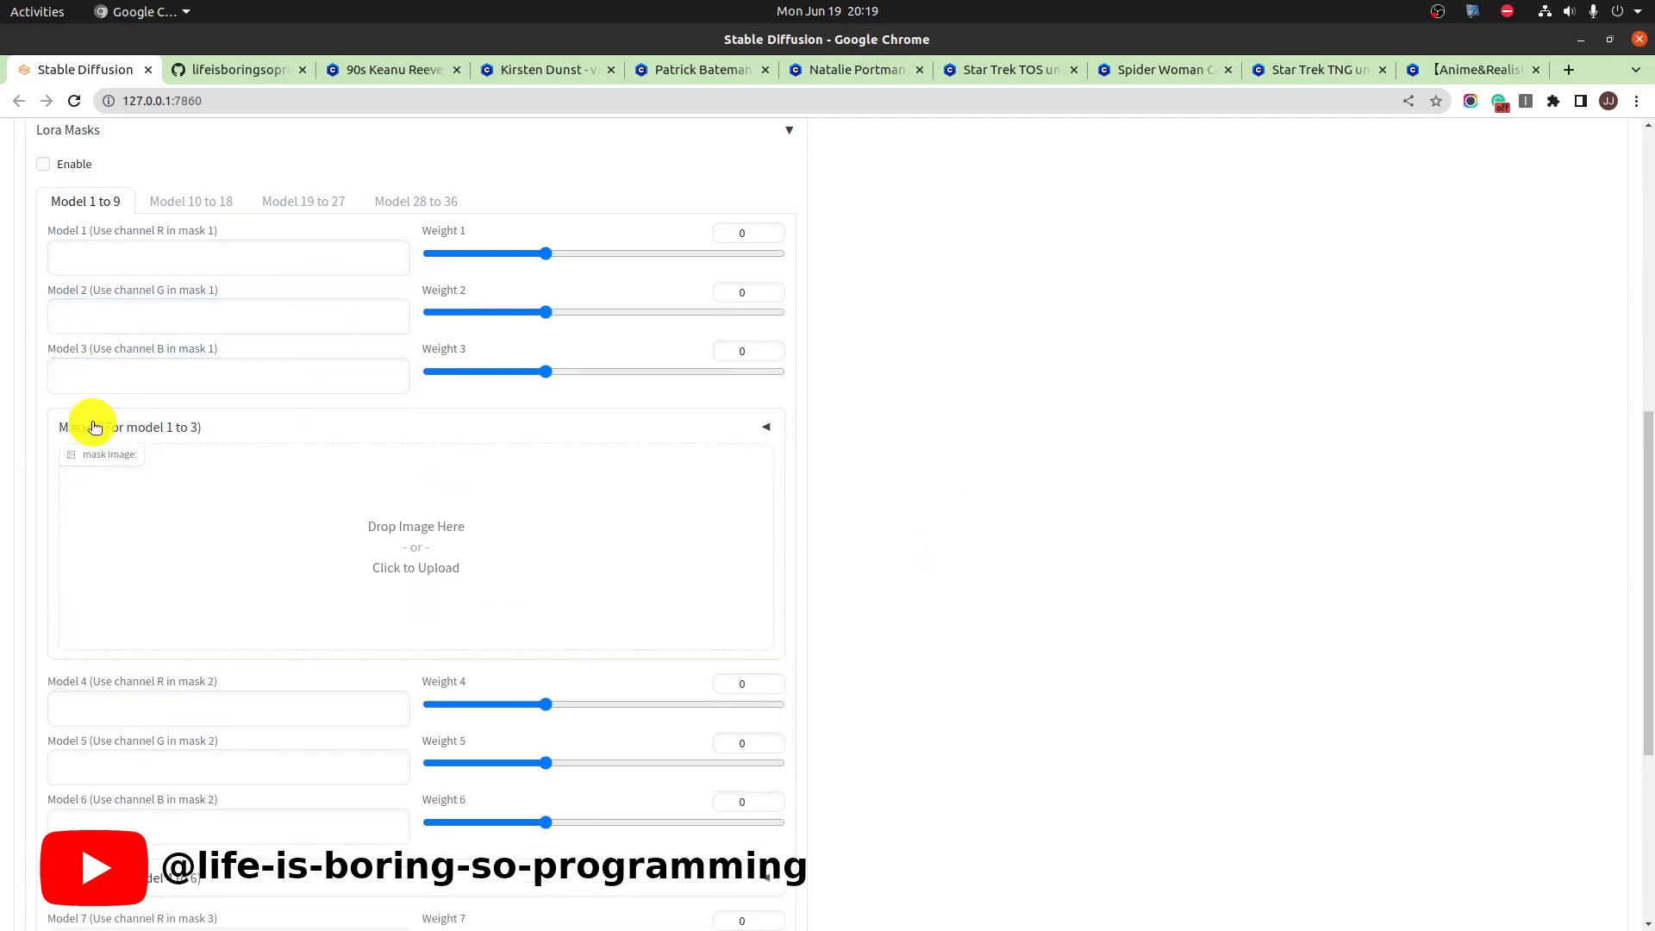
pyautogui.click(257, 434)
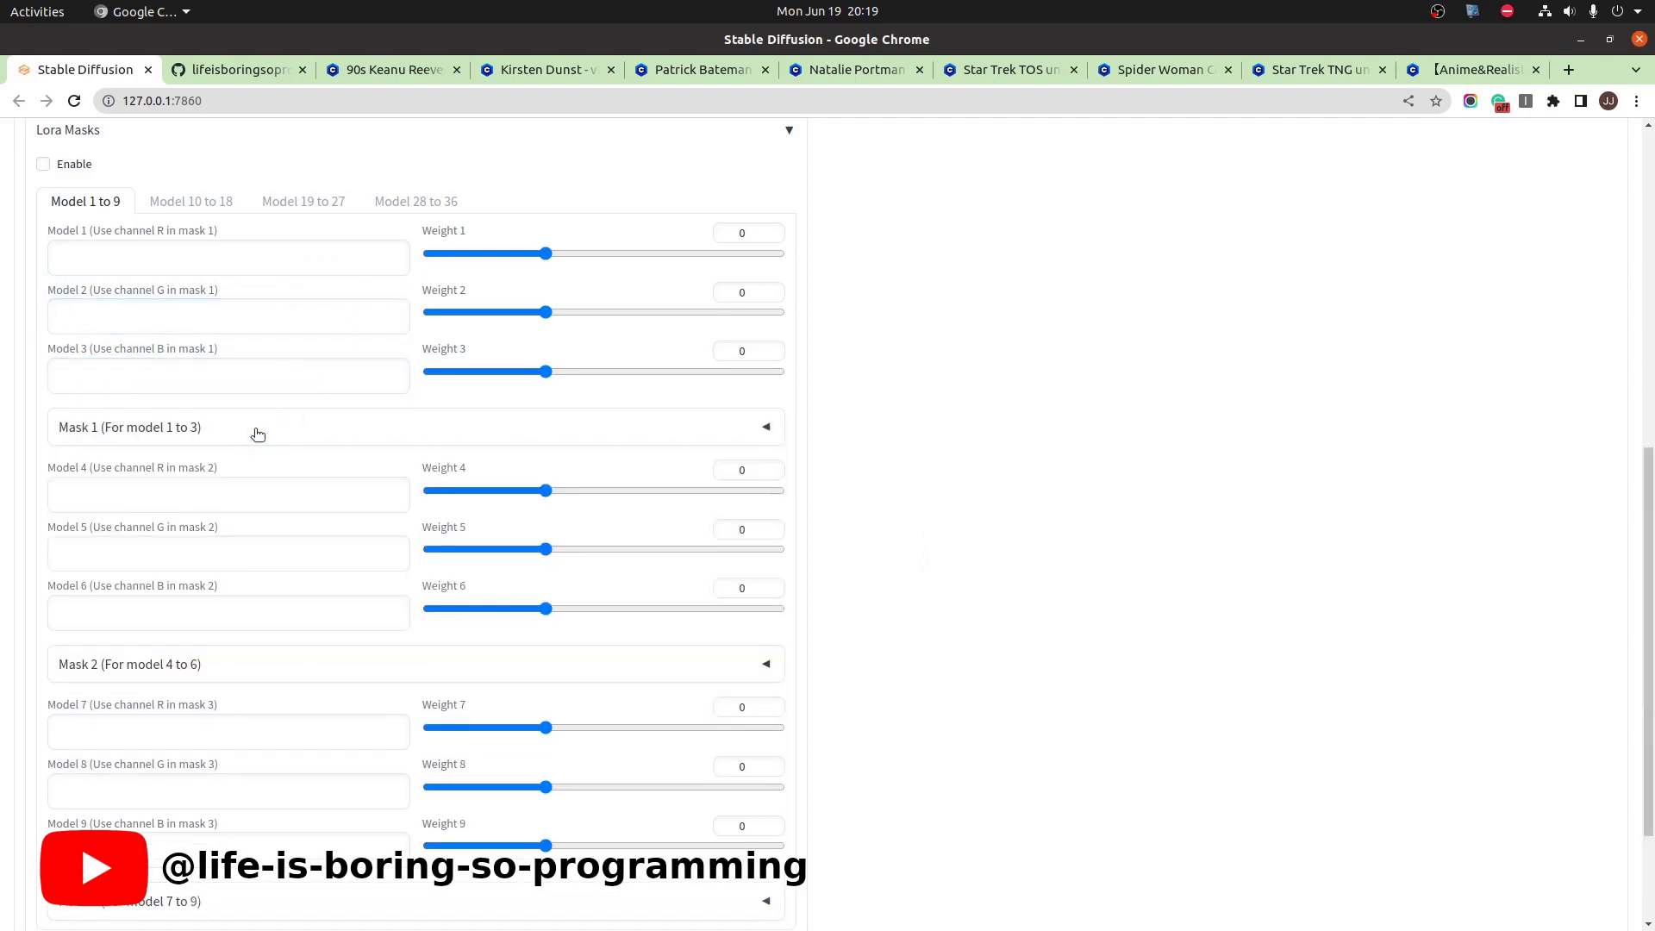
# Examine the fields for models 4 to 6, expanding and collapsing the Mask 2 image area.
pyautogui.click(231, 493)
pyautogui.click(236, 550)
pyautogui.click(238, 609)
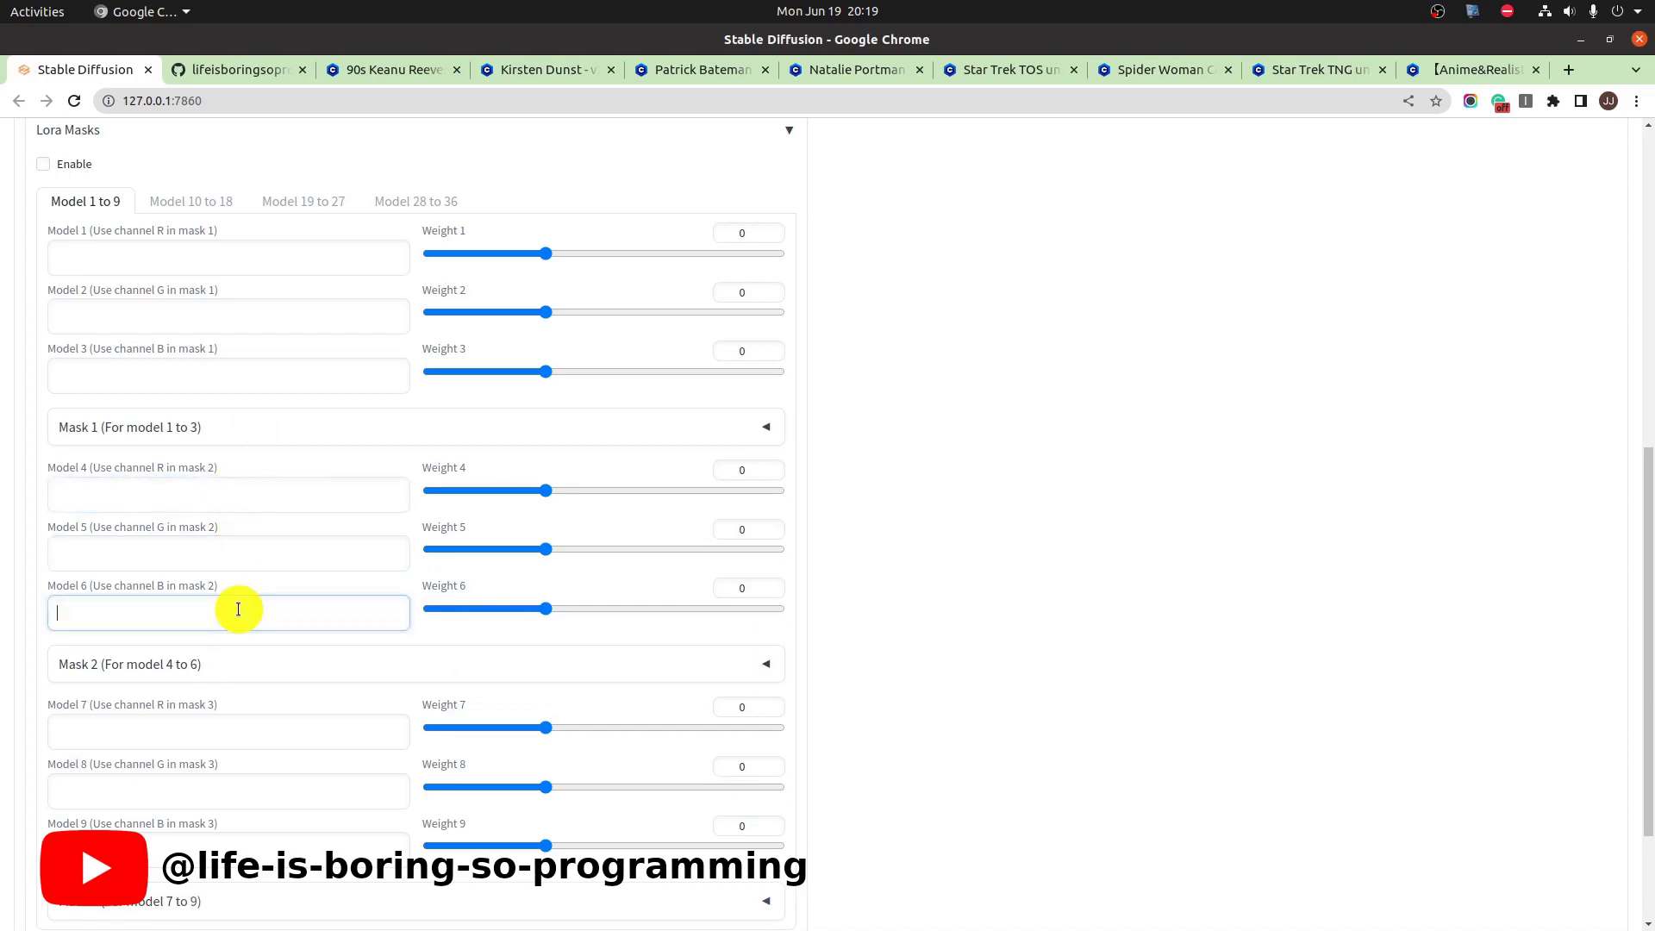
pyautogui.click(264, 663)
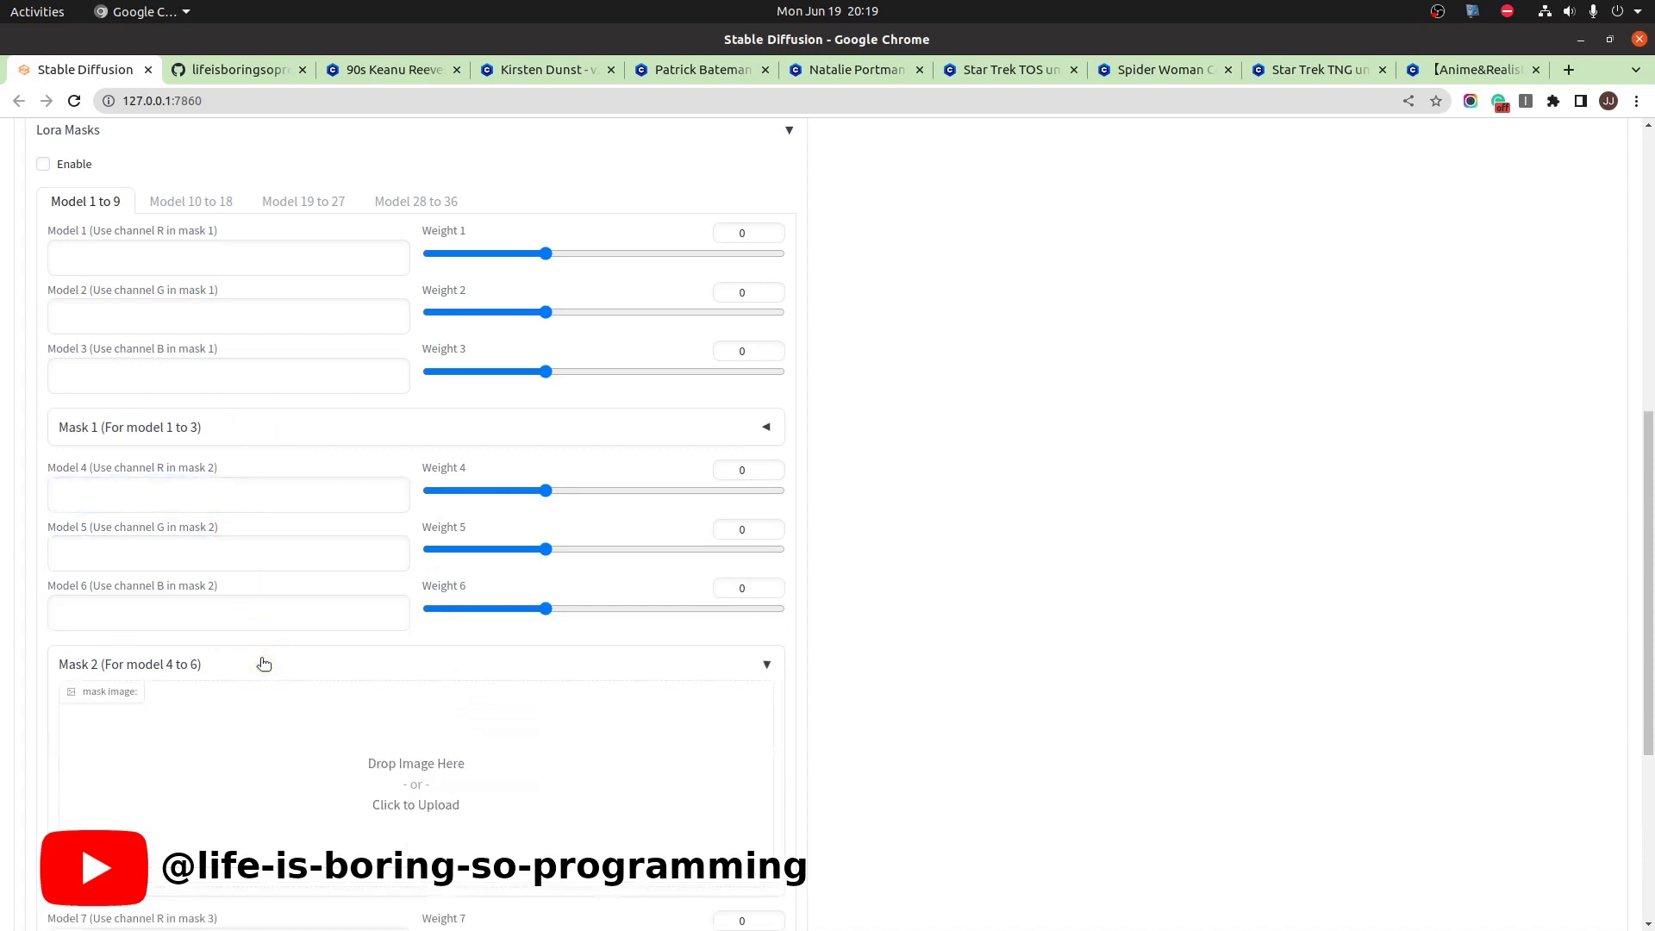
pyautogui.scroll(-3, 264, 659)
pyautogui.click(318, 463)
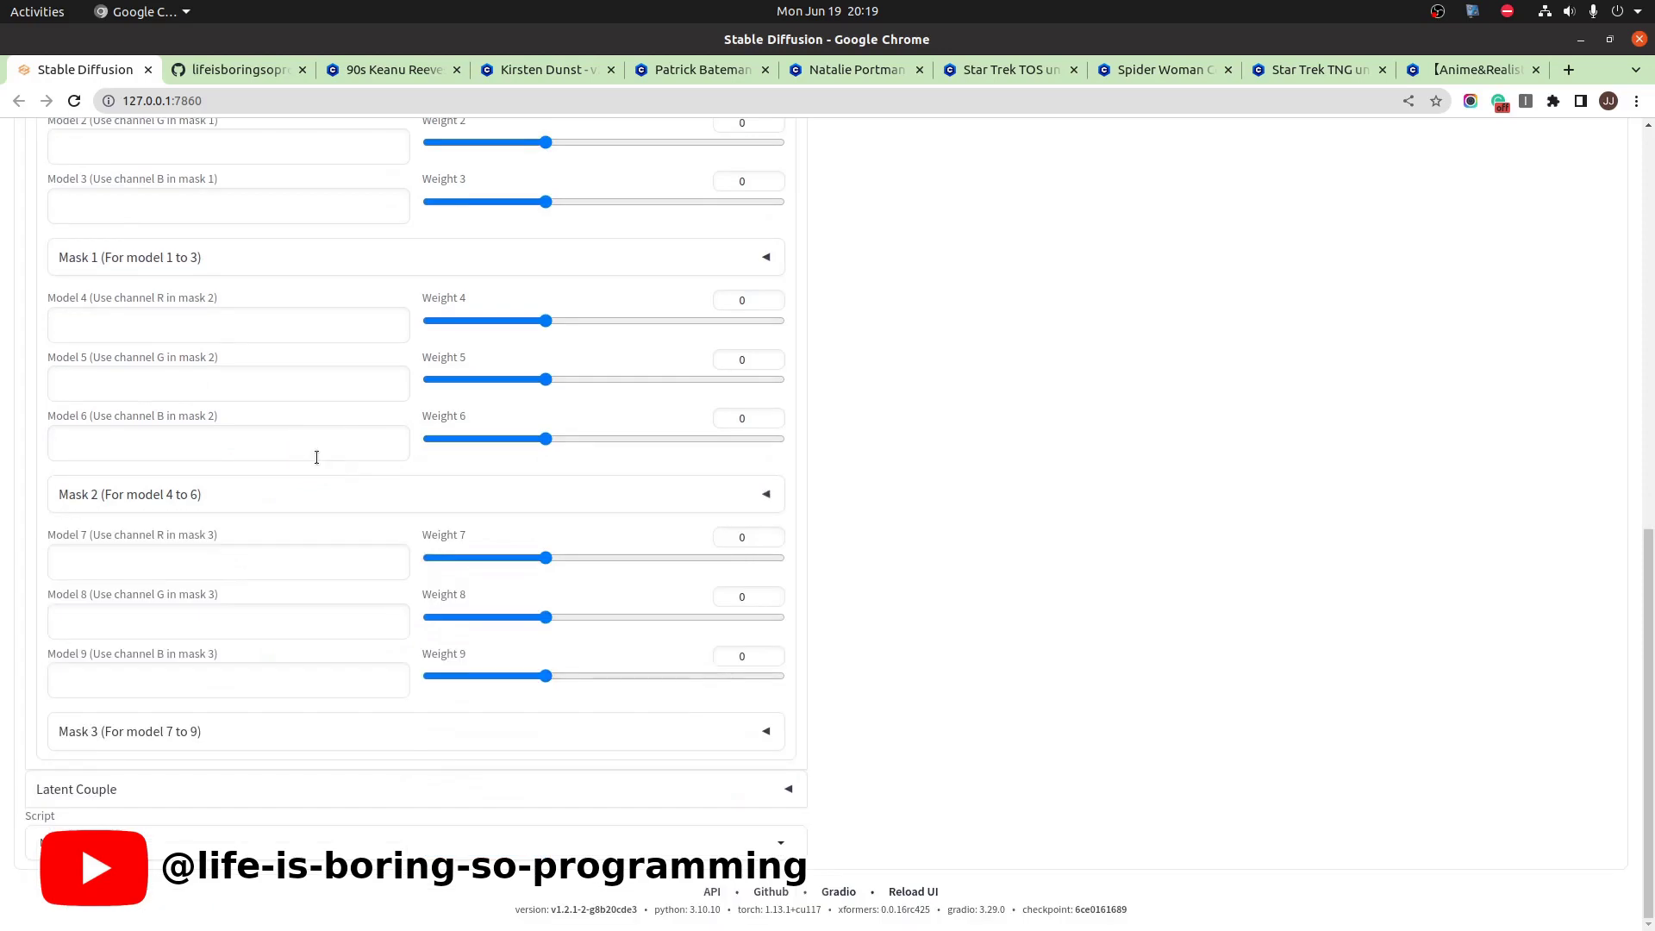
# Examine the fields for models 7 to 9, expanding and collapsing the Mask 3 image area.
pyautogui.click(307, 556)
pyautogui.click(300, 617)
pyautogui.click(297, 676)
pyautogui.click(316, 732)
pyautogui.scroll(-3, 315, 732)
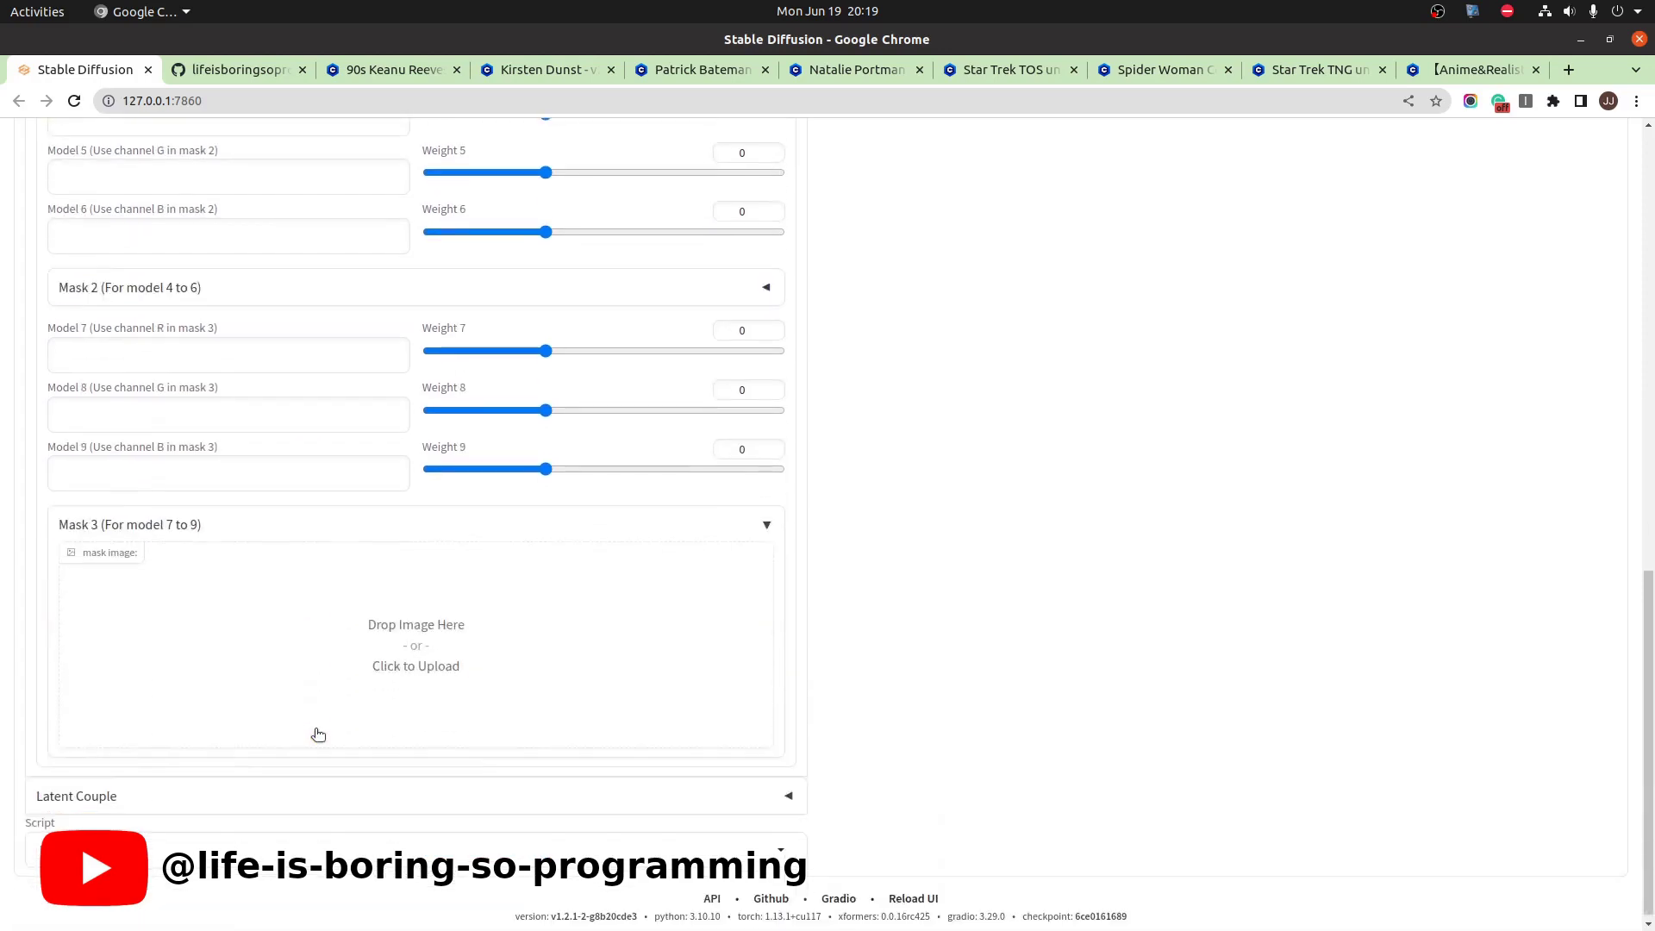
pyautogui.click(395, 540)
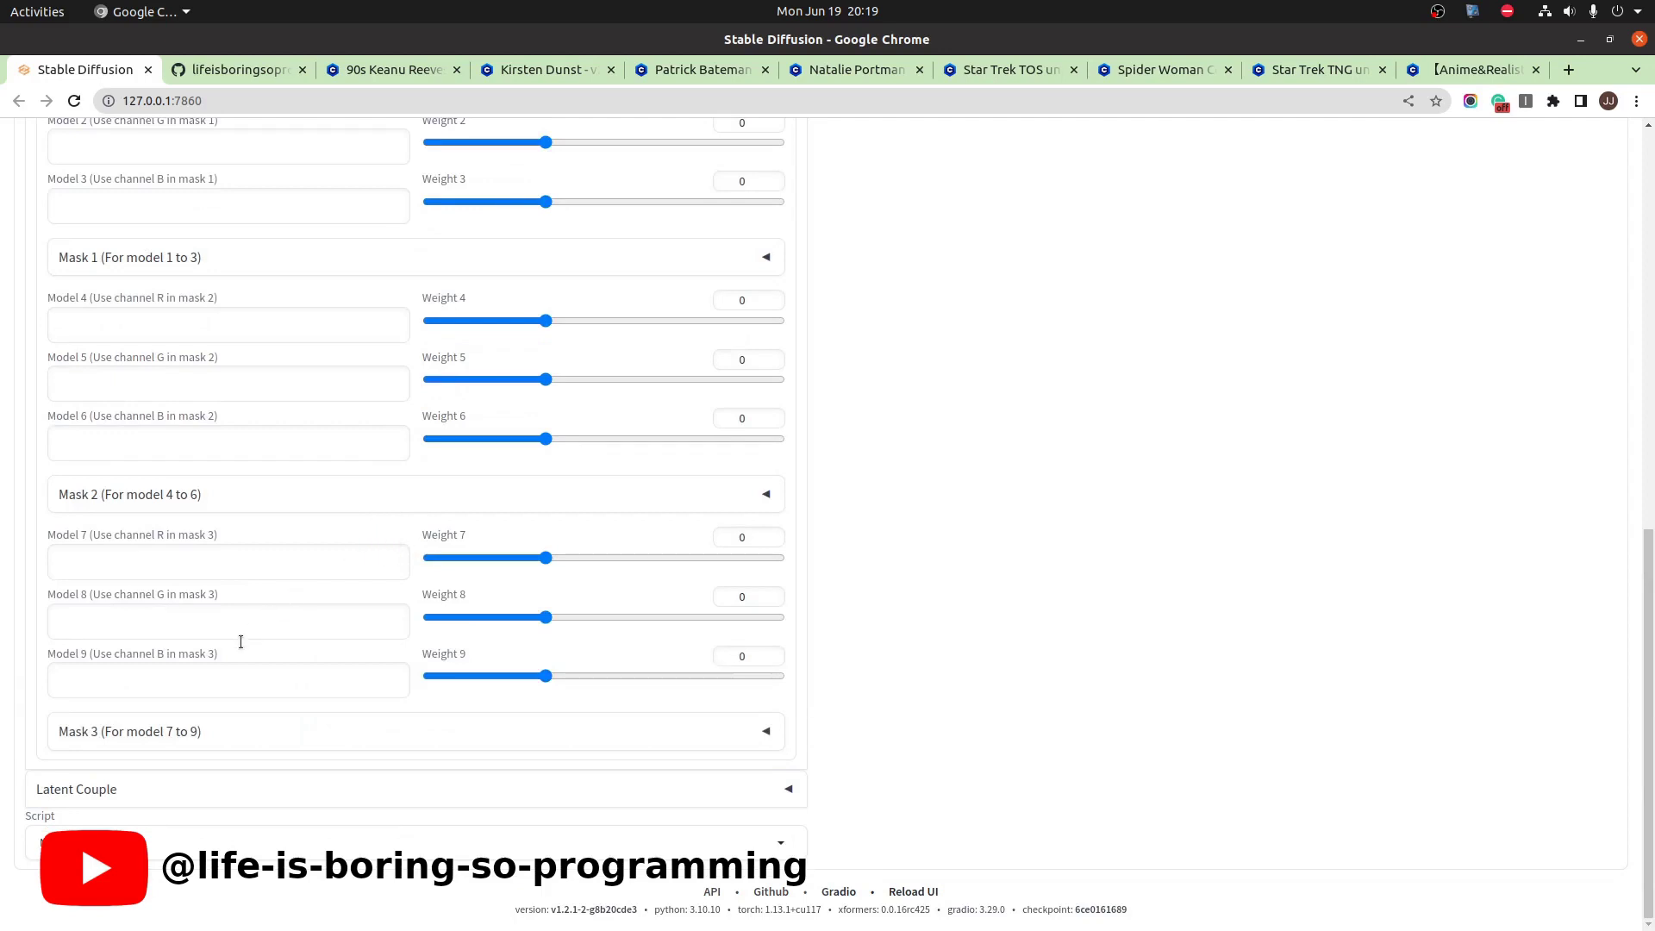
# Look through the Lora Masks slots for models 10 to 18, 19 to 27 and 28 to 36.
pyautogui.scroll(4, 191, 559)
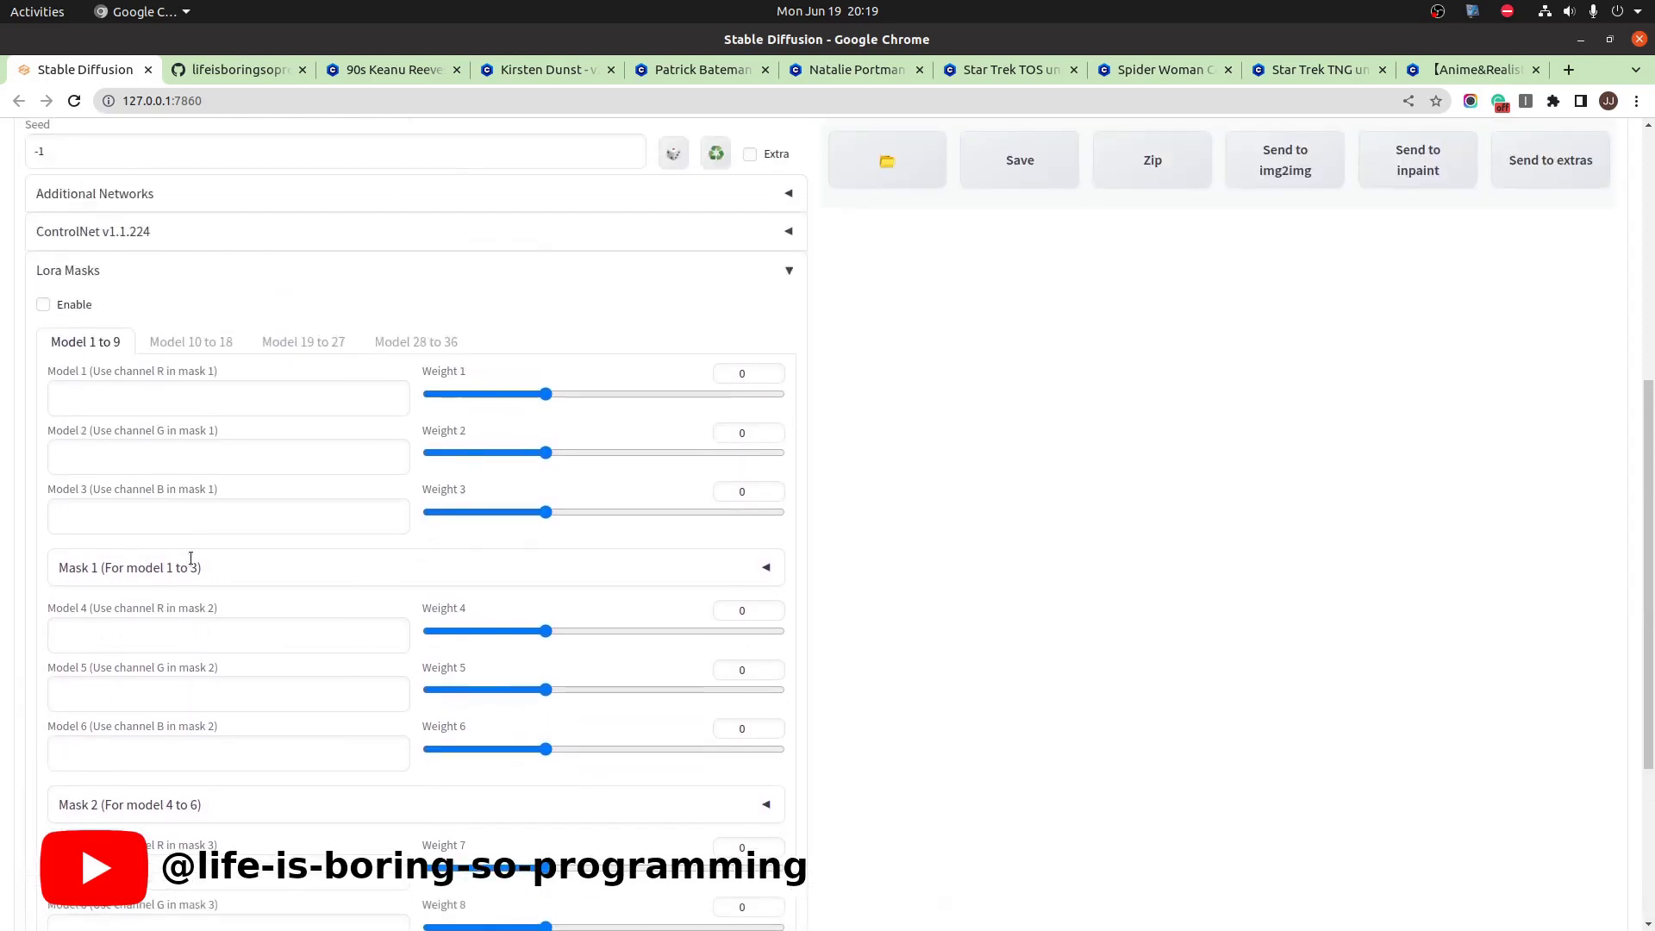
pyautogui.click(225, 344)
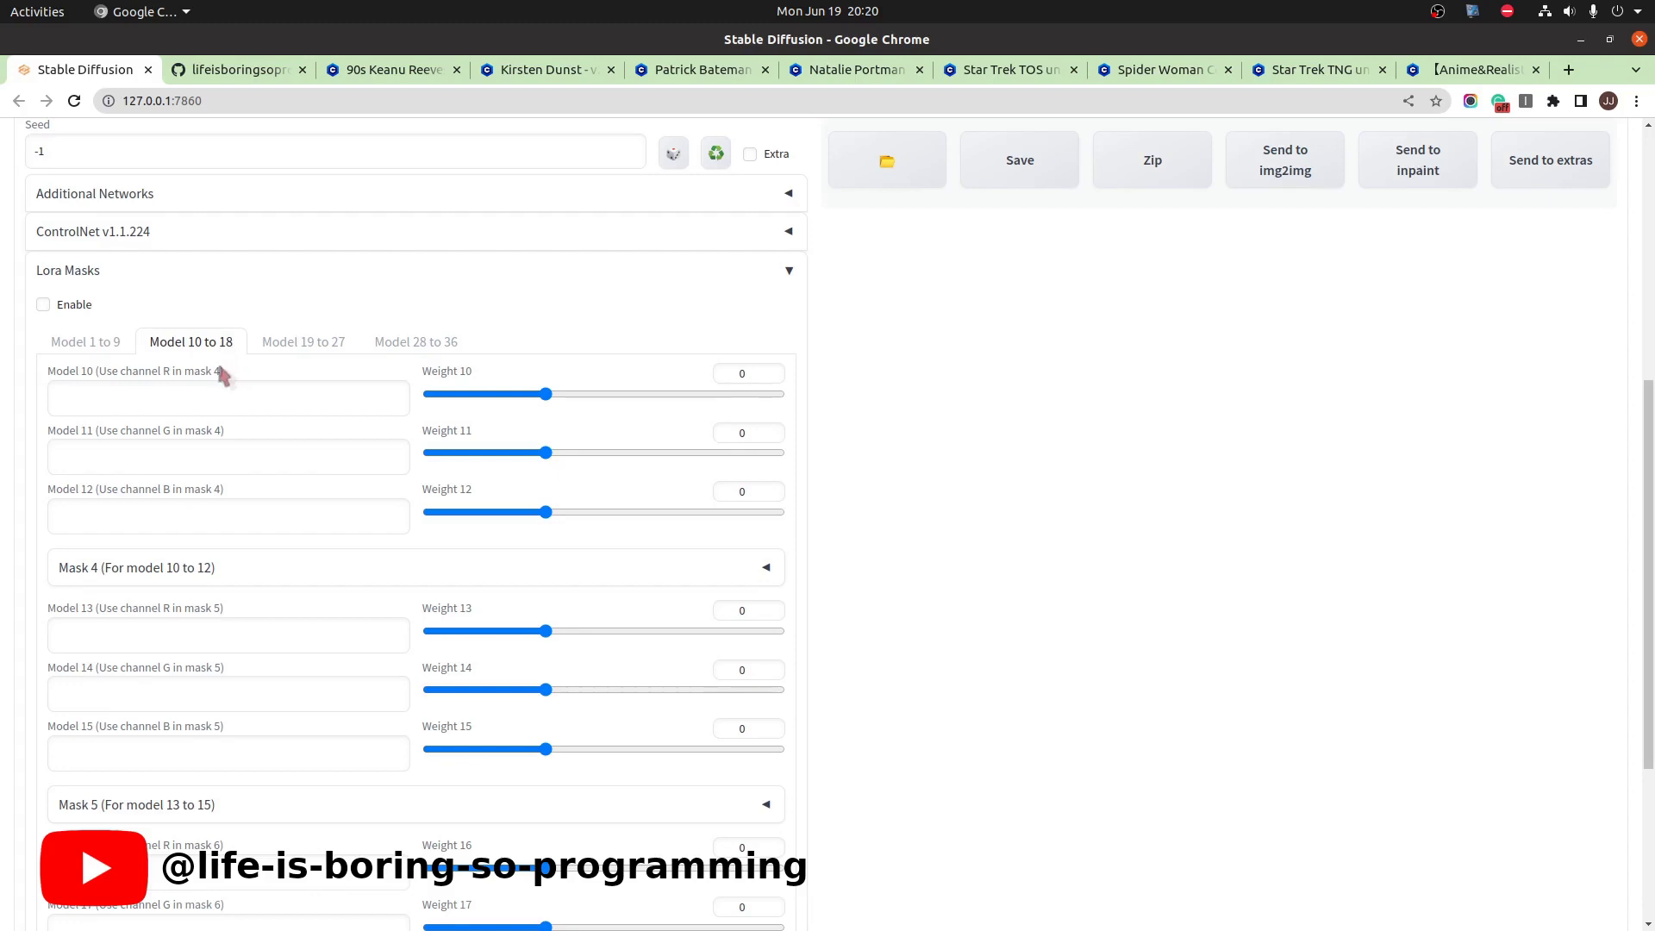
pyautogui.click(288, 343)
pyautogui.click(406, 343)
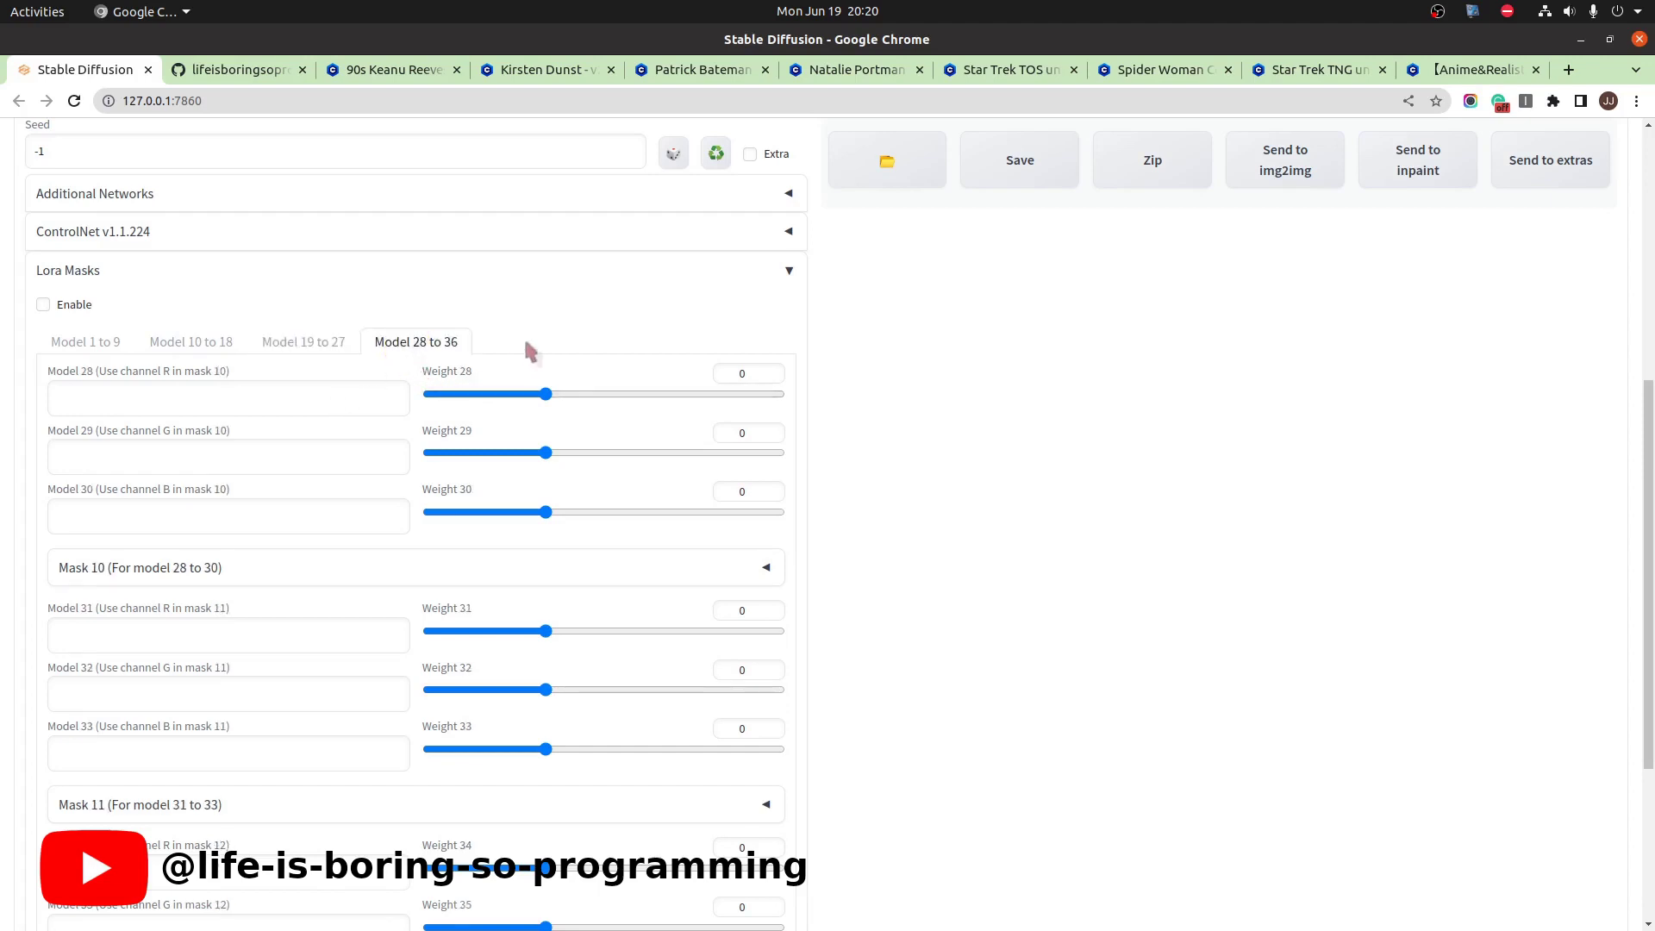
pyautogui.click(86, 342)
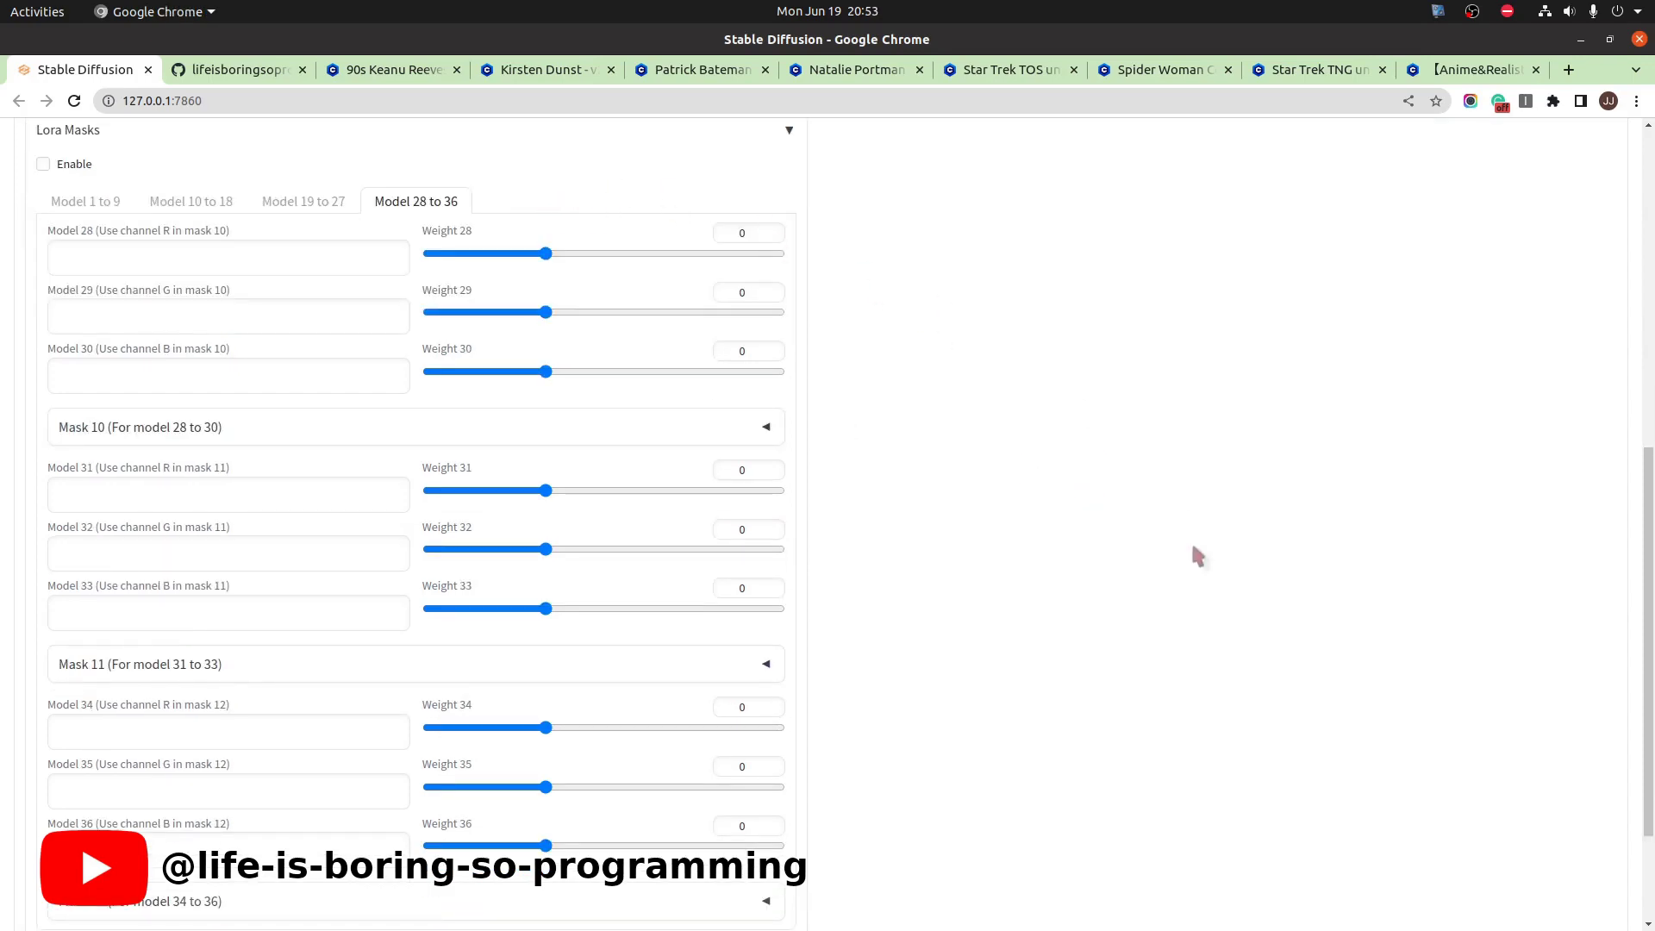
# Set the LoRA masks option for the maximum number of tabs to show to 6 and apply the settings.
pyautogui.scroll(8, 1192, 543)
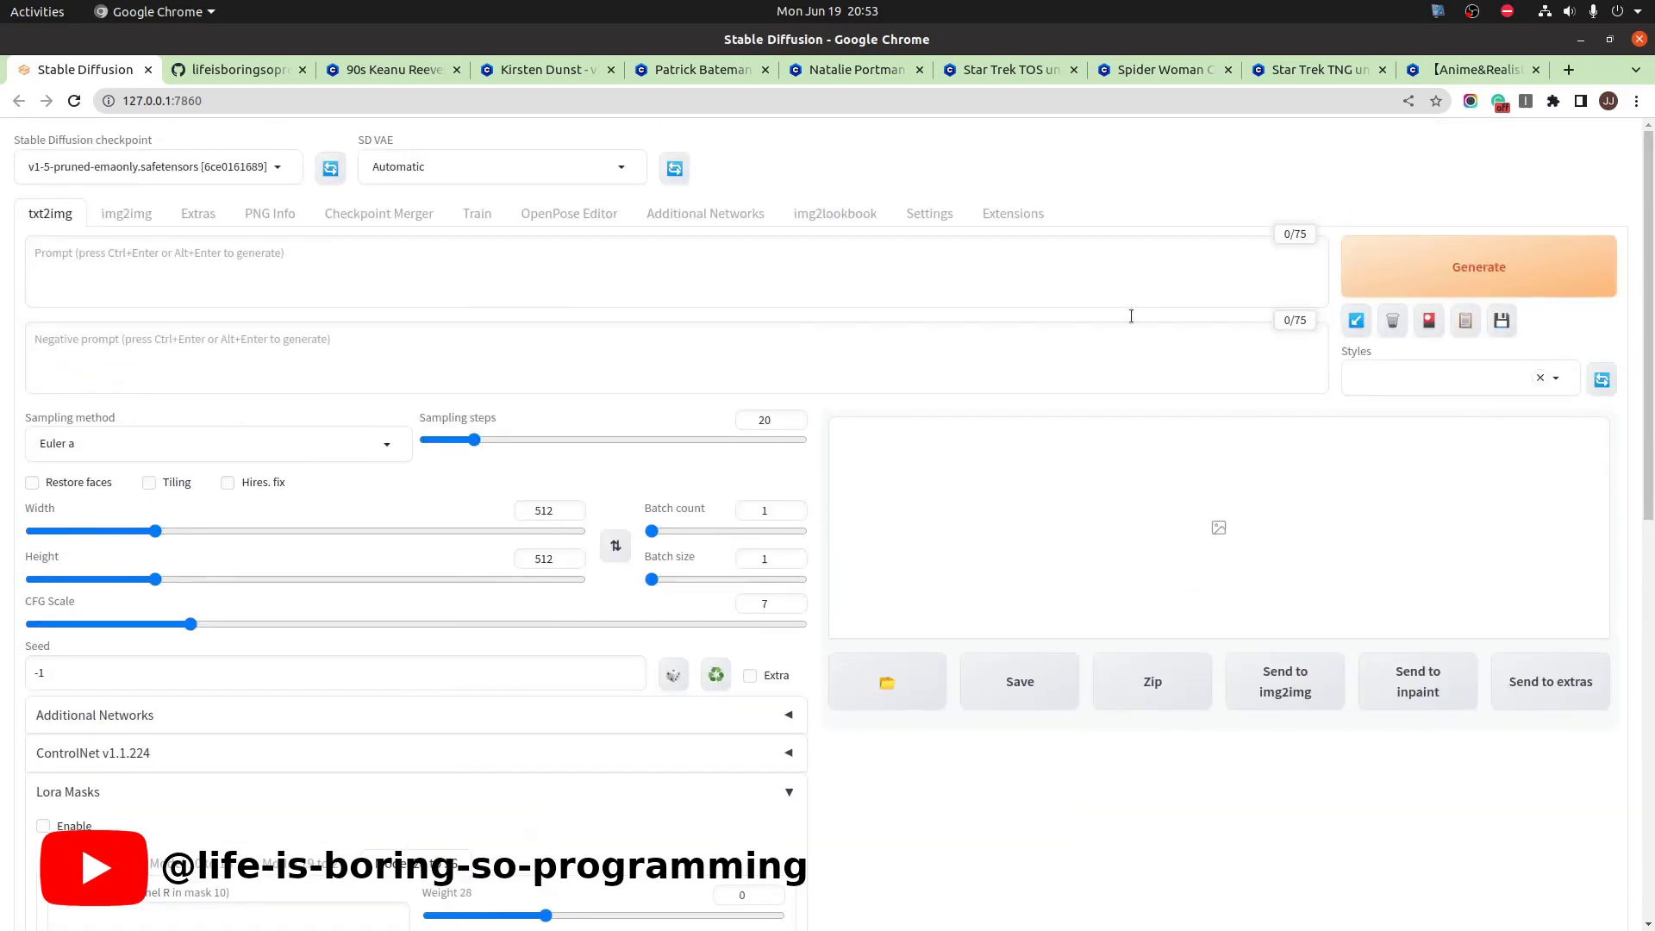
pyautogui.click(930, 213)
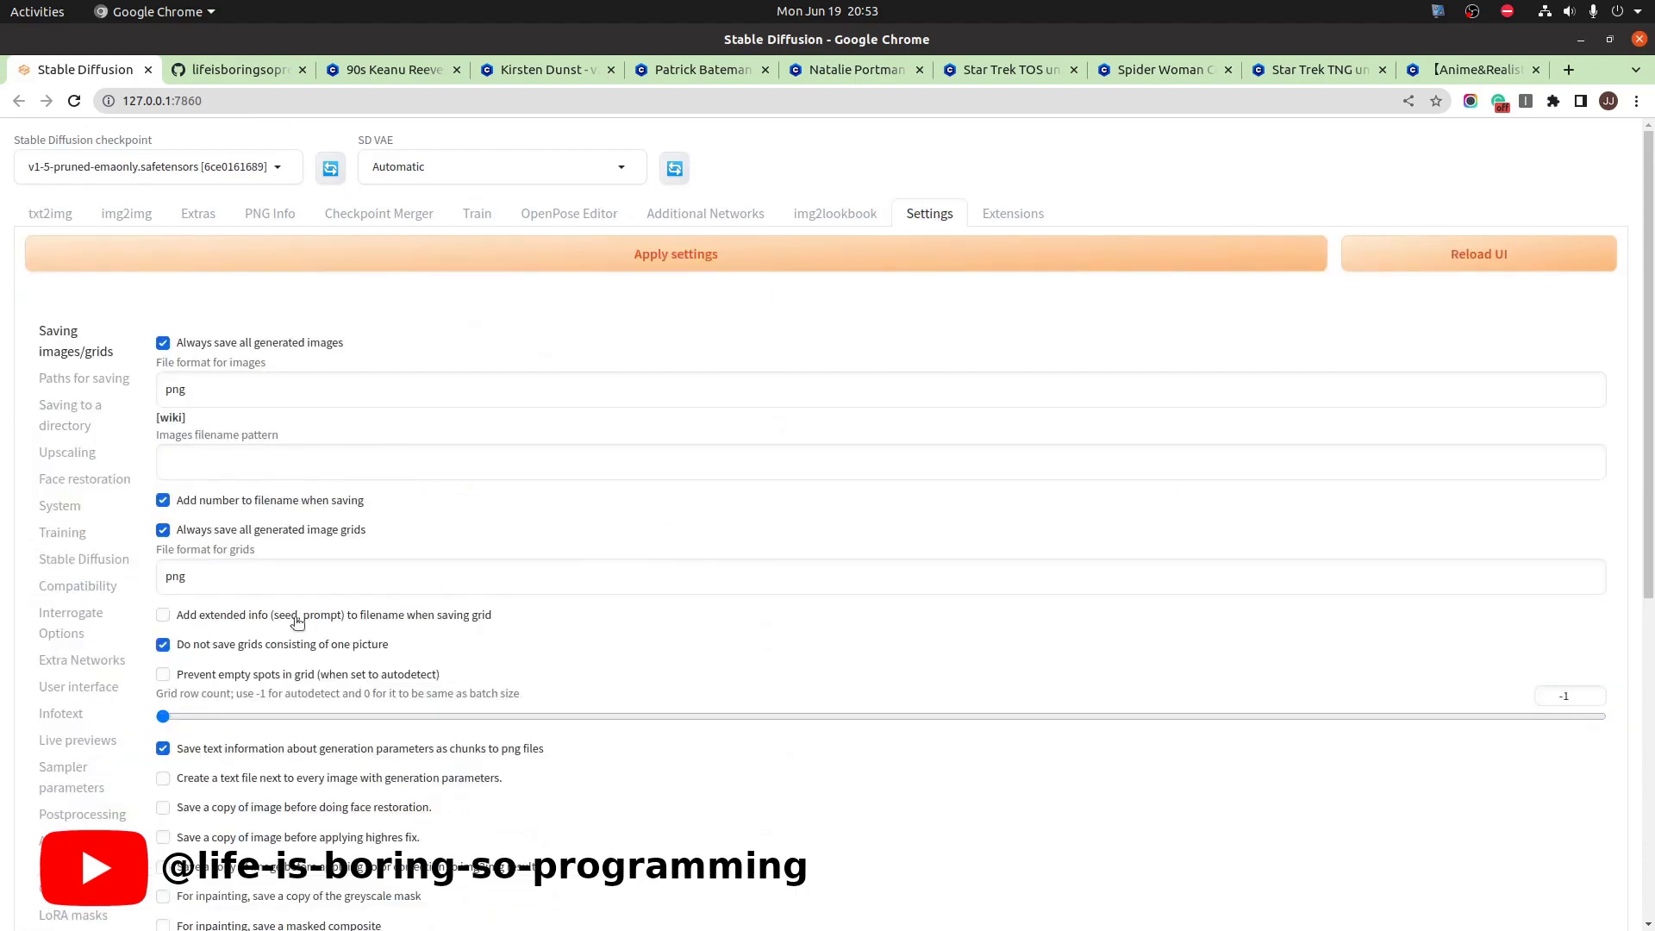
pyautogui.scroll(-5, 77, 448)
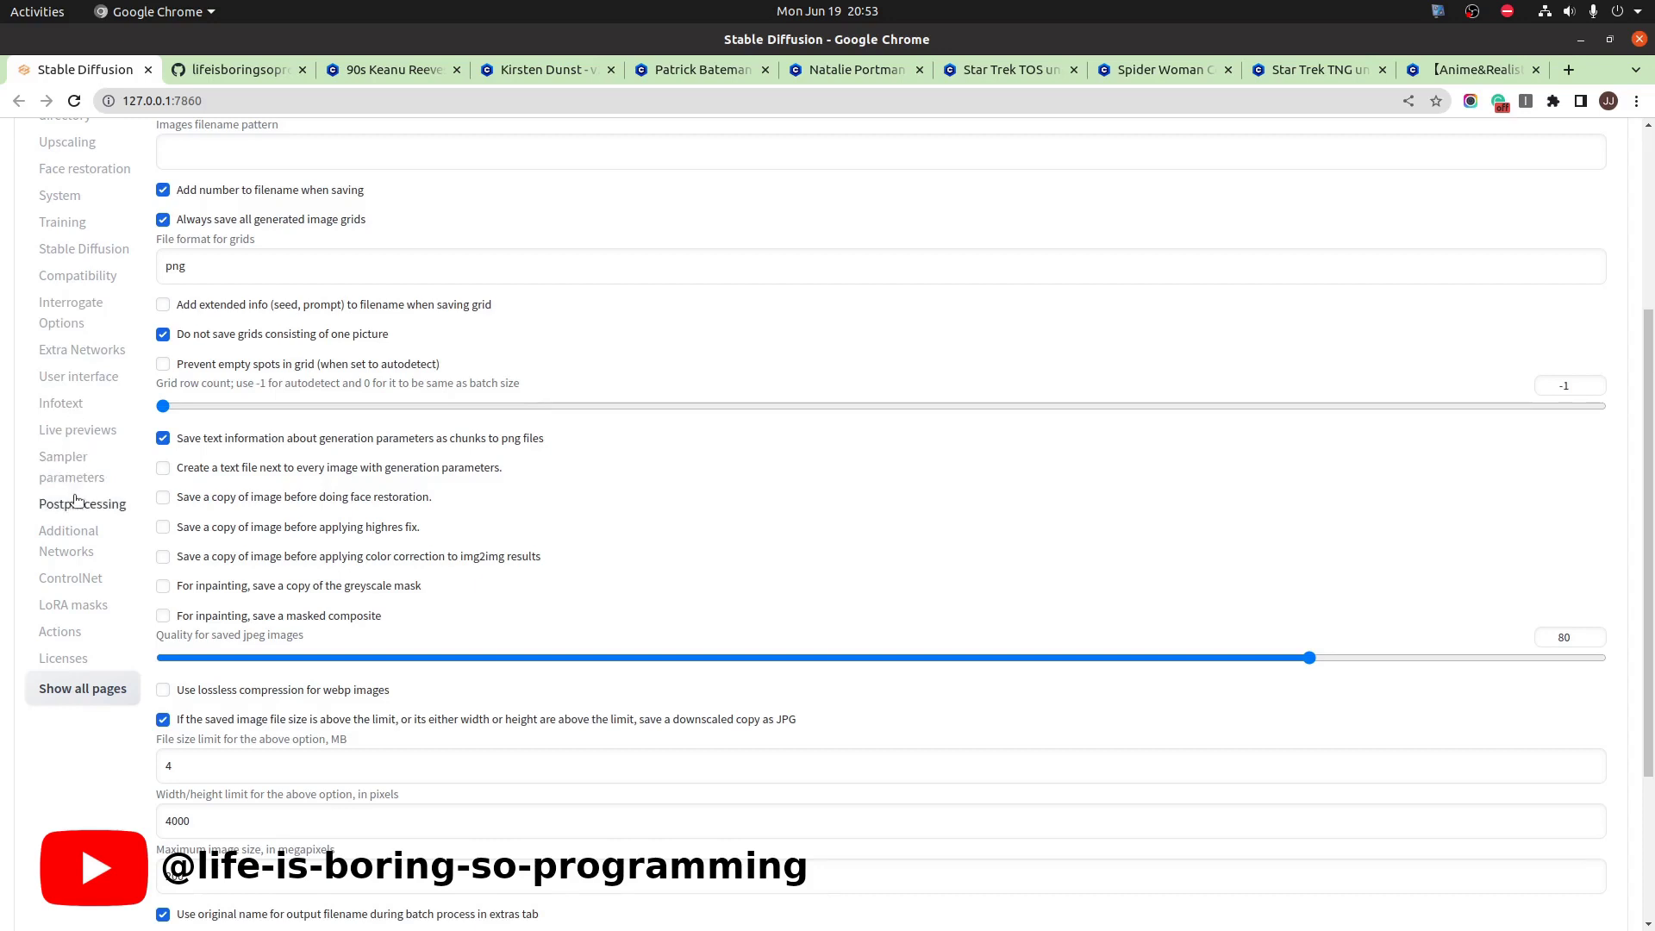
pyautogui.click(74, 606)
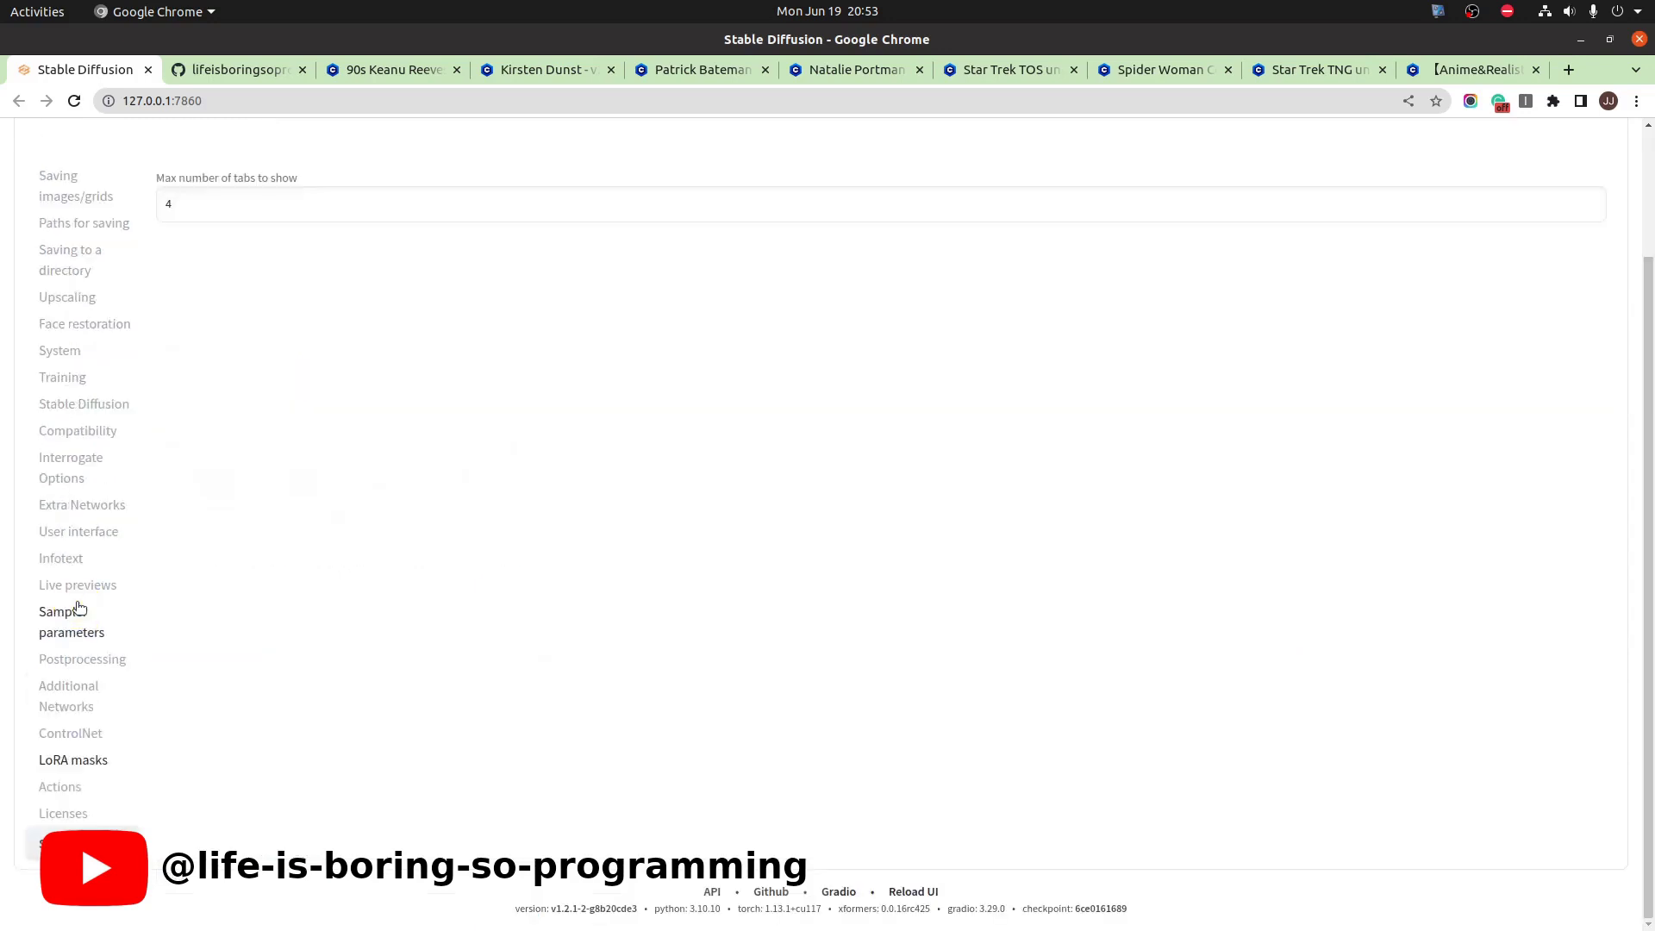
pyautogui.scroll(2, 187, 629)
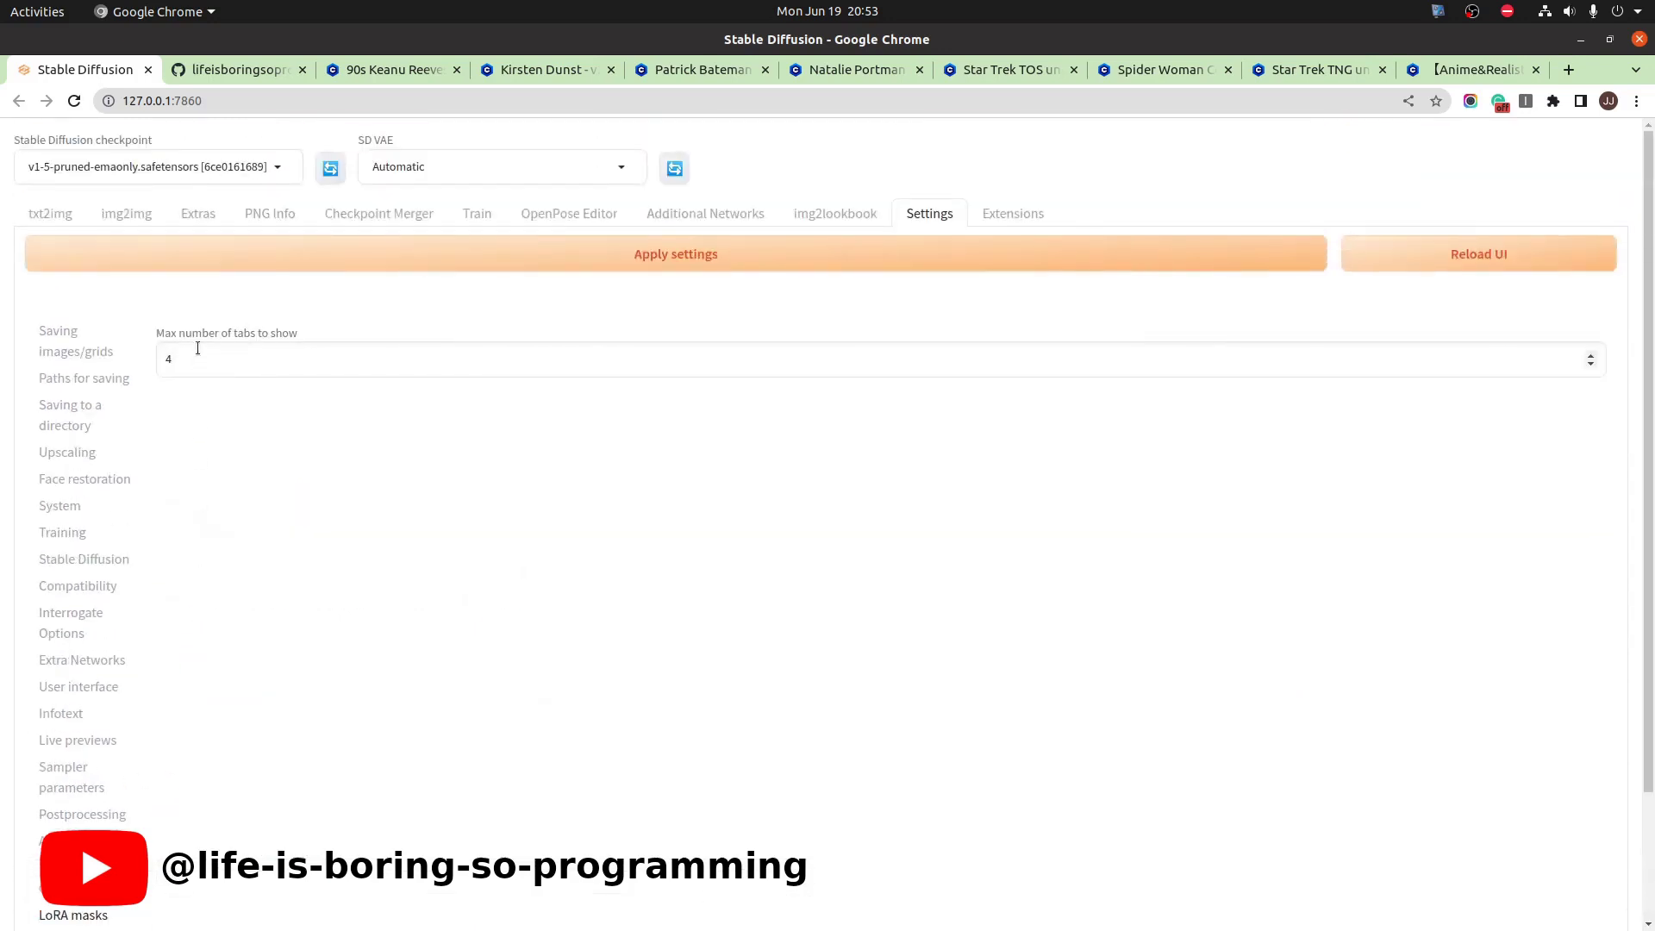
pyautogui.click(318, 358)
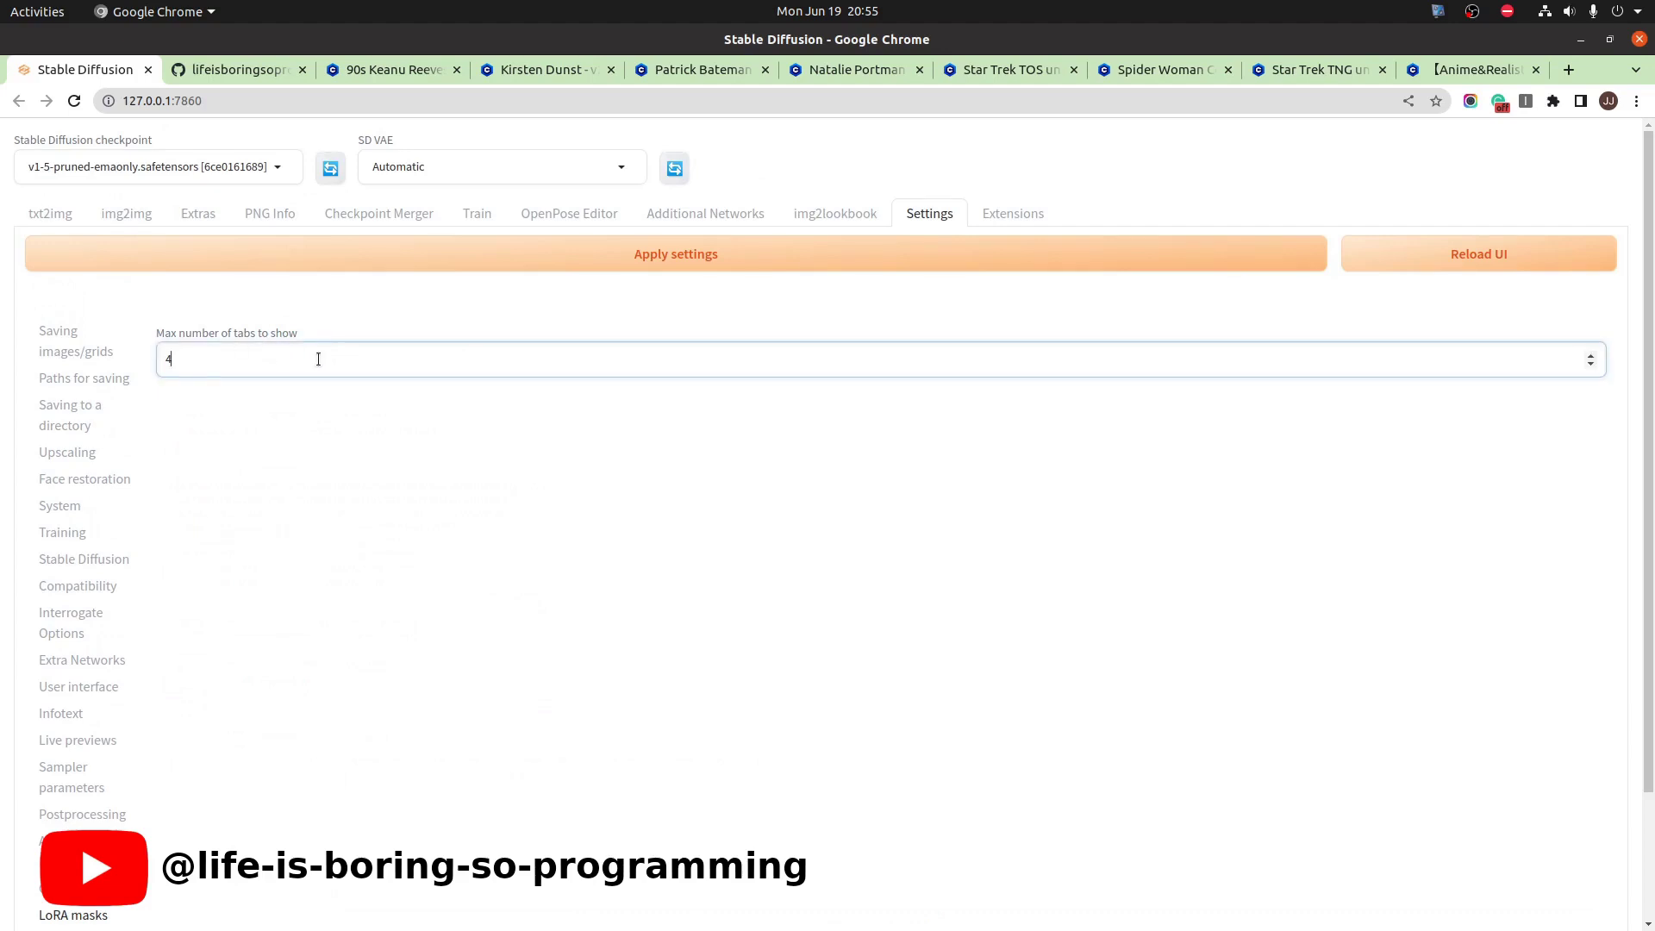
pyautogui.doubleClick(208, 358)
pyautogui.click(843, 269)
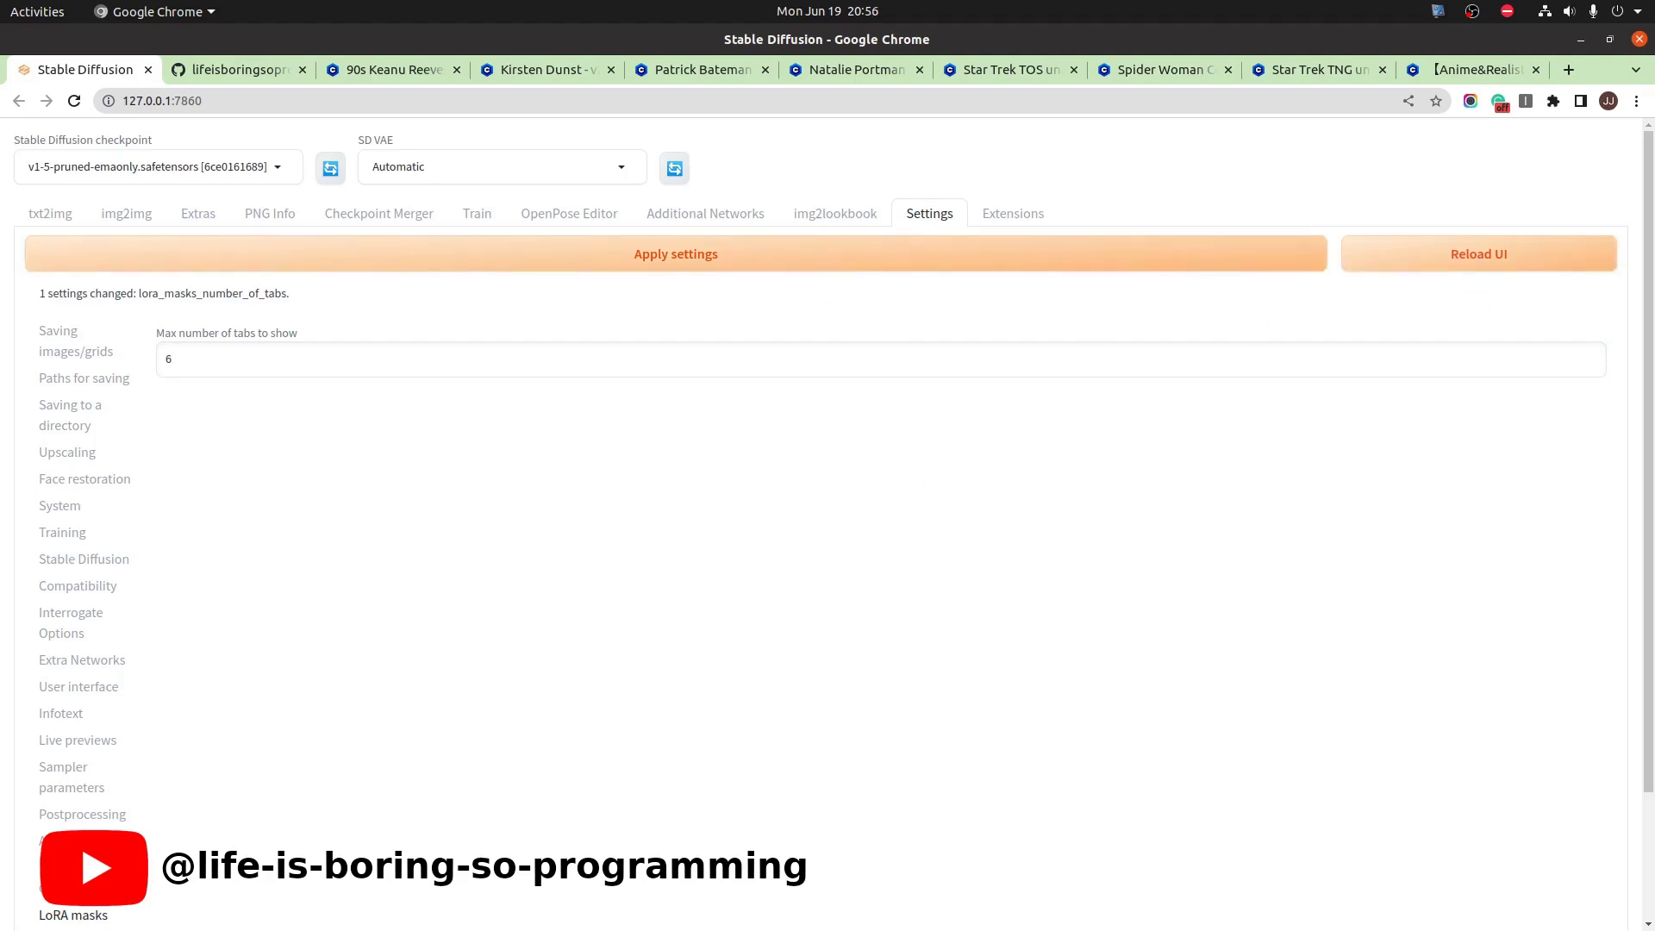
# Restart the server with ./webui.sh in the Visual Studio Code terminal and reload the web UI page in Chrome.
pyautogui.hotkey('alt', 'Tab')
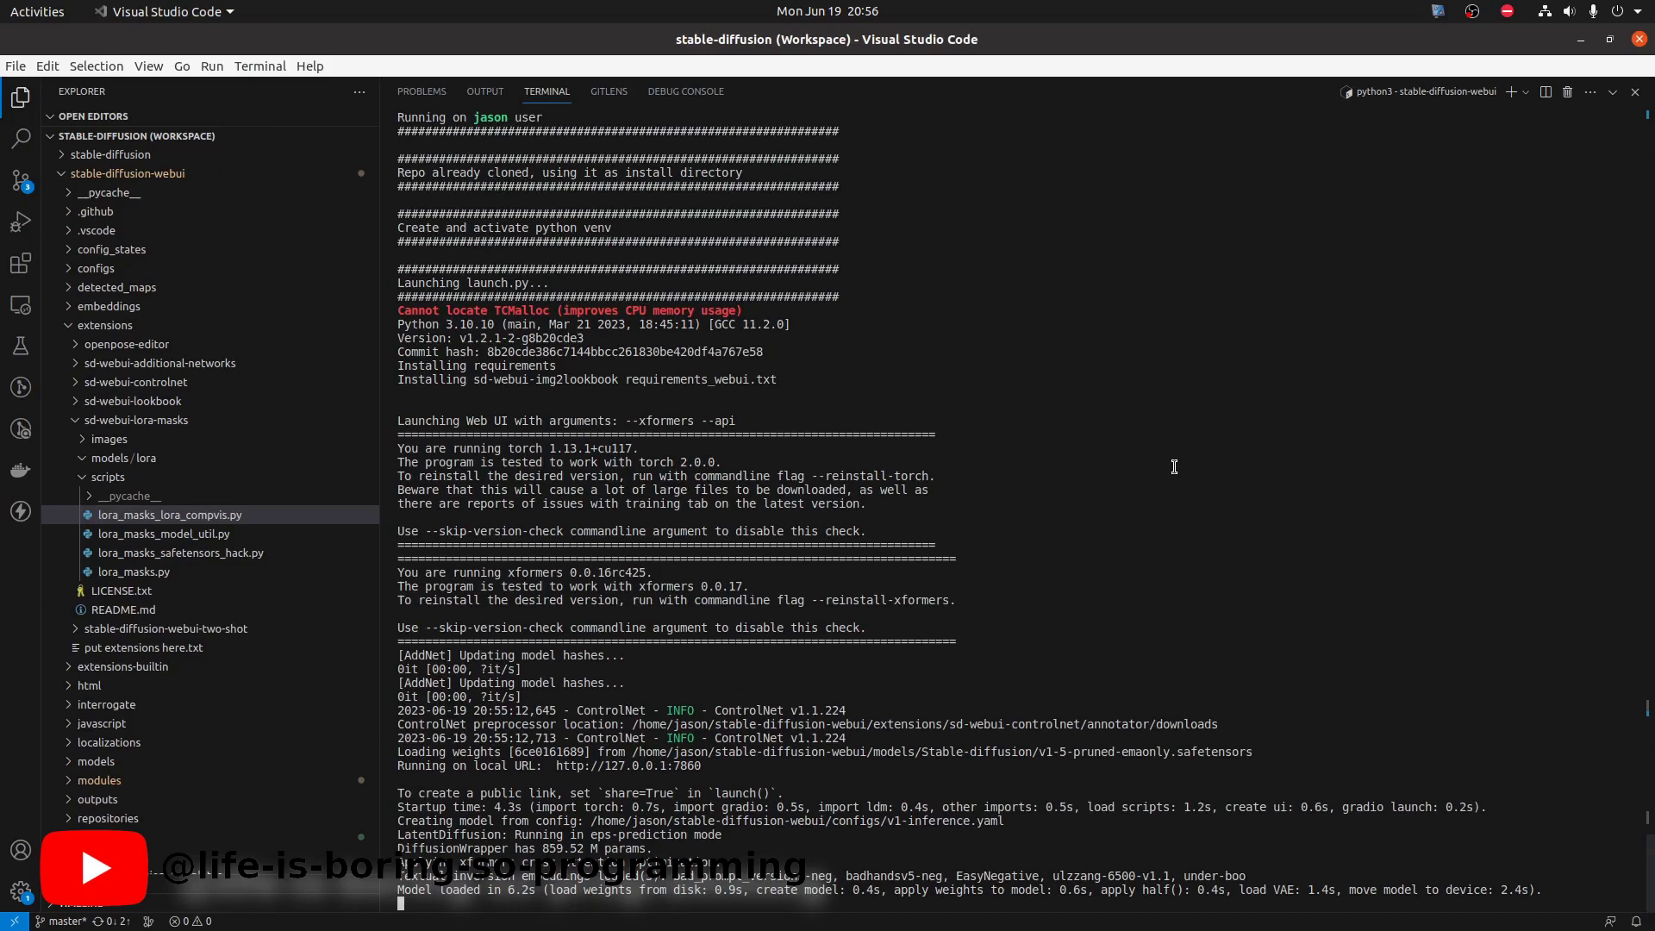
pyautogui.hotkey('ctrl', 'c')
pyautogui.press('Up')
pyautogui.press('Return')
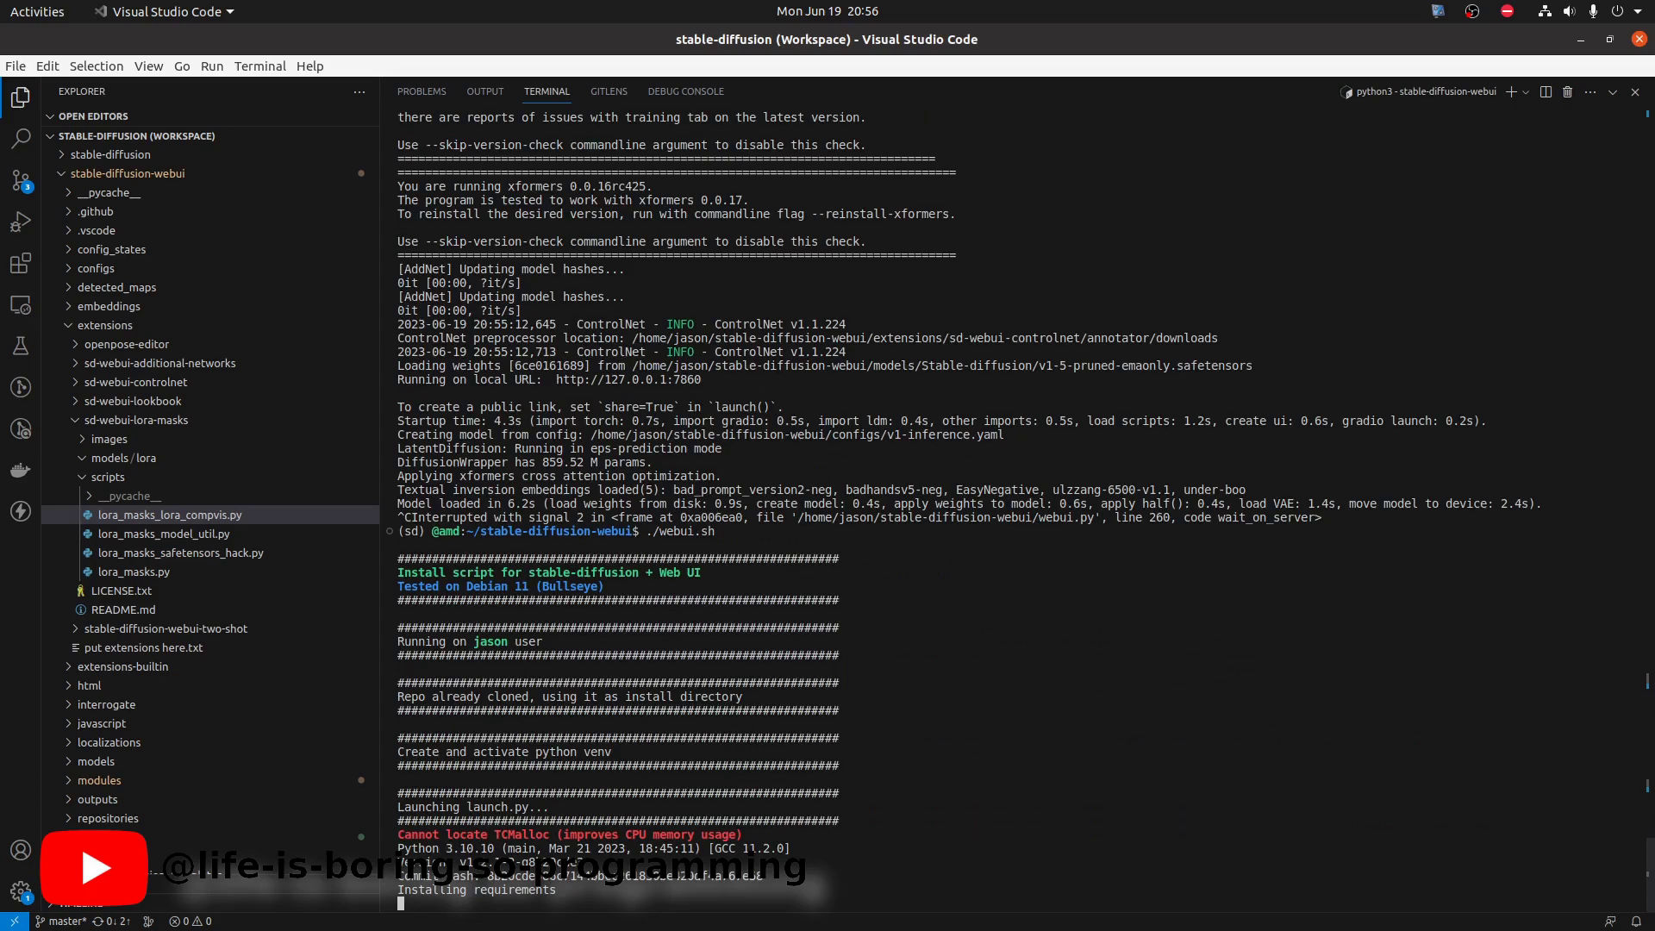
pyautogui.hotkey('alt', 'Tab')
pyautogui.press('F5')
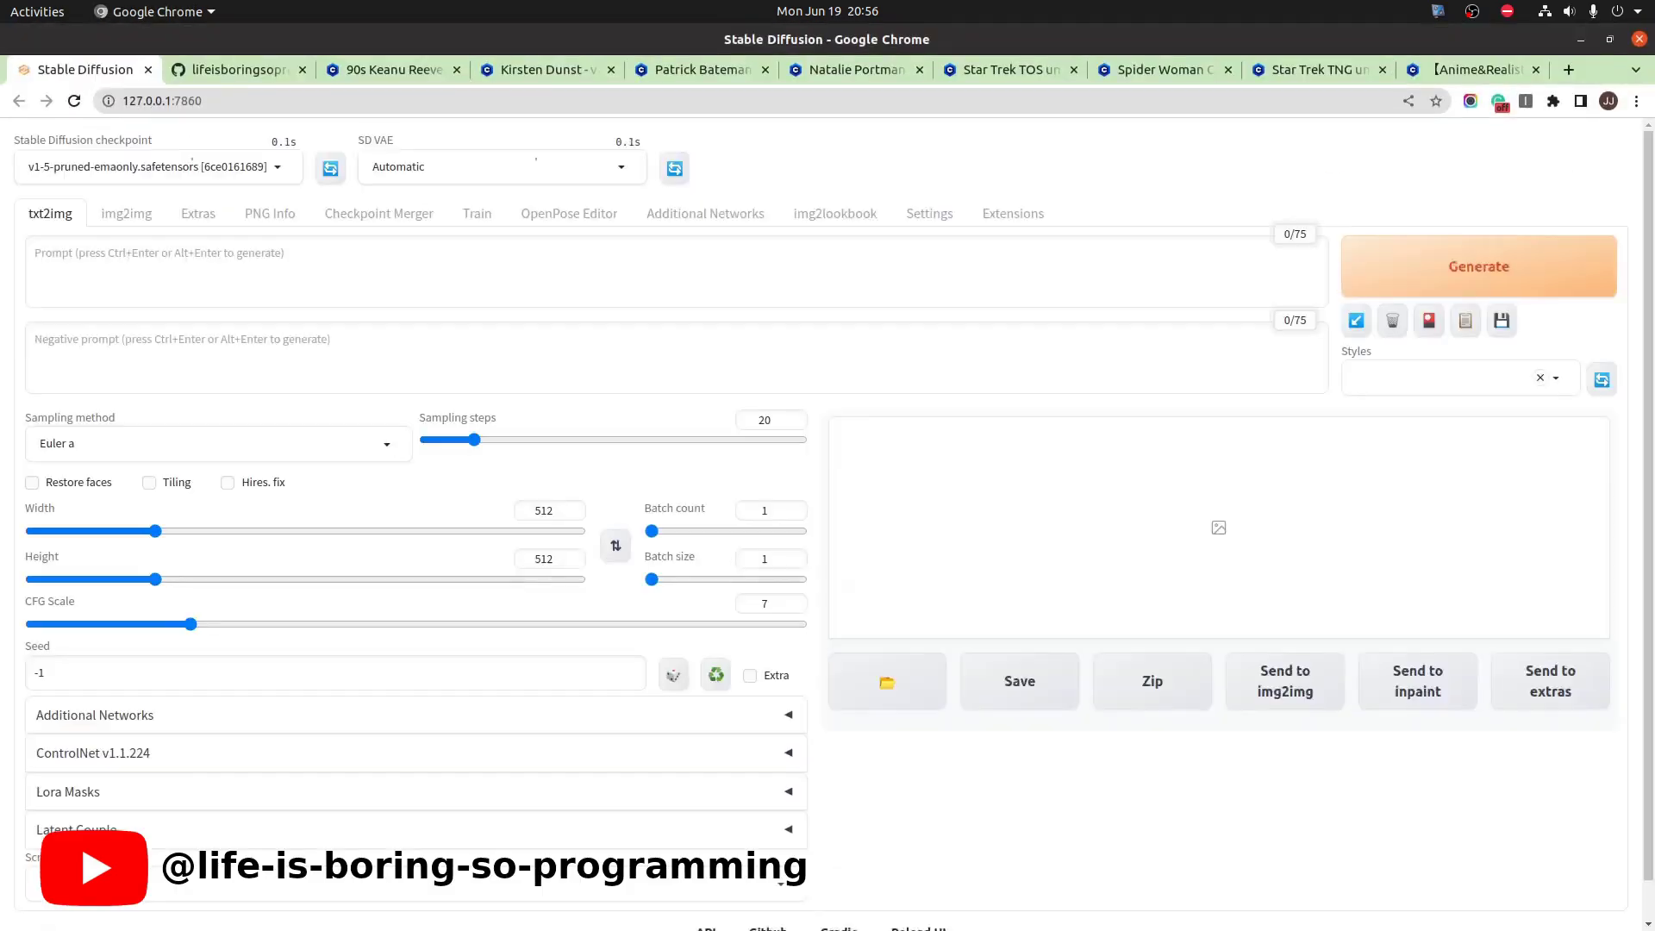
# Expand the Lora Masks section and look through its model groups from 10 to 18 up to 37 to 45.
pyautogui.scroll(-1, 829, 715)
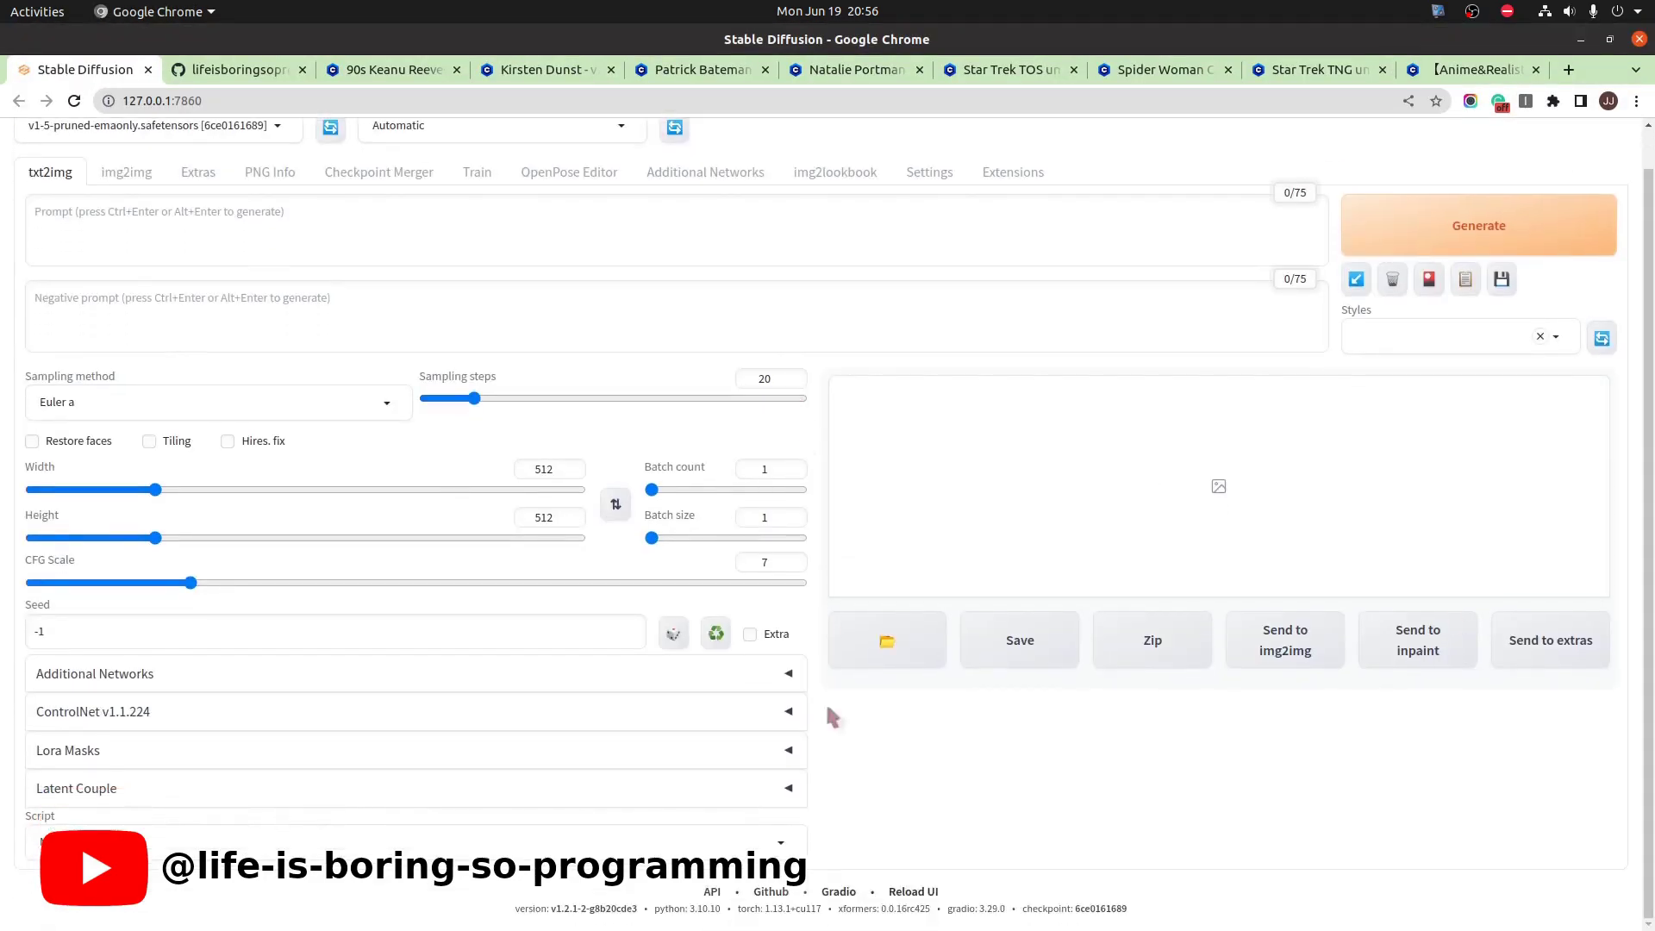
pyautogui.click(778, 758)
pyautogui.scroll(-4, 1009, 785)
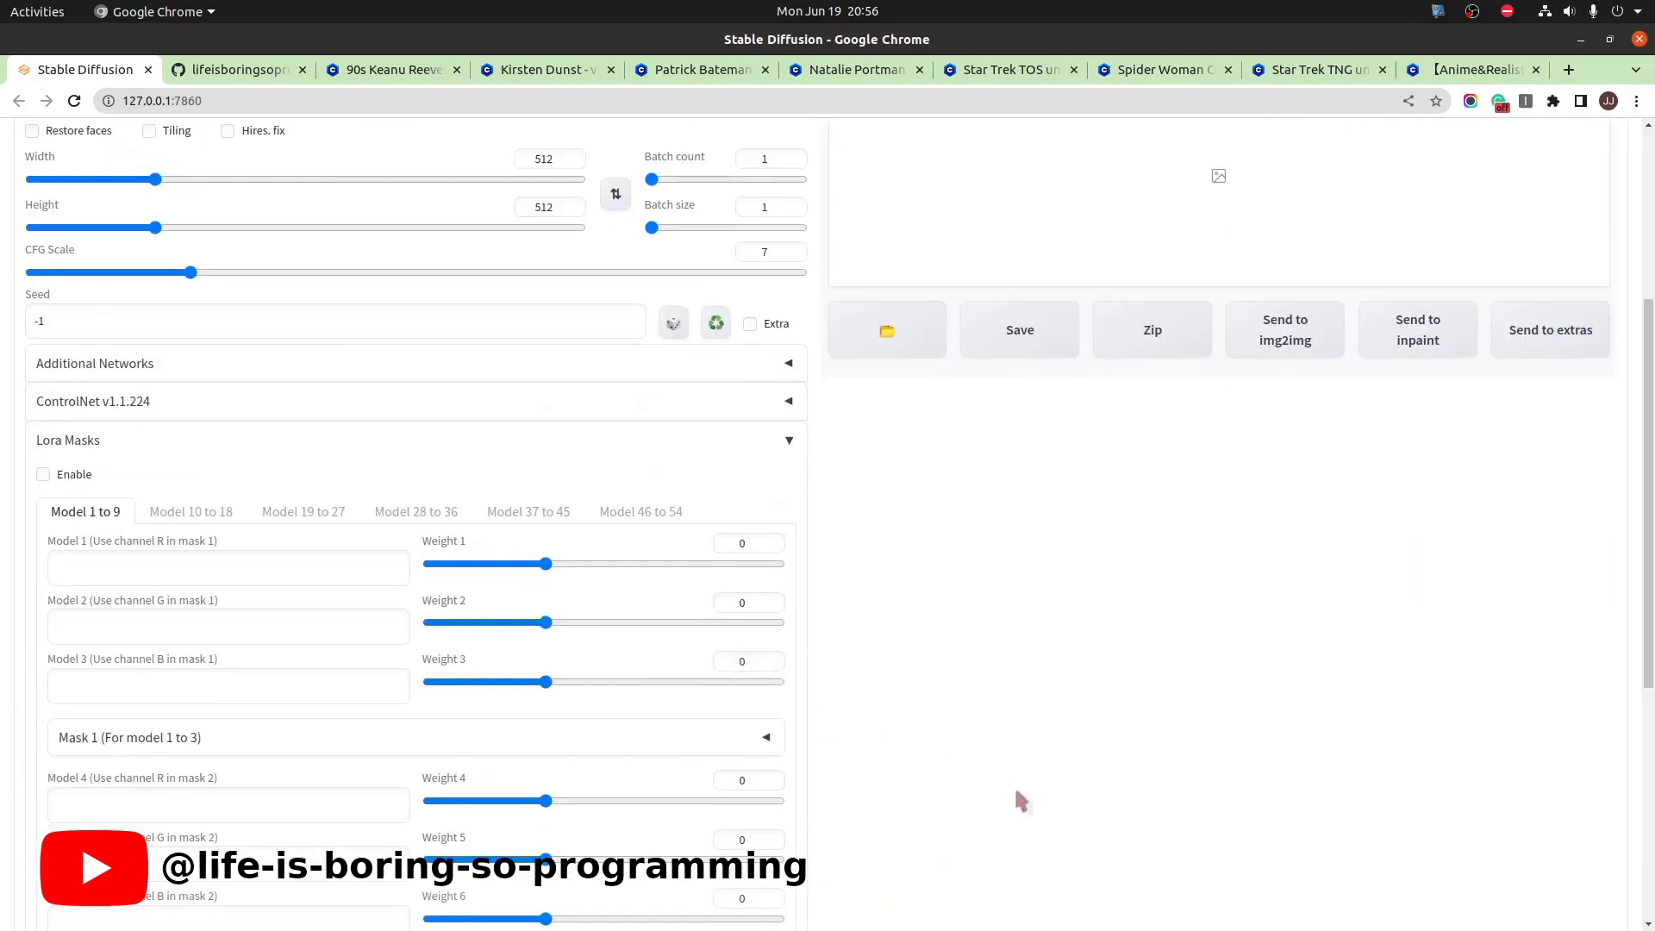
pyautogui.click(190, 512)
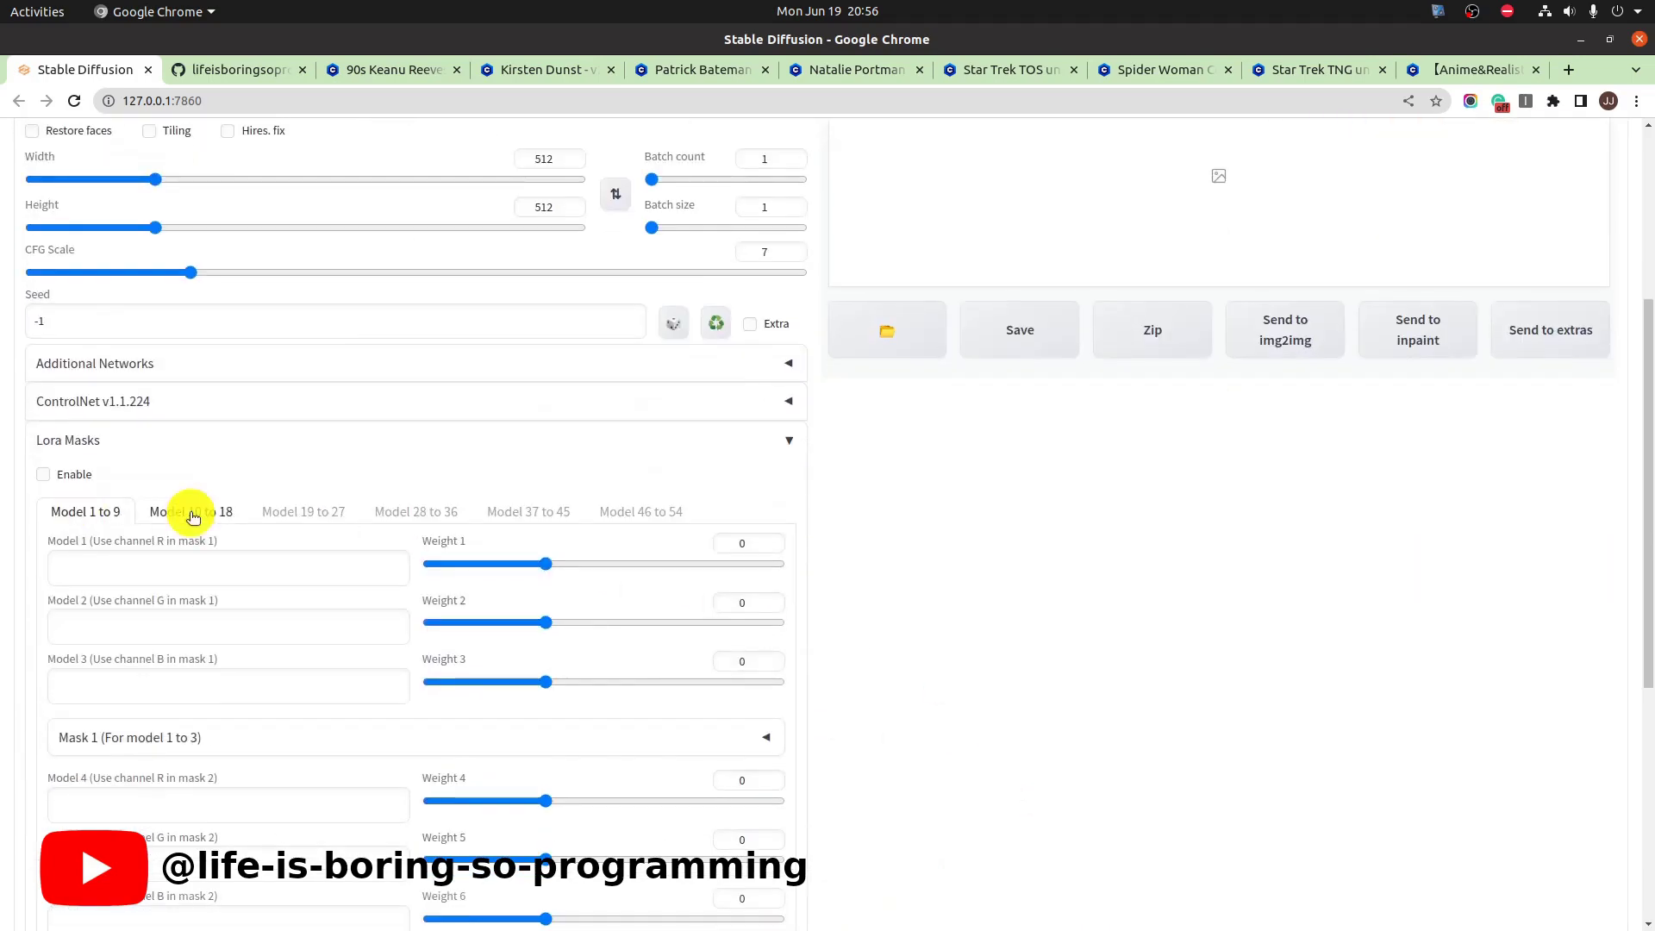
pyautogui.click(300, 515)
pyautogui.click(416, 515)
pyautogui.click(560, 515)
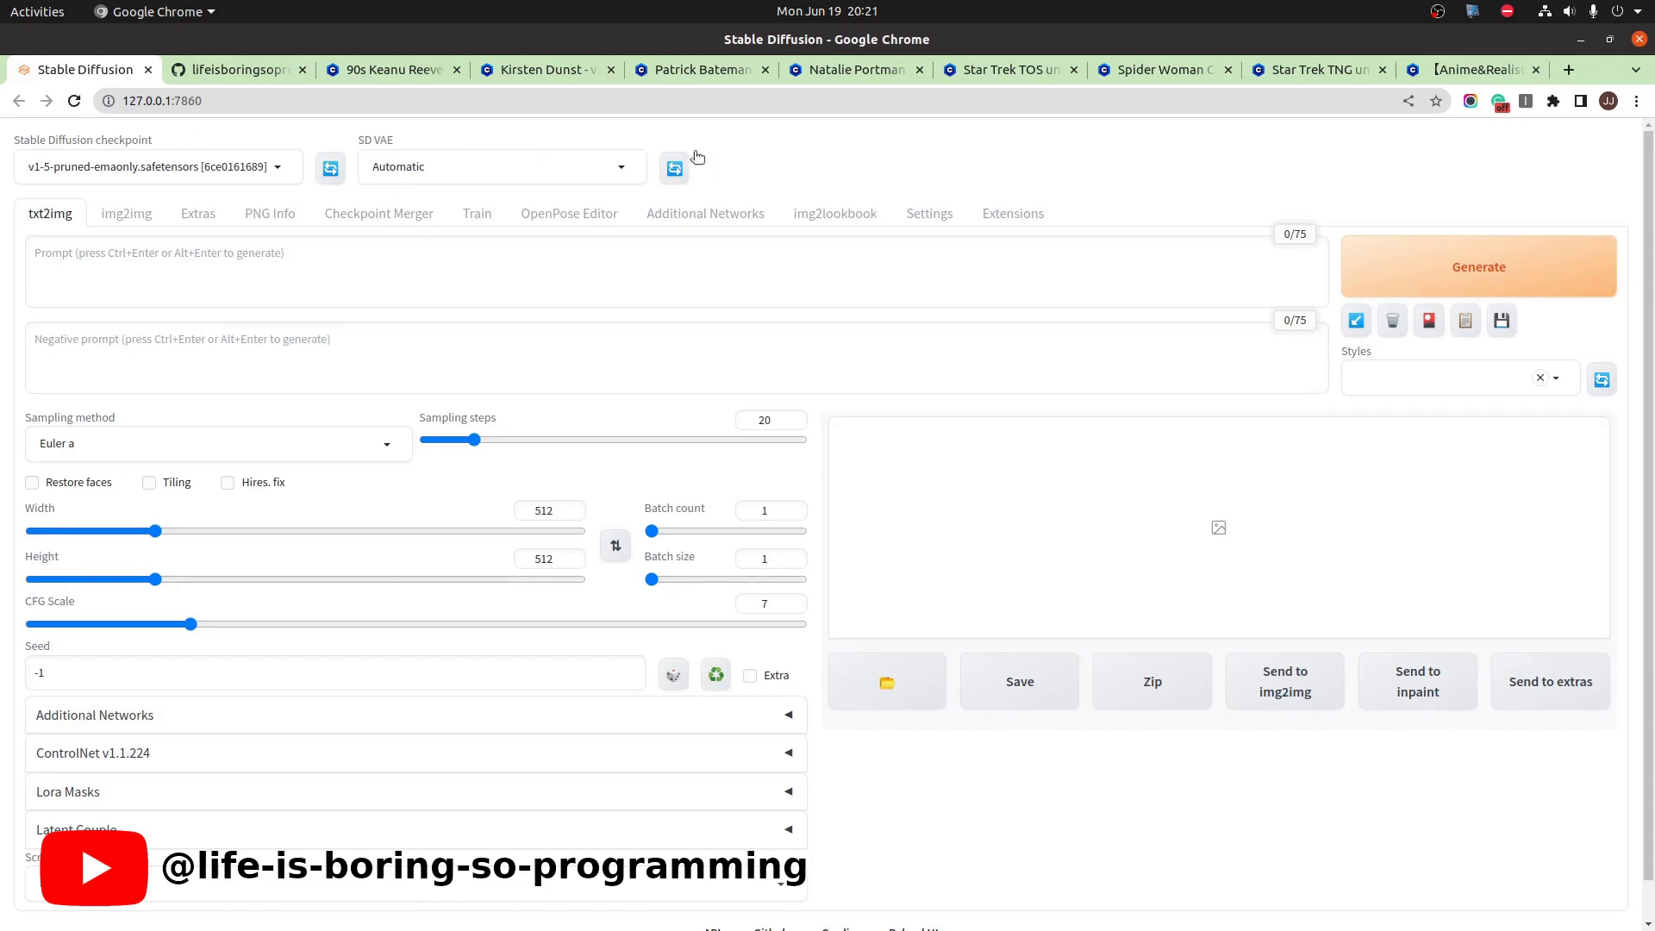
# Review the Civitai character LoRA pages for 90s Keanu Reeves, Kirsten Dunst, Patrick Bateman and Natalie Portman.
pyautogui.click(384, 69)
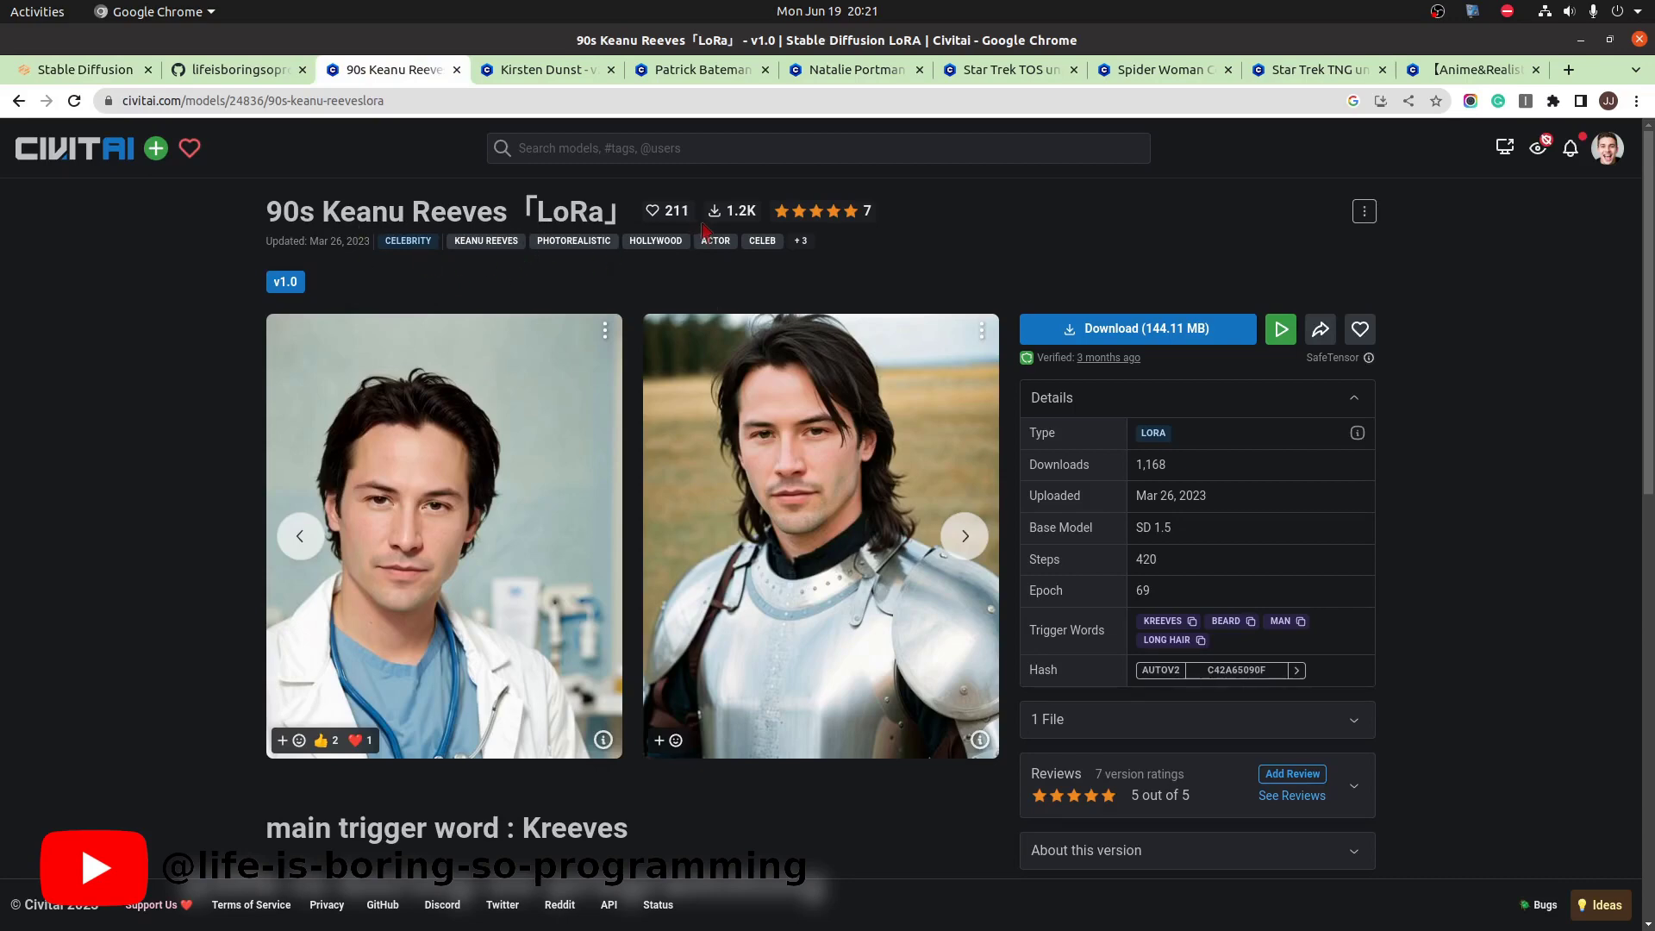
pyautogui.click(546, 69)
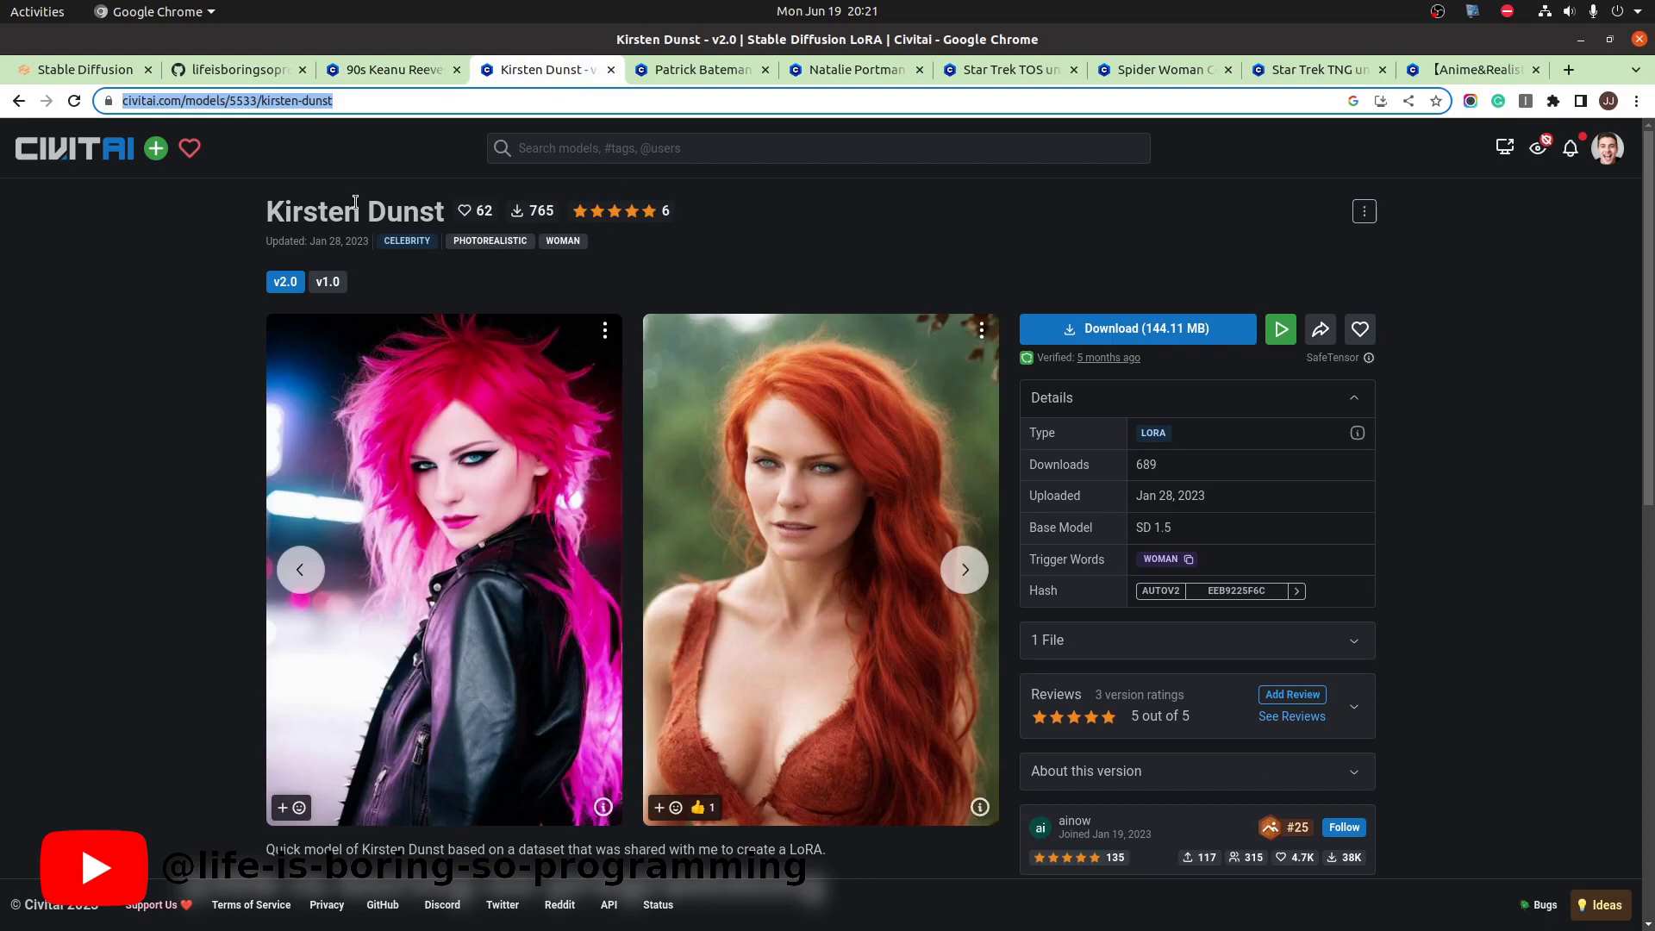
pyautogui.click(701, 69)
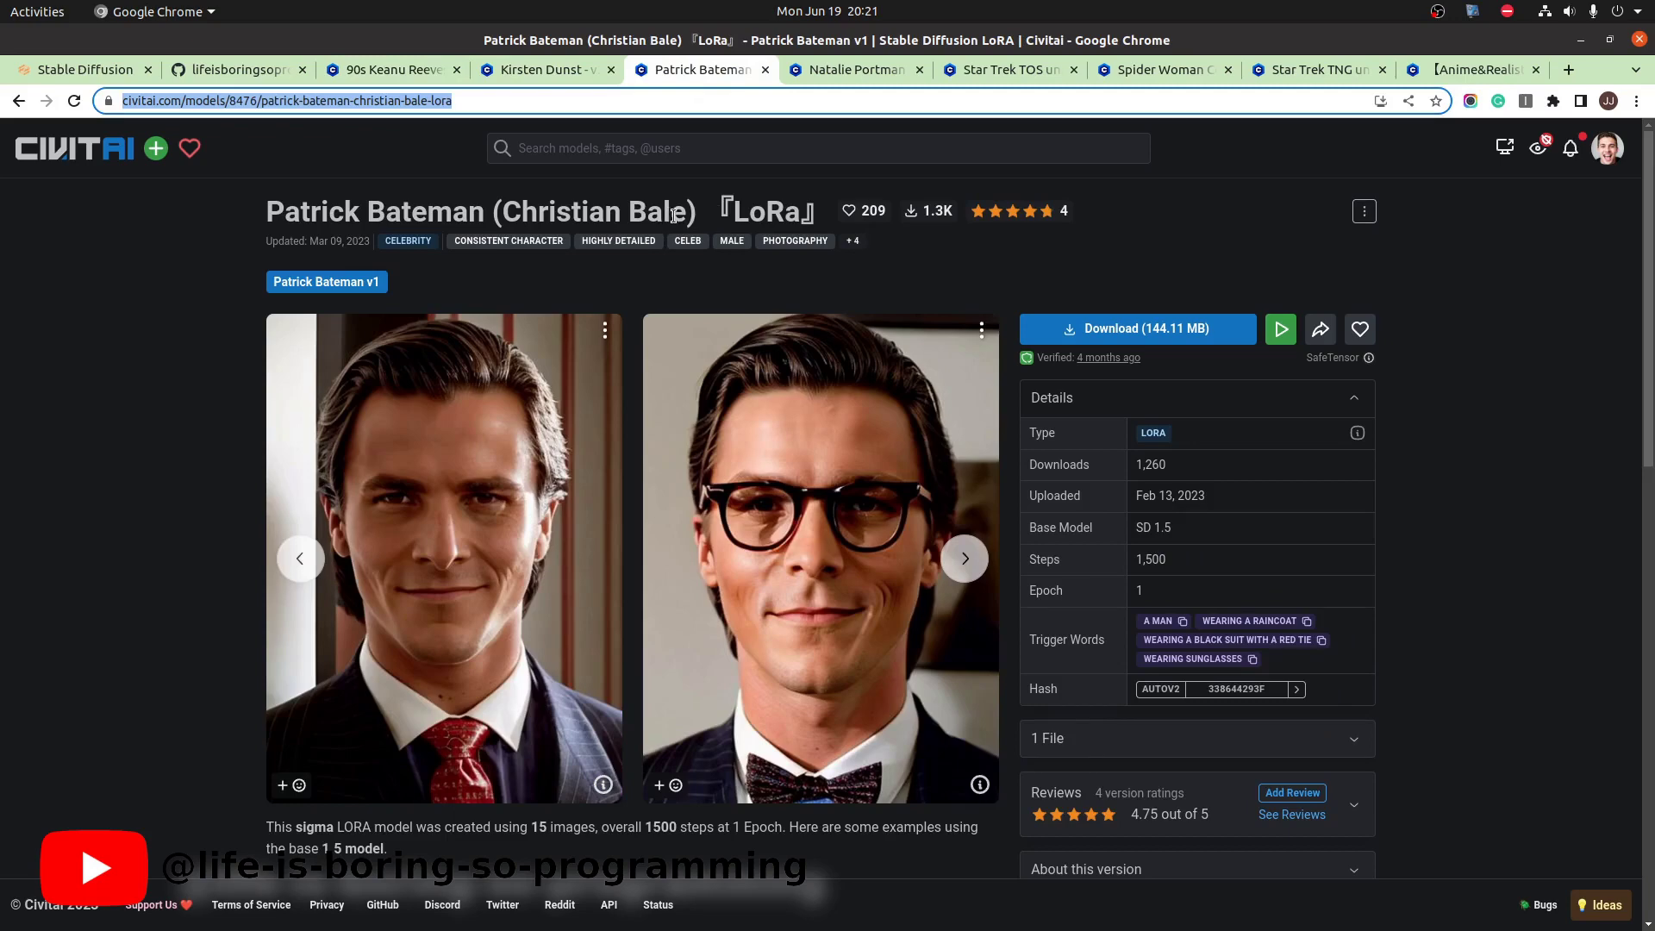
pyautogui.click(851, 75)
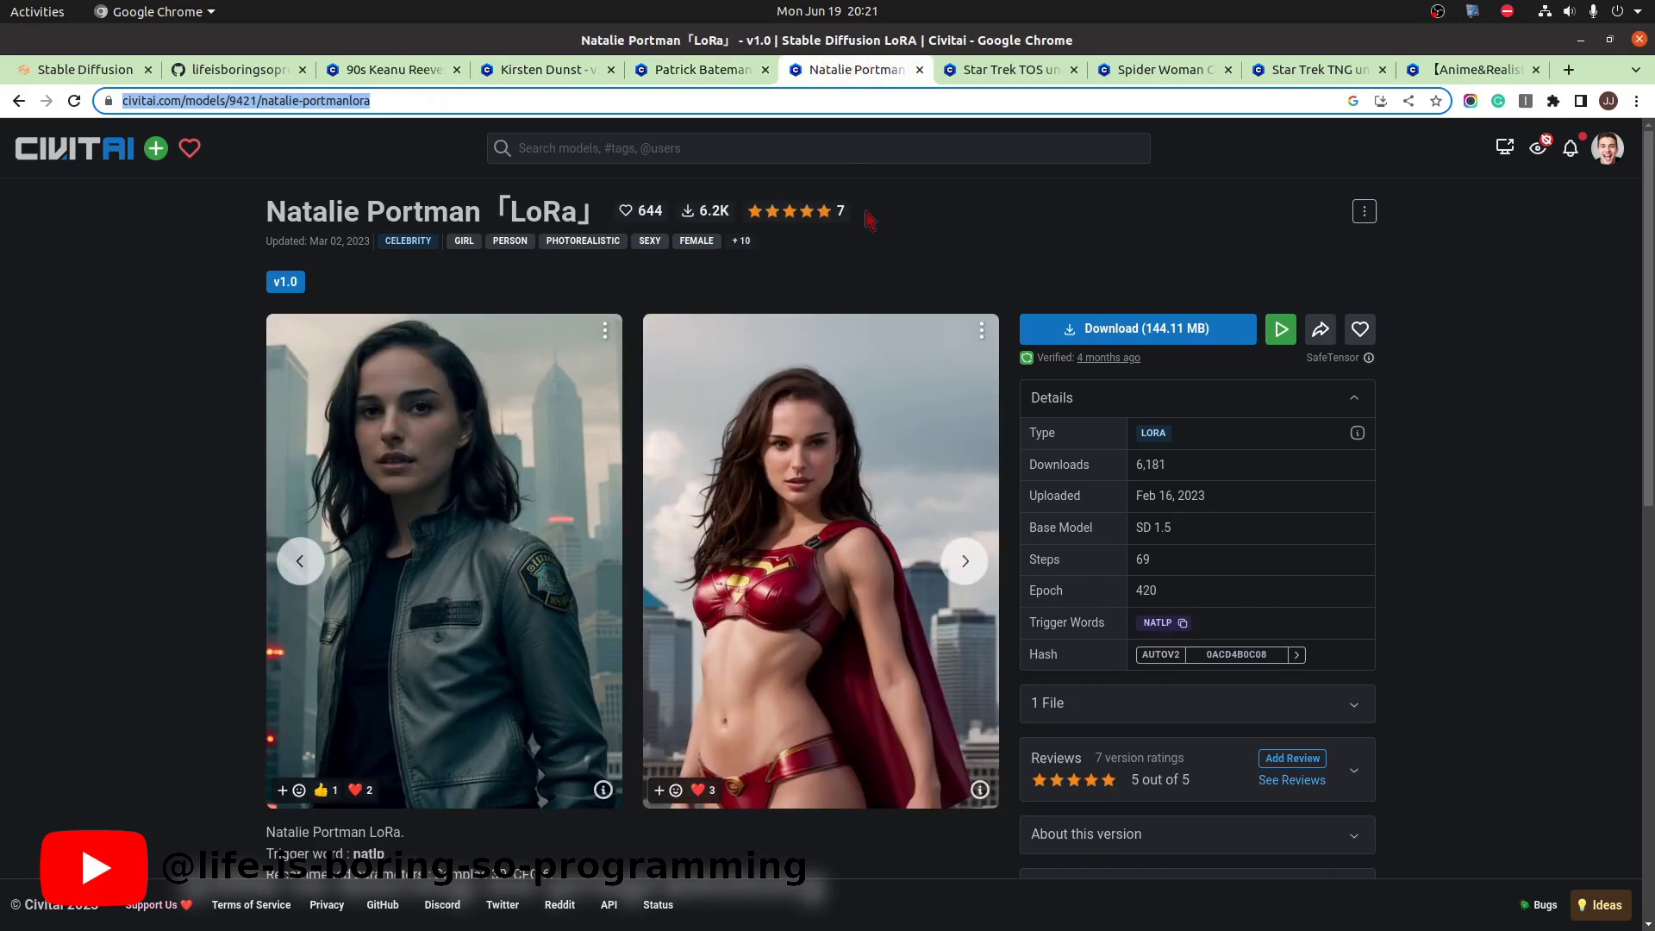
# Review the Civitai clothing LoRA pages for Star Trek TOS uniforms, Spider Woman Cosplay Outfit, Star Trek TNG uniforms and Elegant Kimono.
pyautogui.click(1000, 71)
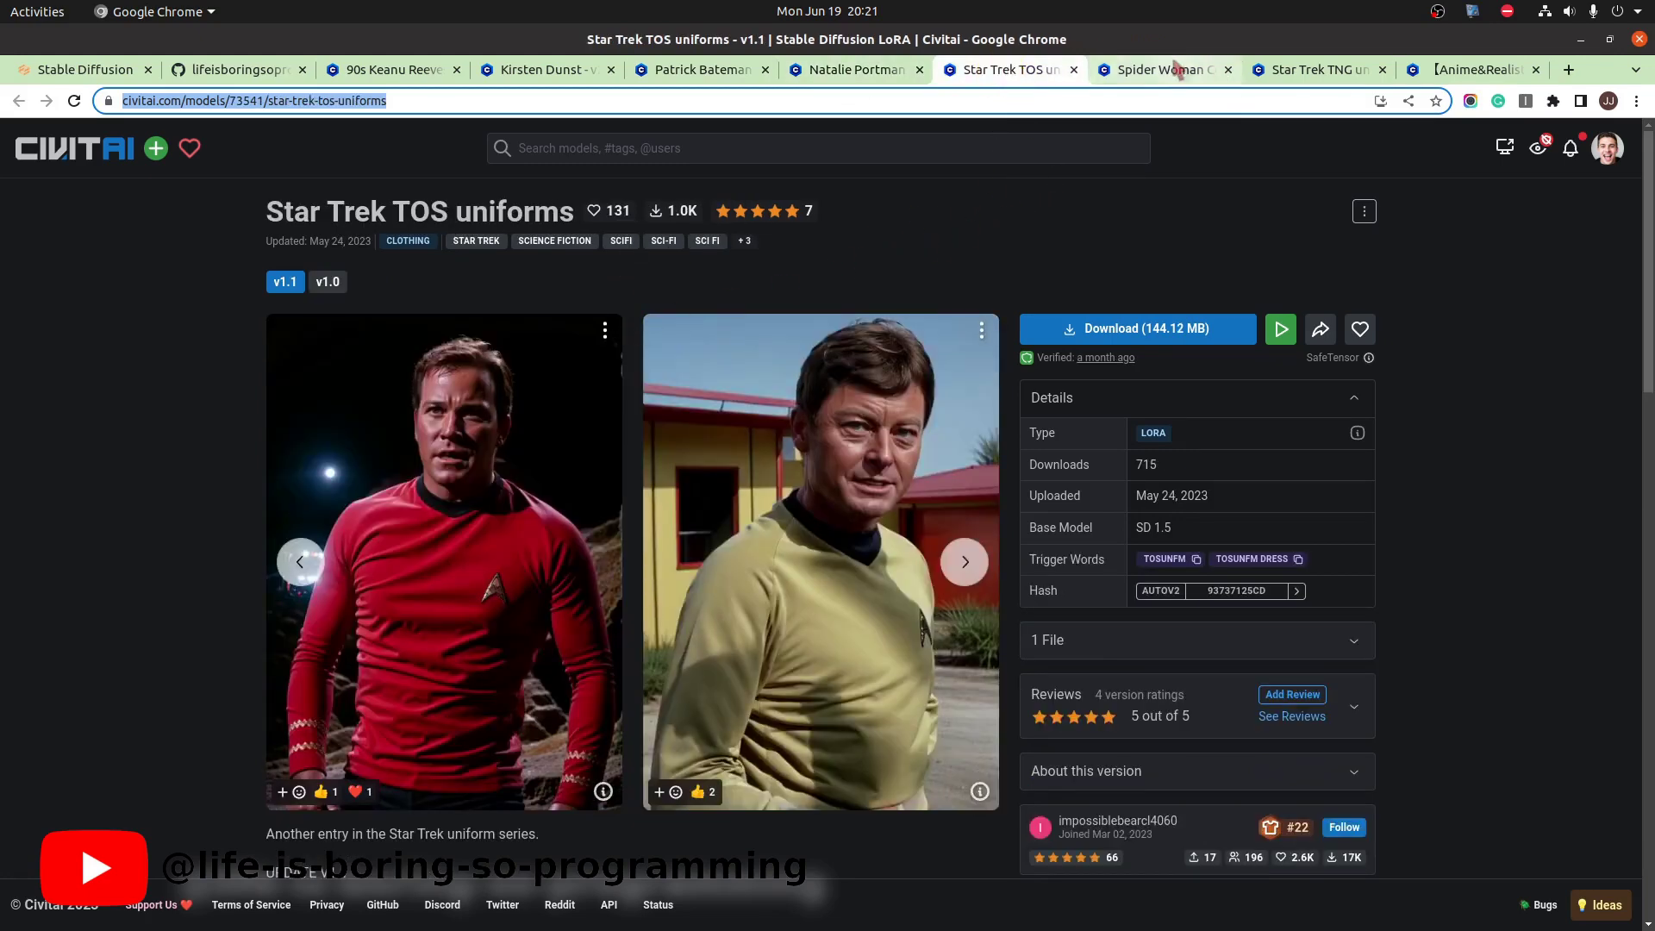
pyautogui.click(1177, 71)
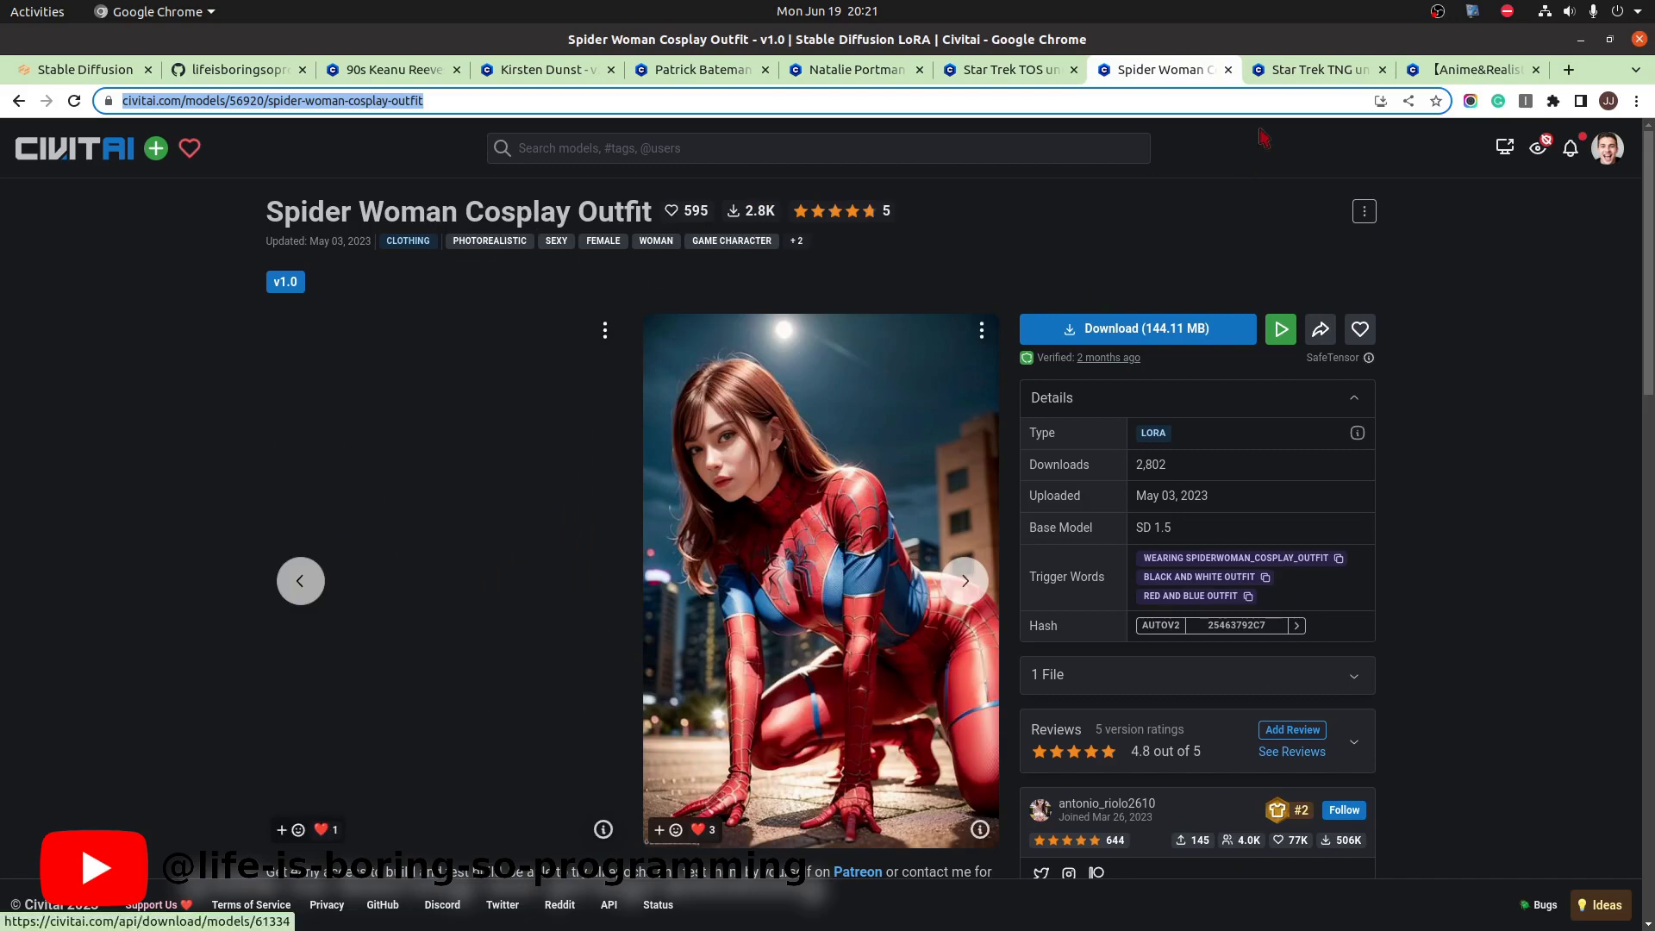
pyautogui.click(1320, 71)
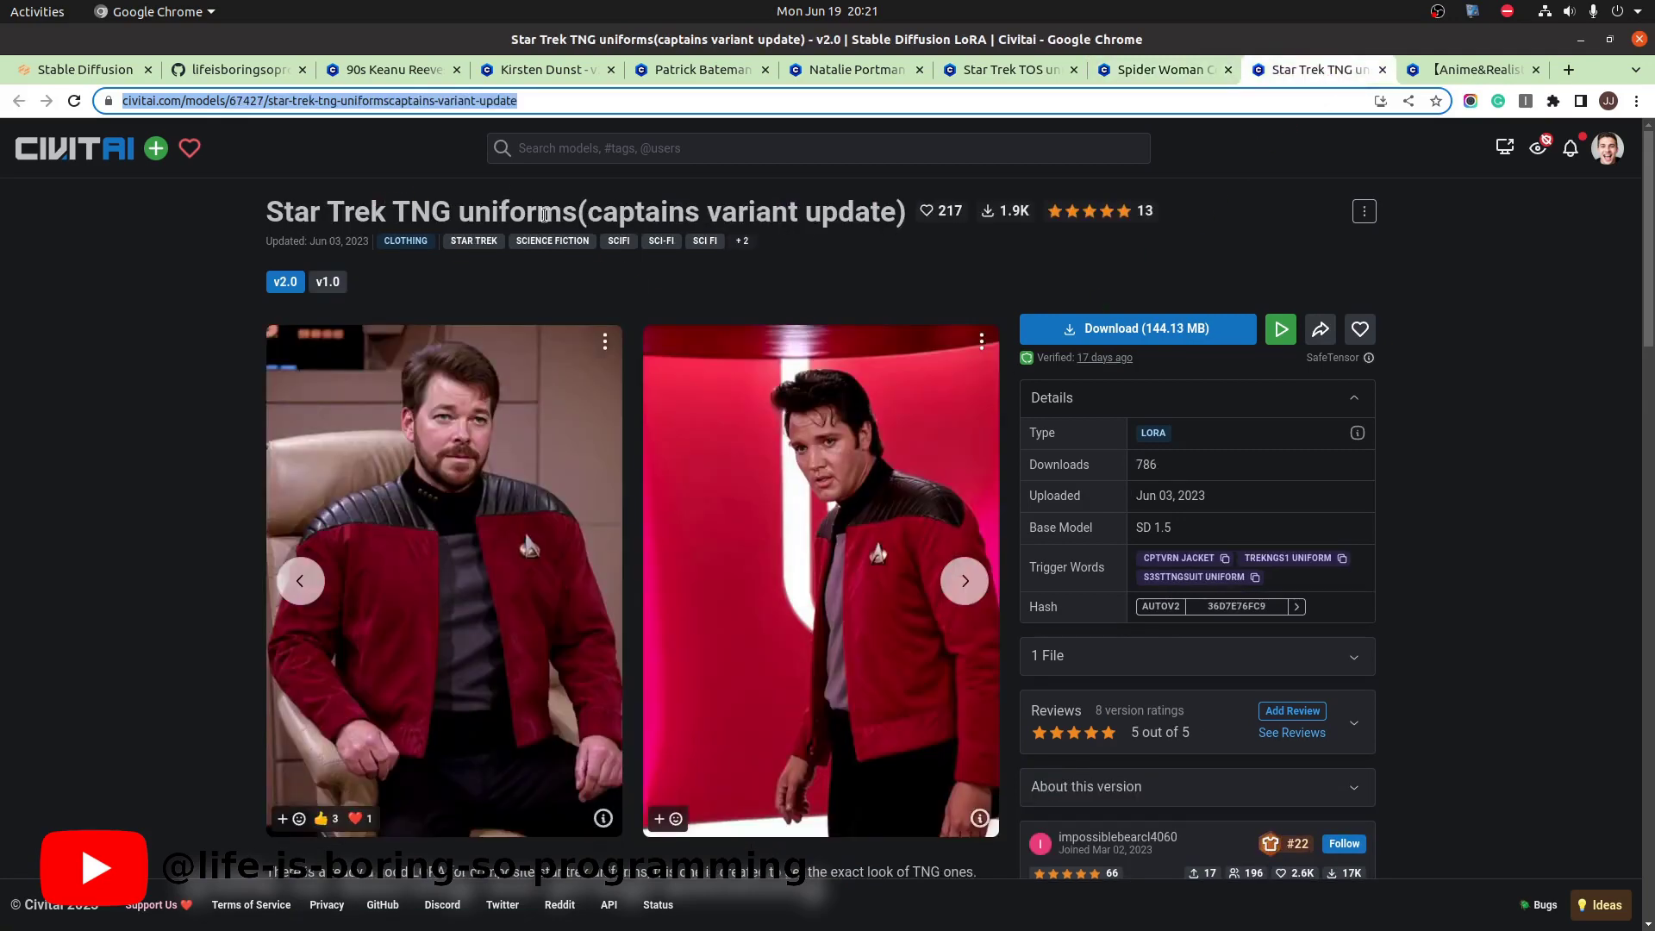
pyautogui.click(1465, 72)
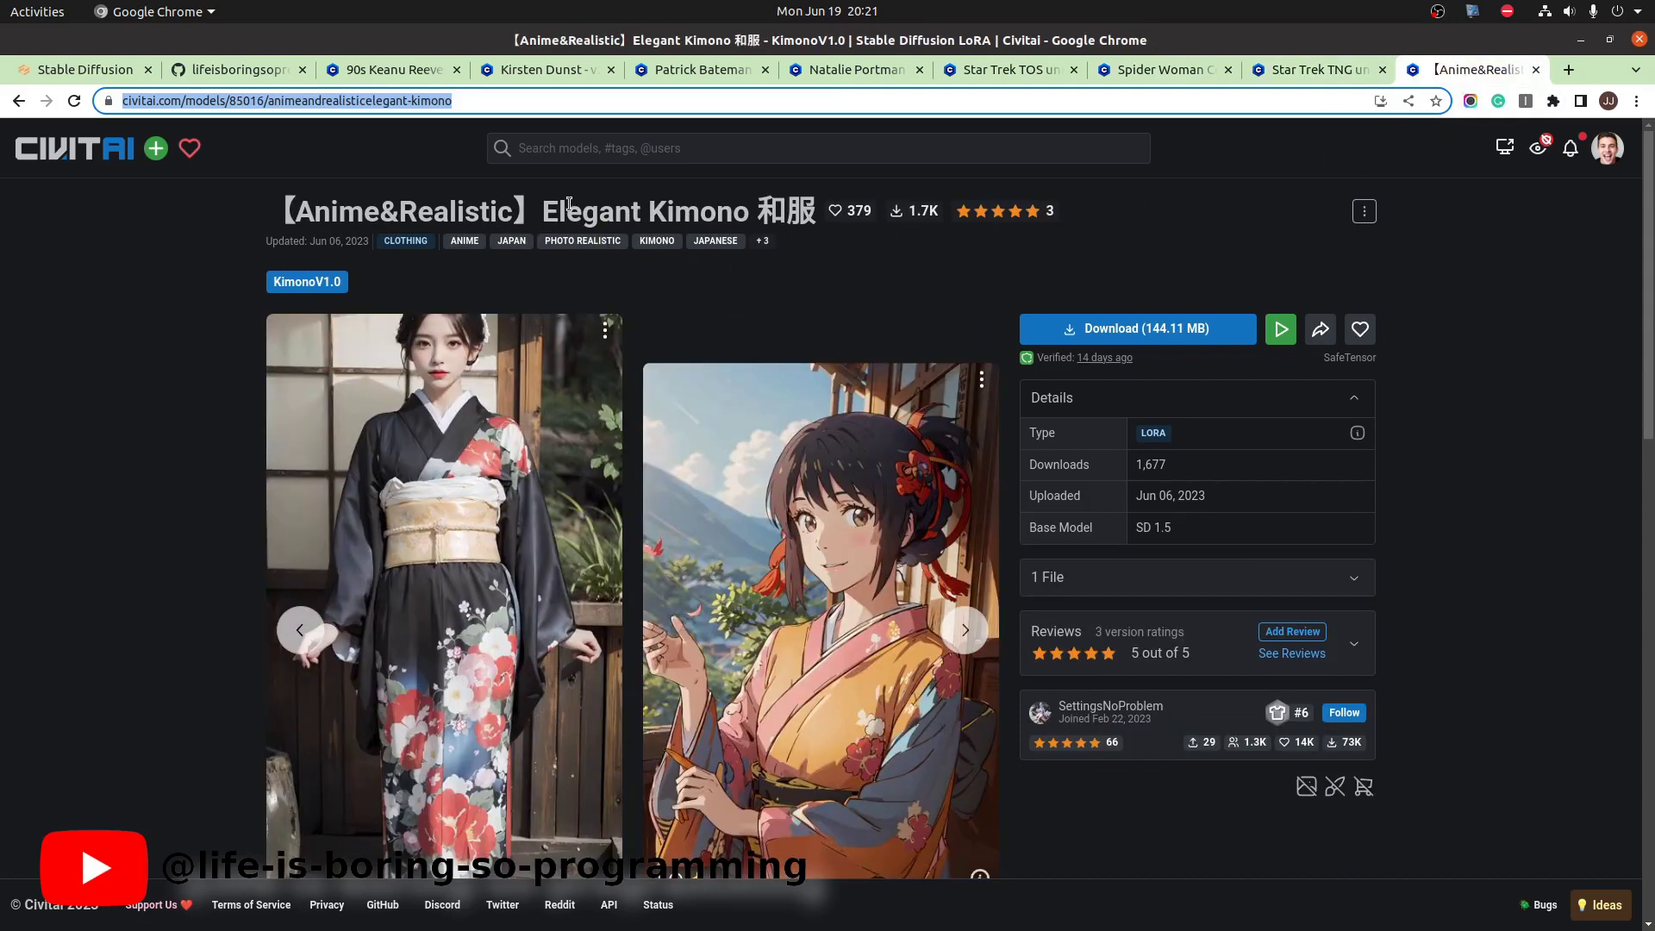
# Fill in the four-person prompt, negative prompt and txt2img parameters: DPM++ SDE Karras, 30 steps, 768 × 512, CFG 9.5, seed 626161260.
pyautogui.click(113, 76)
pyautogui.click(95, 252)
pyautogui.hotkey('ctrl', 'v')
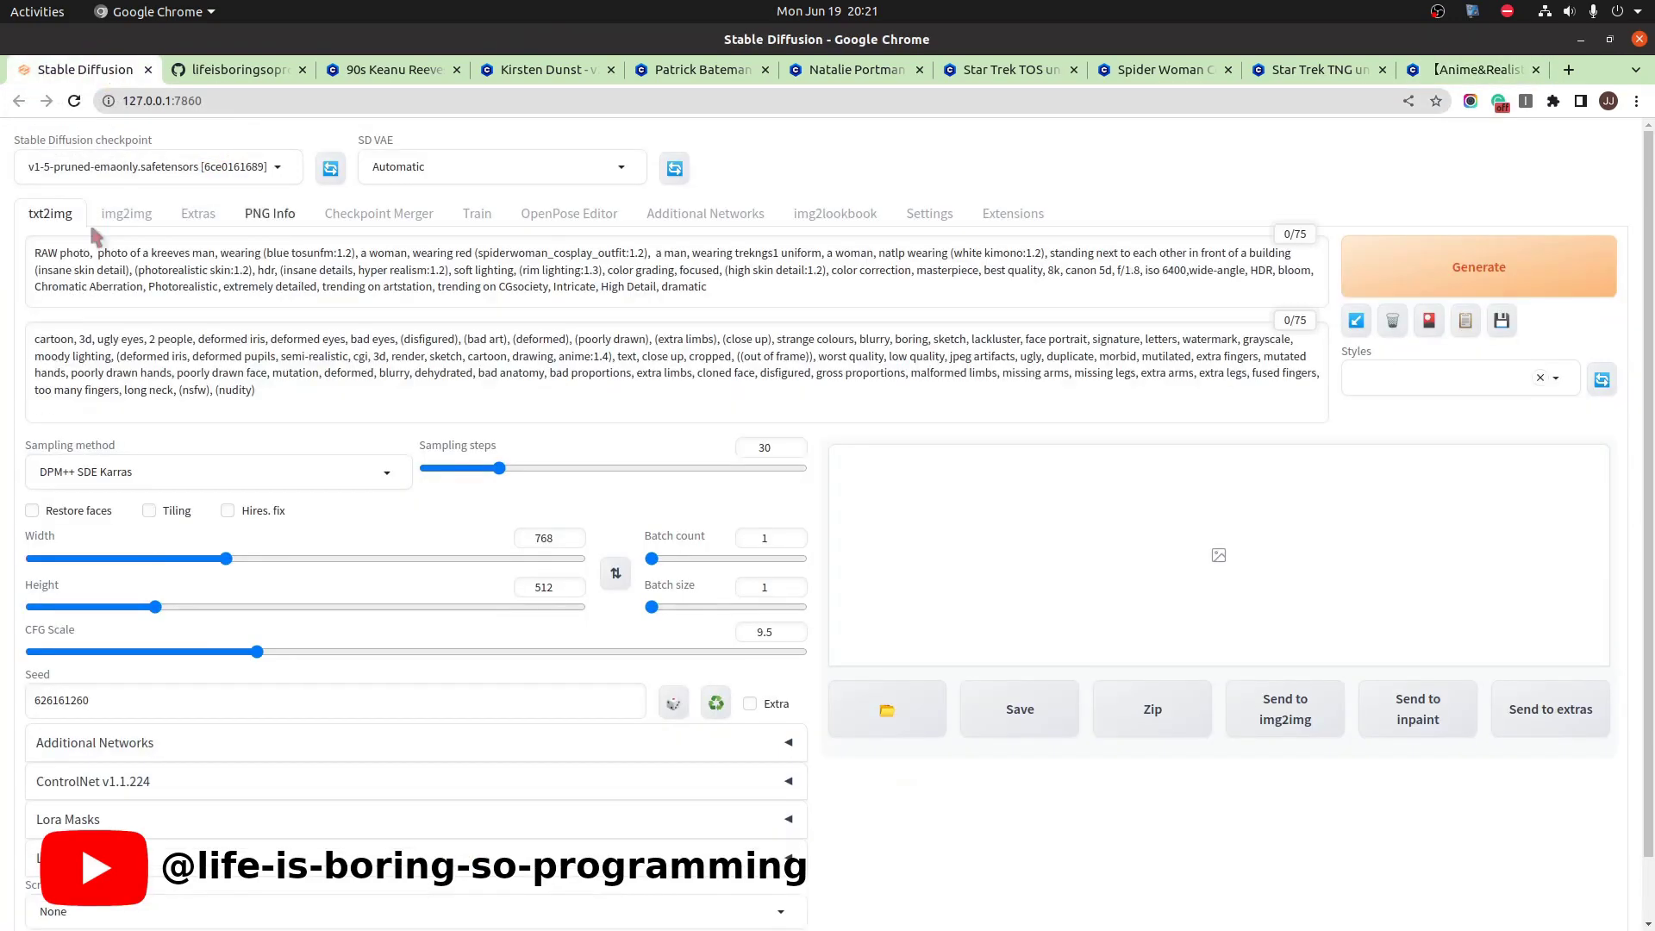
# Examine the prompt's four person descriptions one by one, from the kreeves man to the natlp woman in the white kimono.
pyautogui.moveTo(95, 253); pyautogui.dragTo(360, 252)
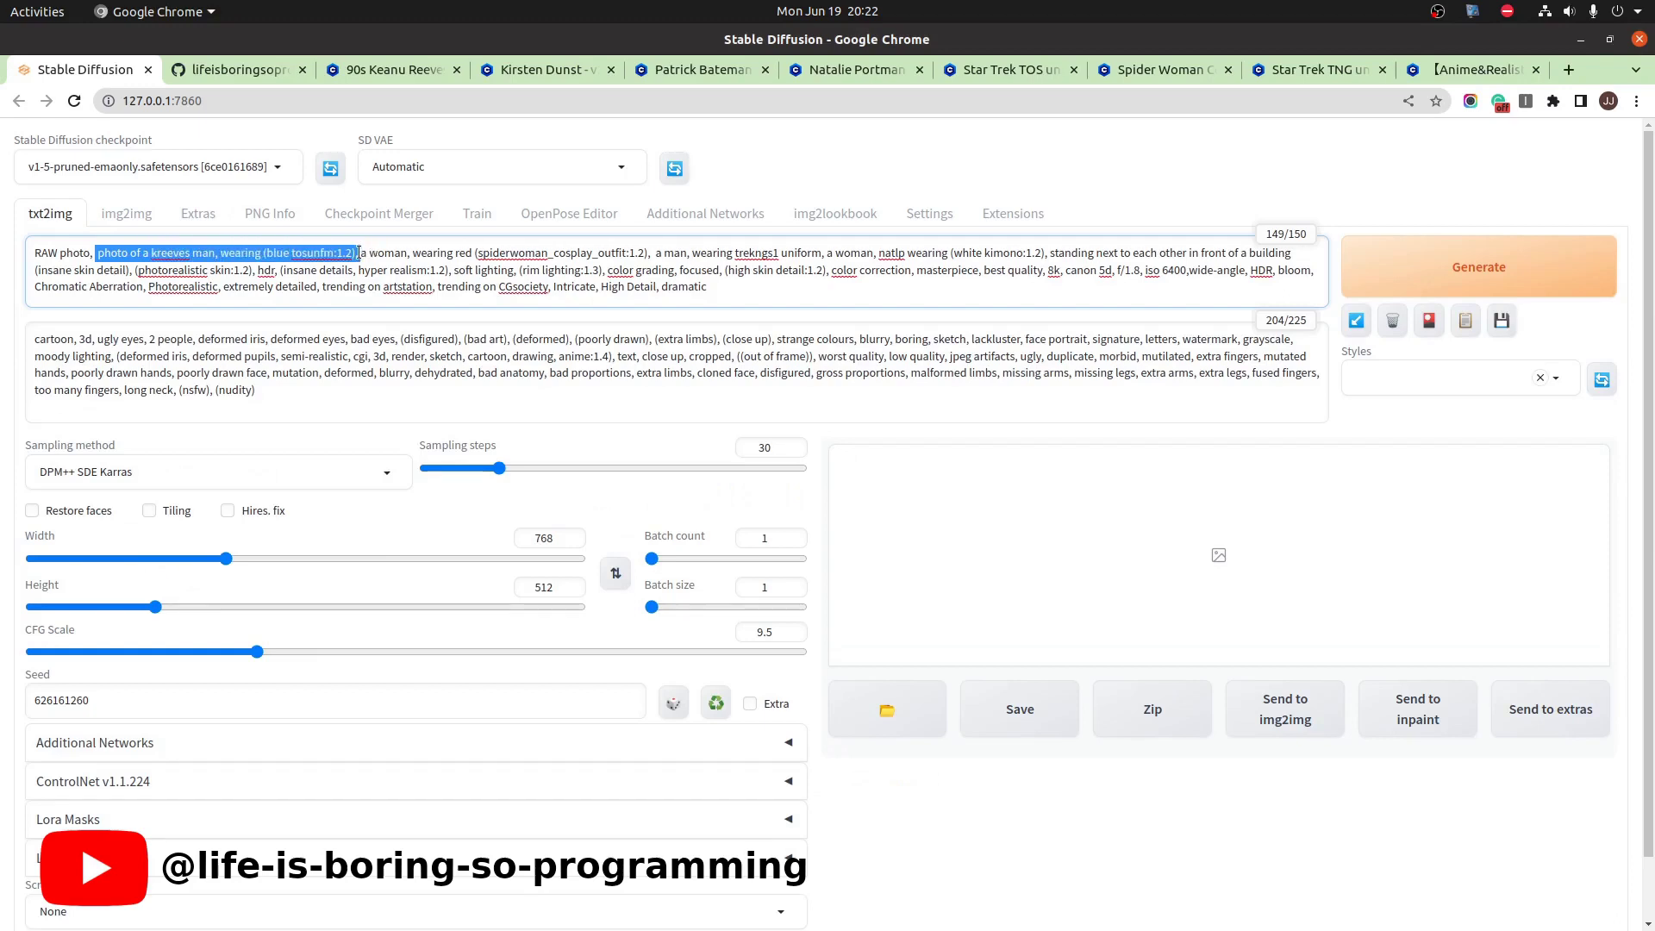
pyautogui.click(425, 253)
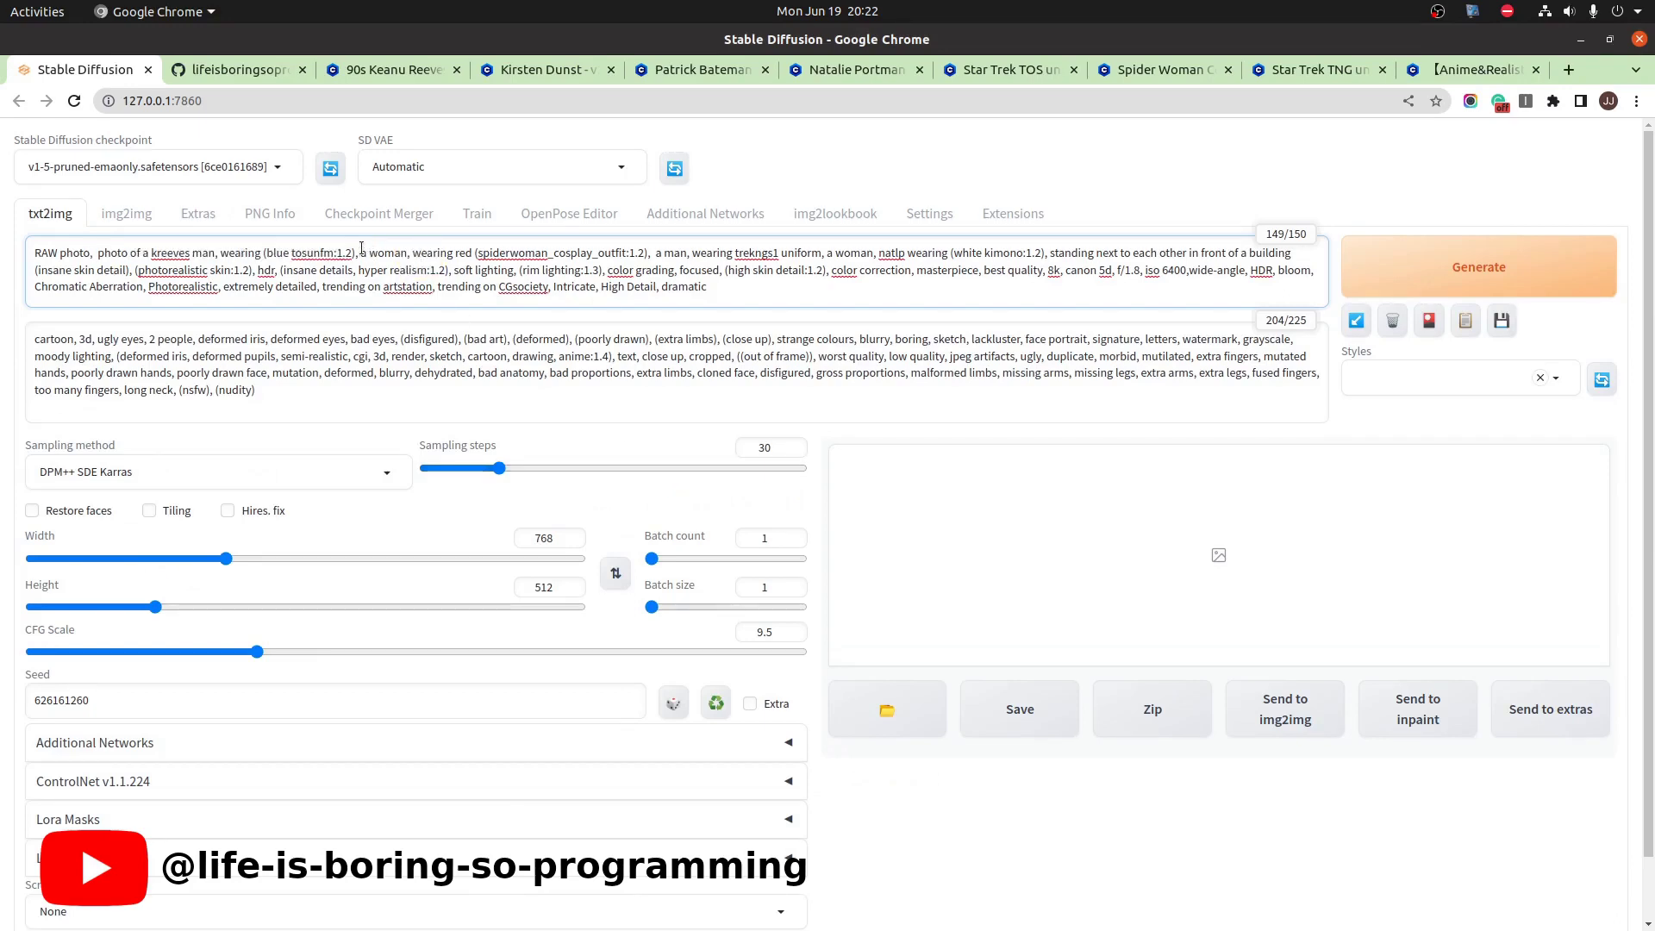
pyautogui.moveTo(360, 253); pyautogui.dragTo(648, 255)
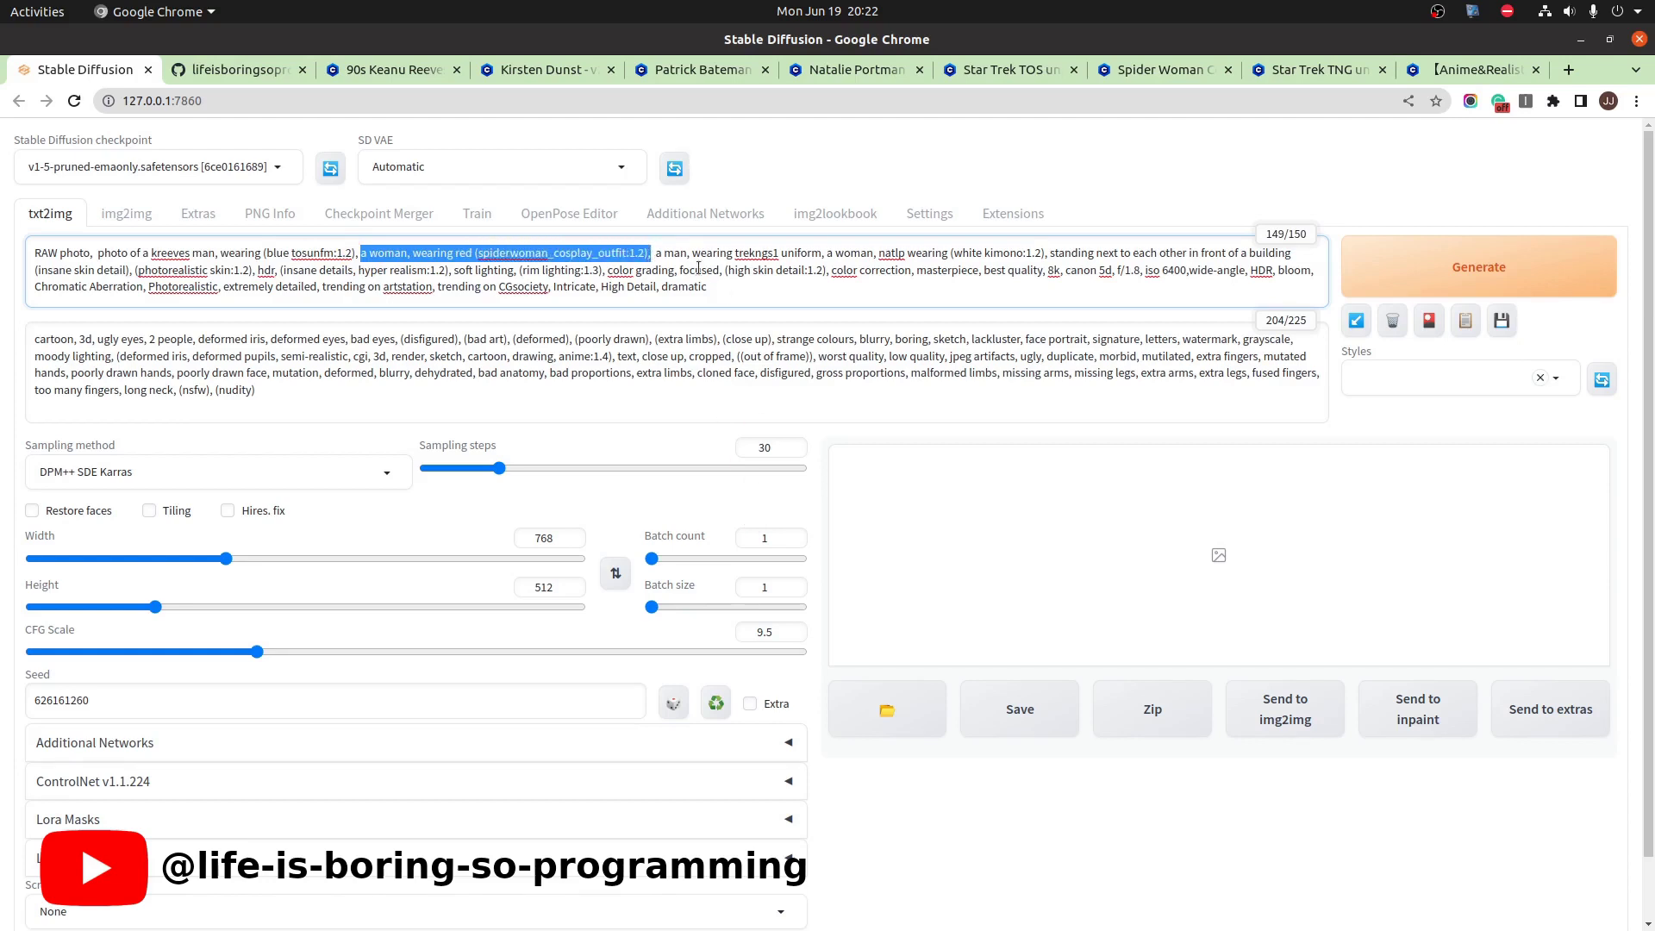
pyautogui.click(657, 254)
pyautogui.moveTo(657, 253); pyautogui.dragTo(819, 255)
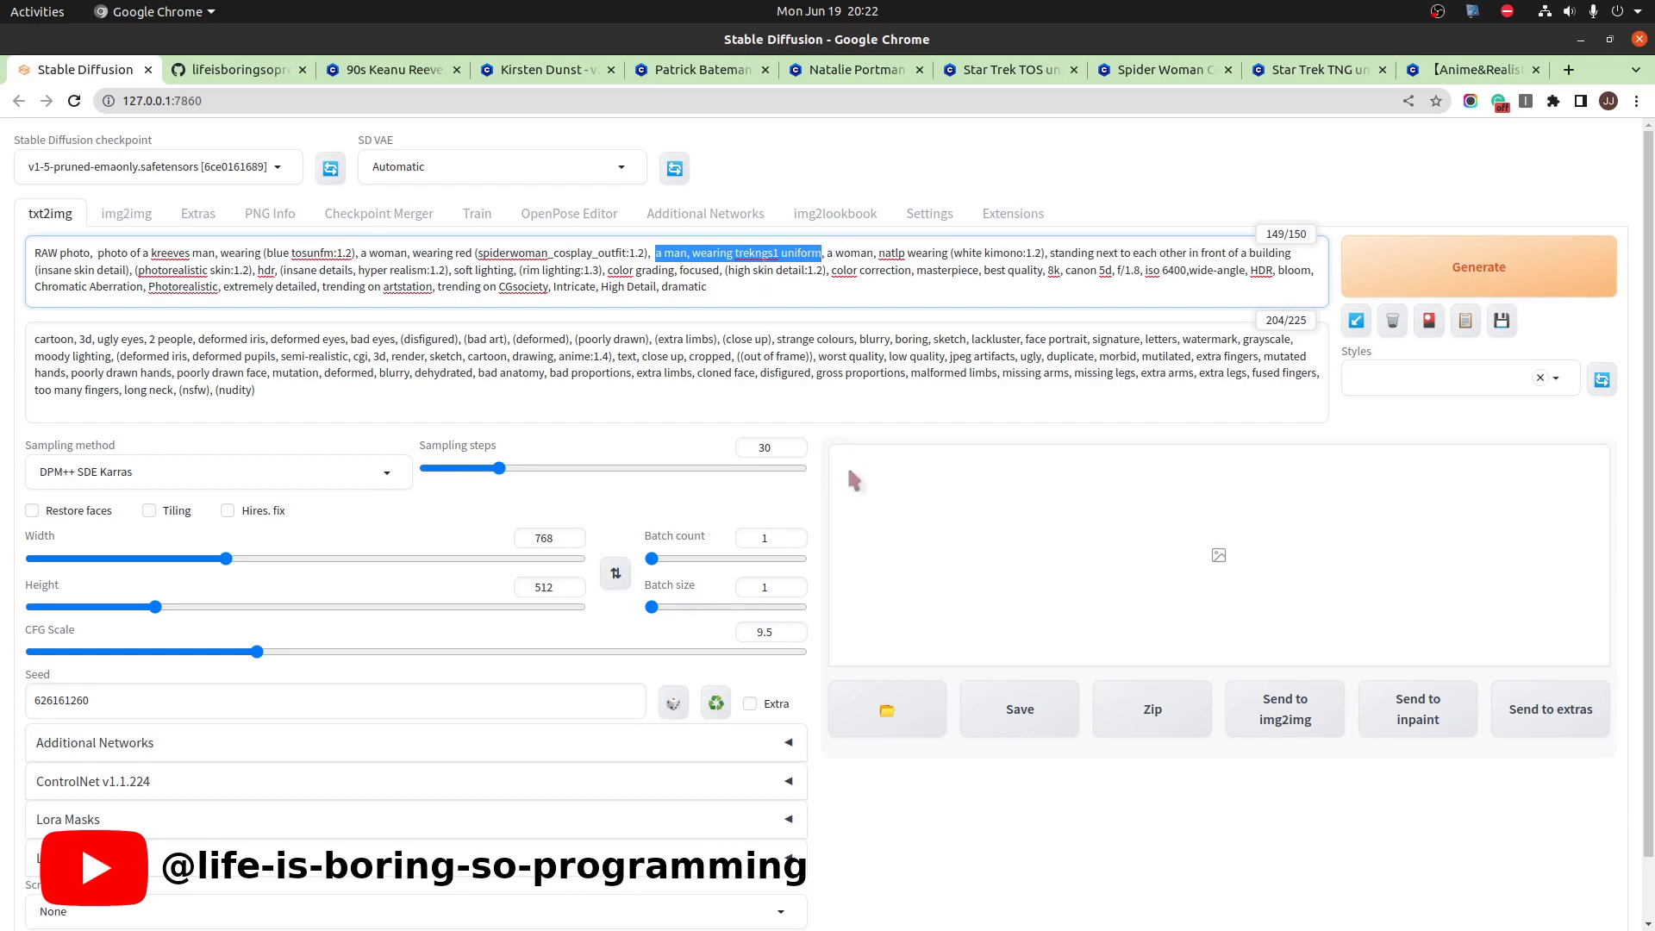
pyautogui.click(857, 273)
pyautogui.moveTo(825, 254); pyautogui.dragTo(1047, 254)
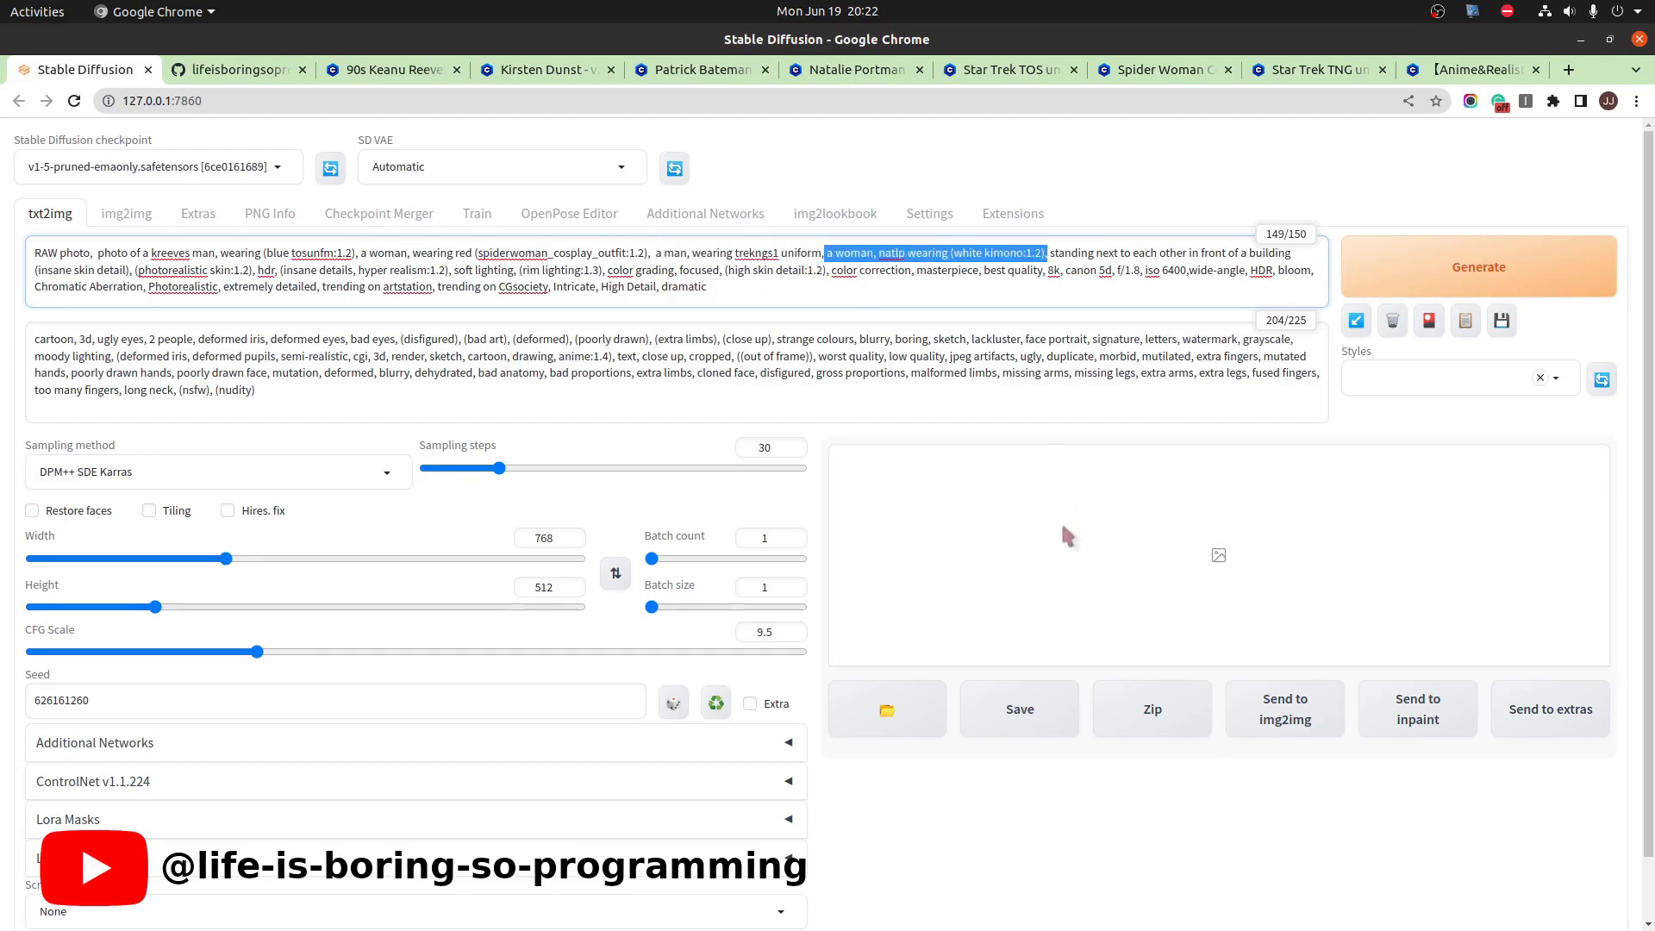
pyautogui.click(1032, 284)
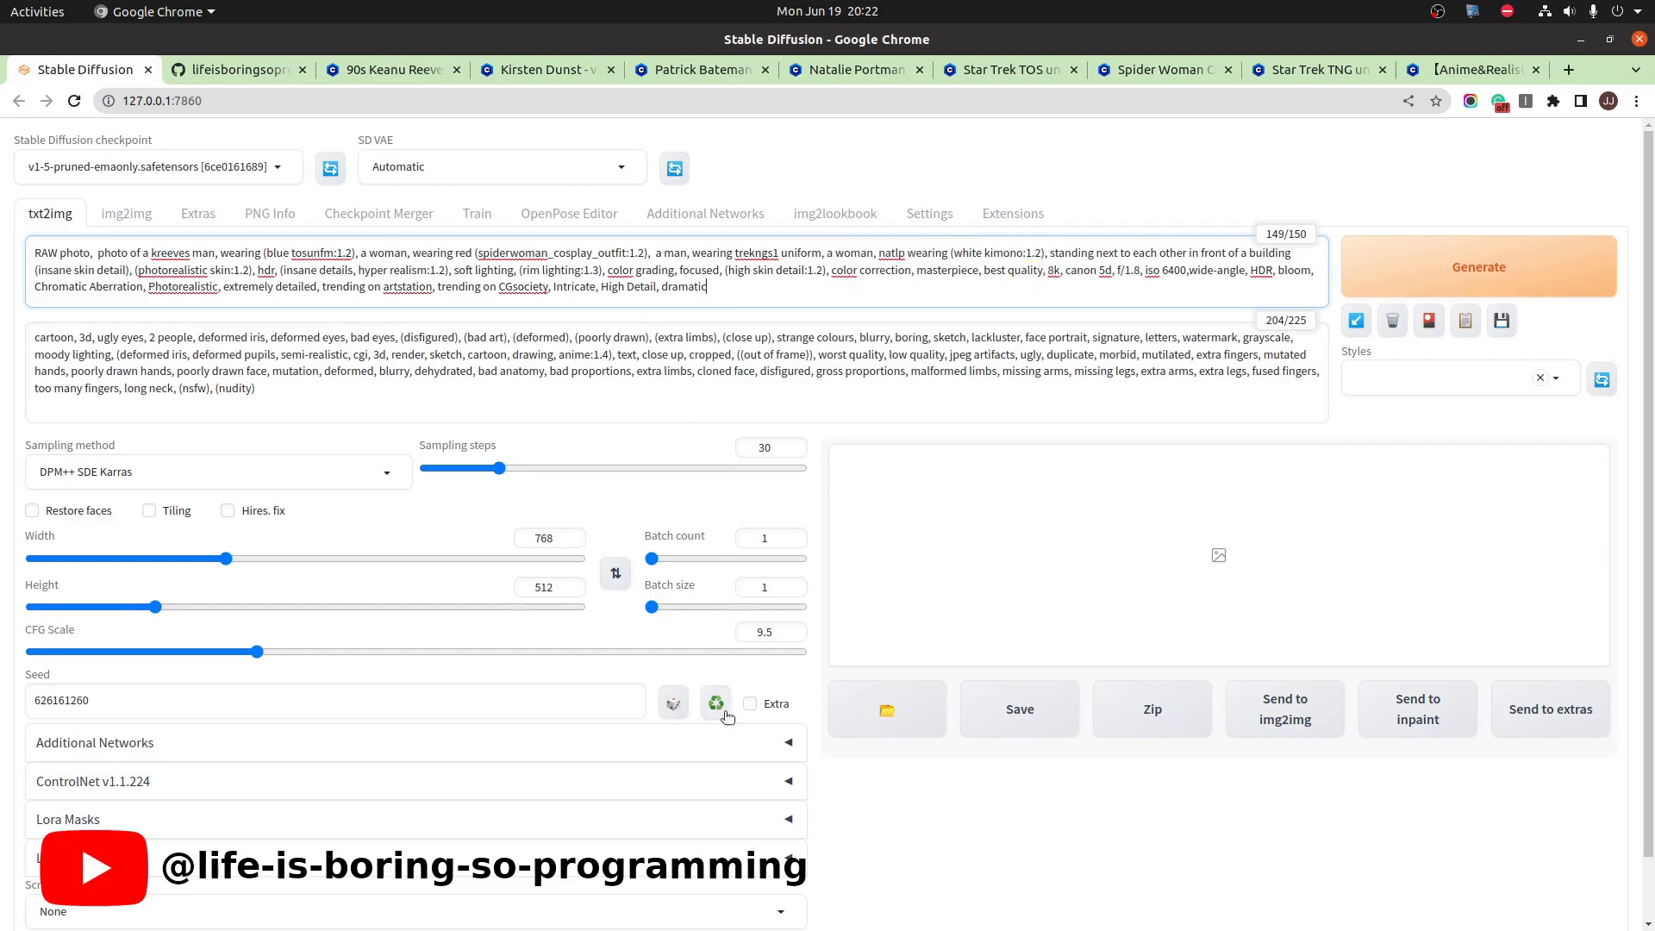
# Load the four-figure pose image into ControlNet Unit 0.
pyautogui.click(784, 781)
pyautogui.scroll(-5, 816, 603)
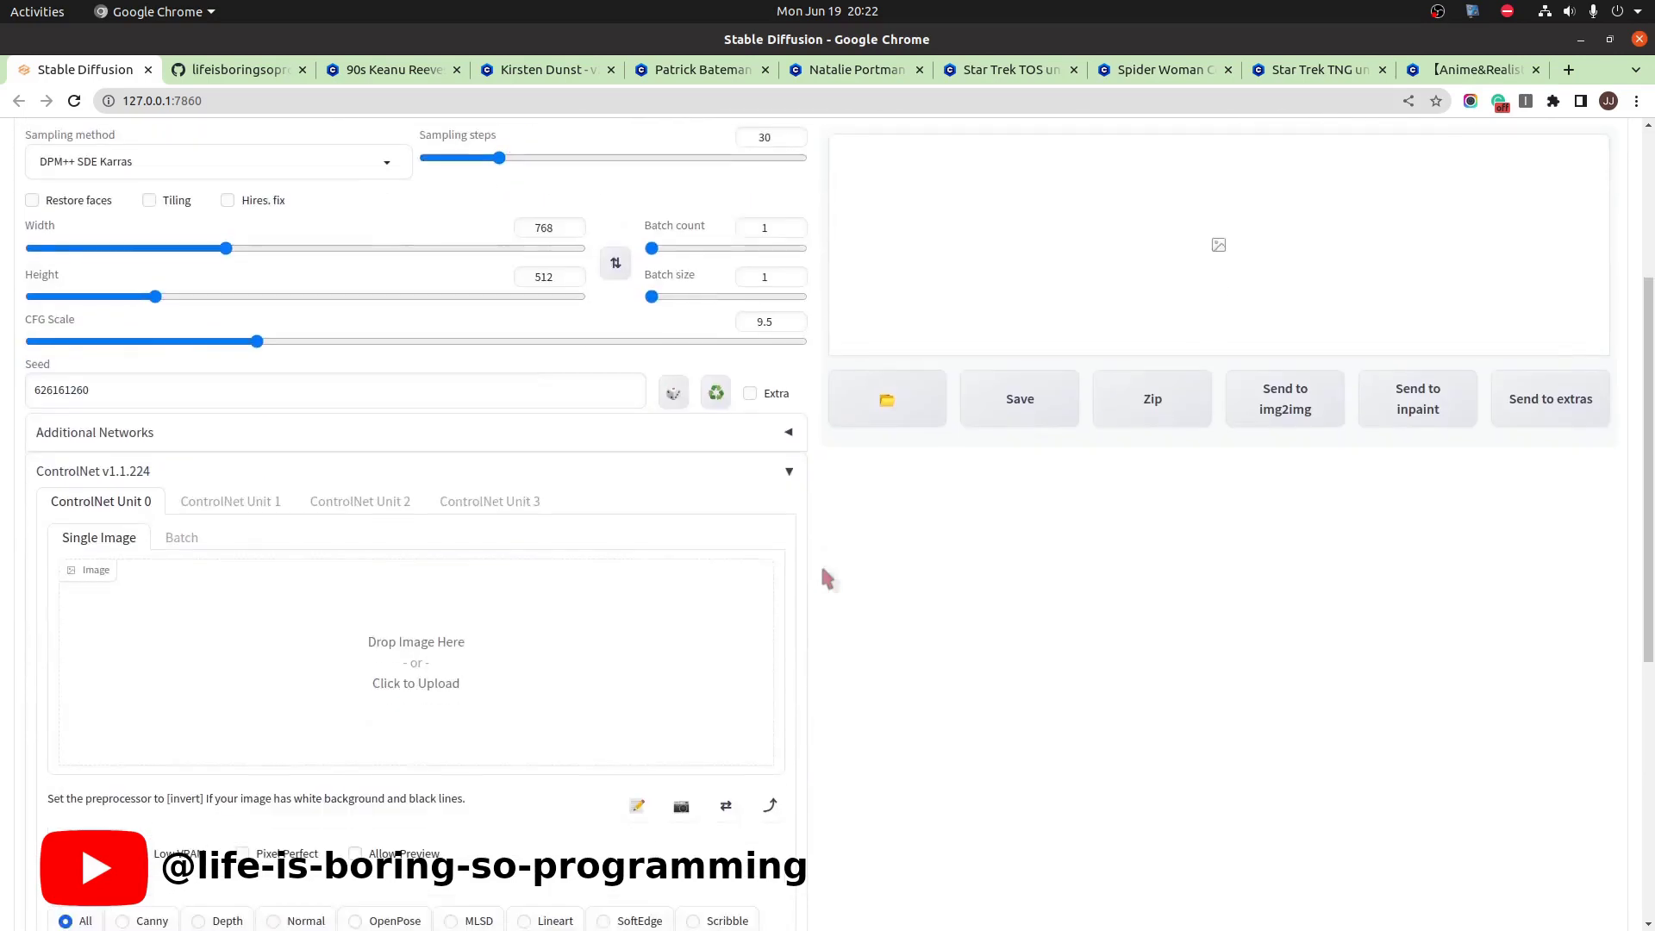
pyautogui.moveTo(436, 658); pyautogui.dragTo(417, 661)
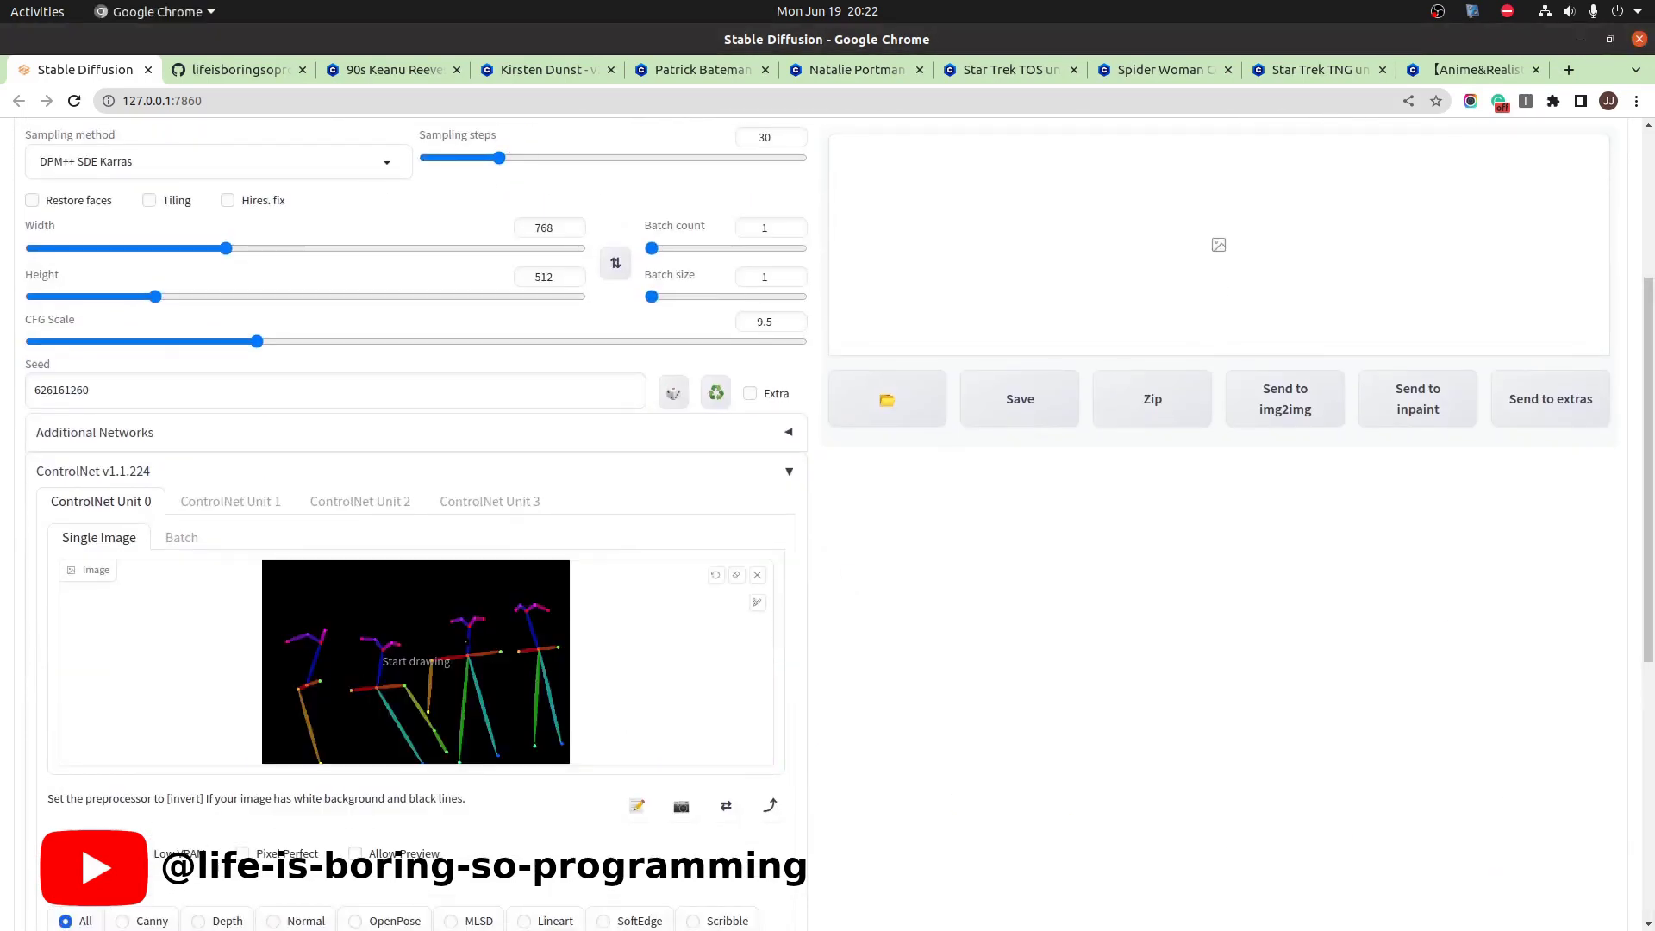
# Enable ControlNet Unit 0 with the OpenPose control type and set its preprocessor to none.
pyautogui.scroll(-2, 456, 672)
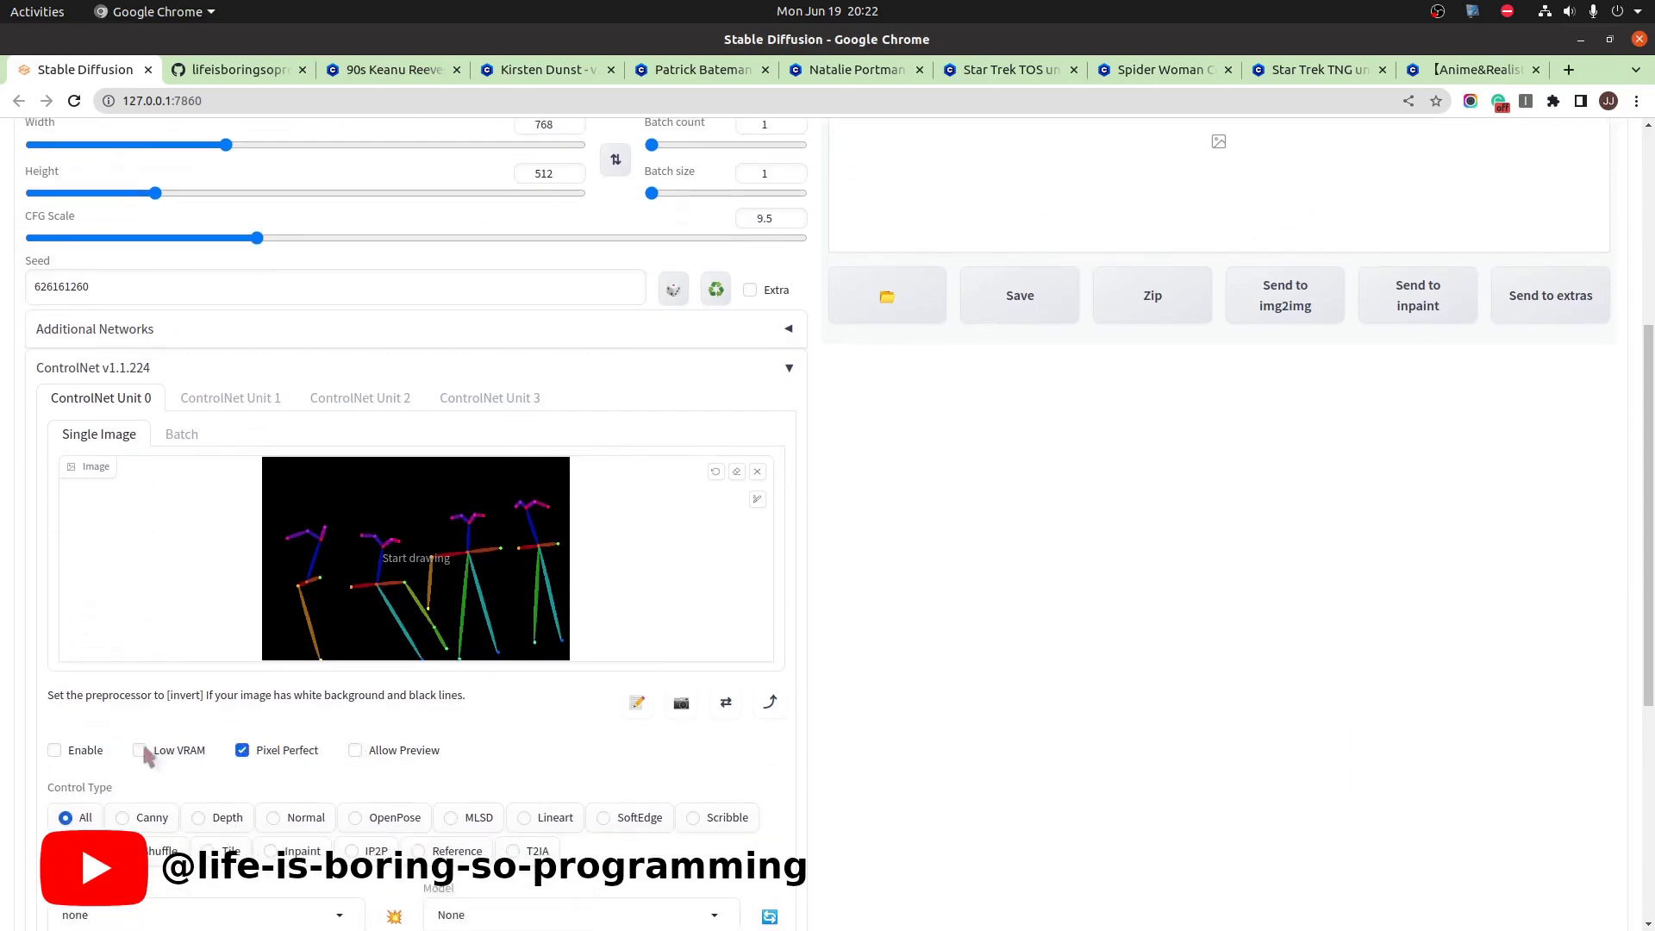
pyautogui.click(86, 751)
pyautogui.click(394, 820)
pyautogui.scroll(-5, 492, 589)
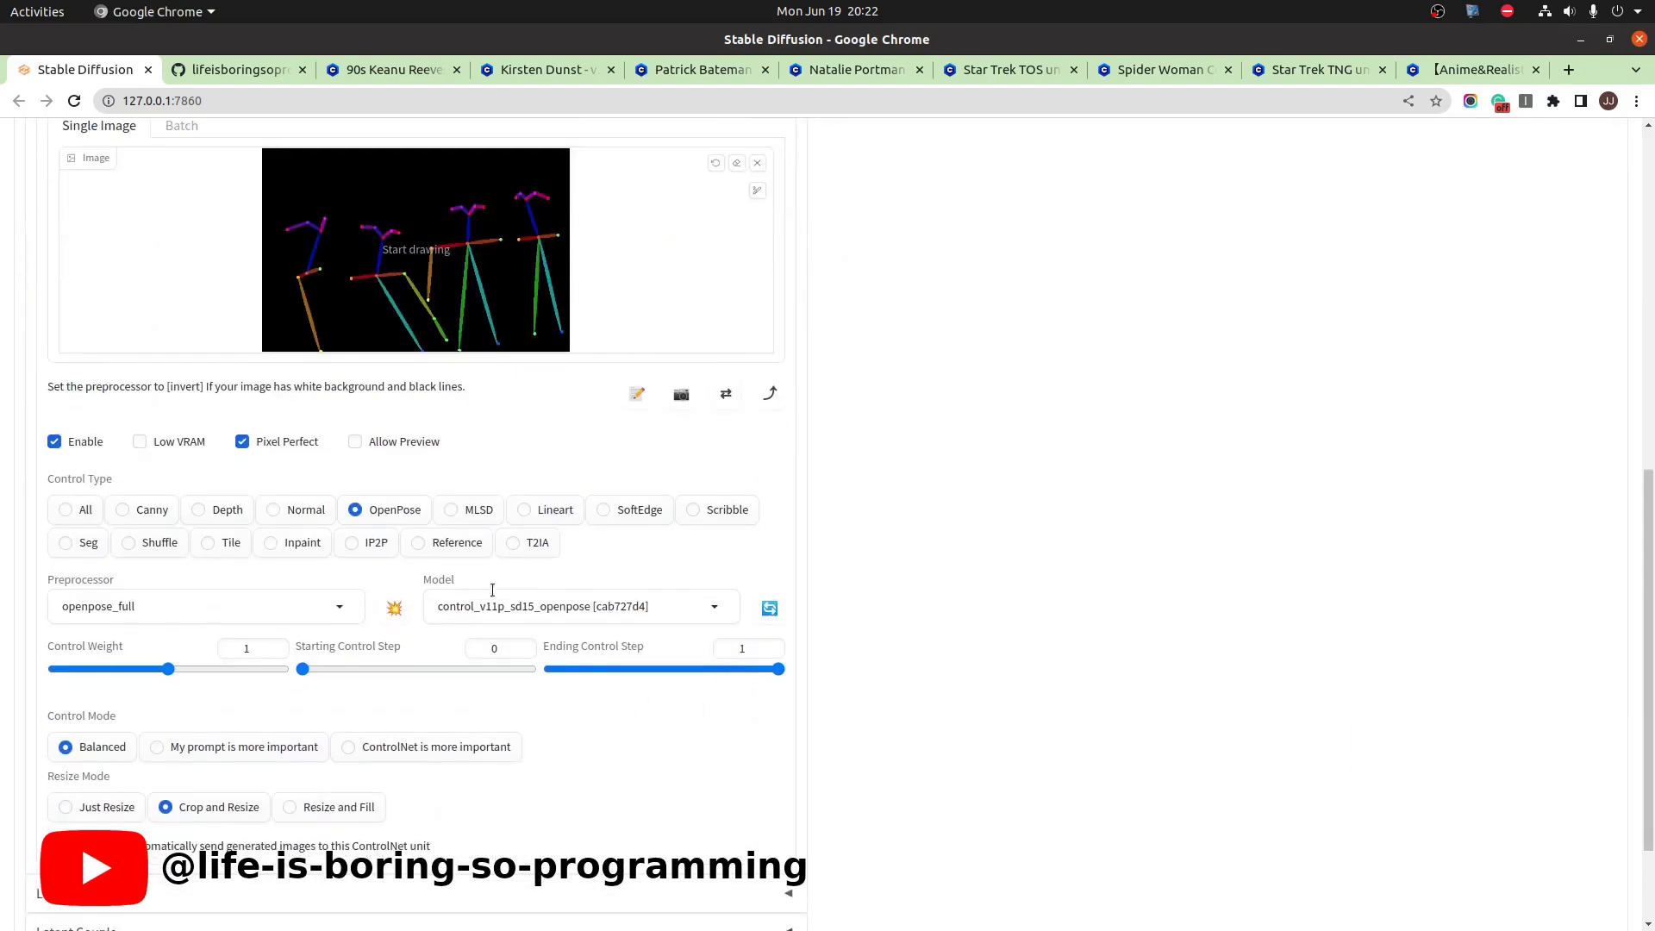
pyautogui.click(340, 606)
pyautogui.click(105, 498)
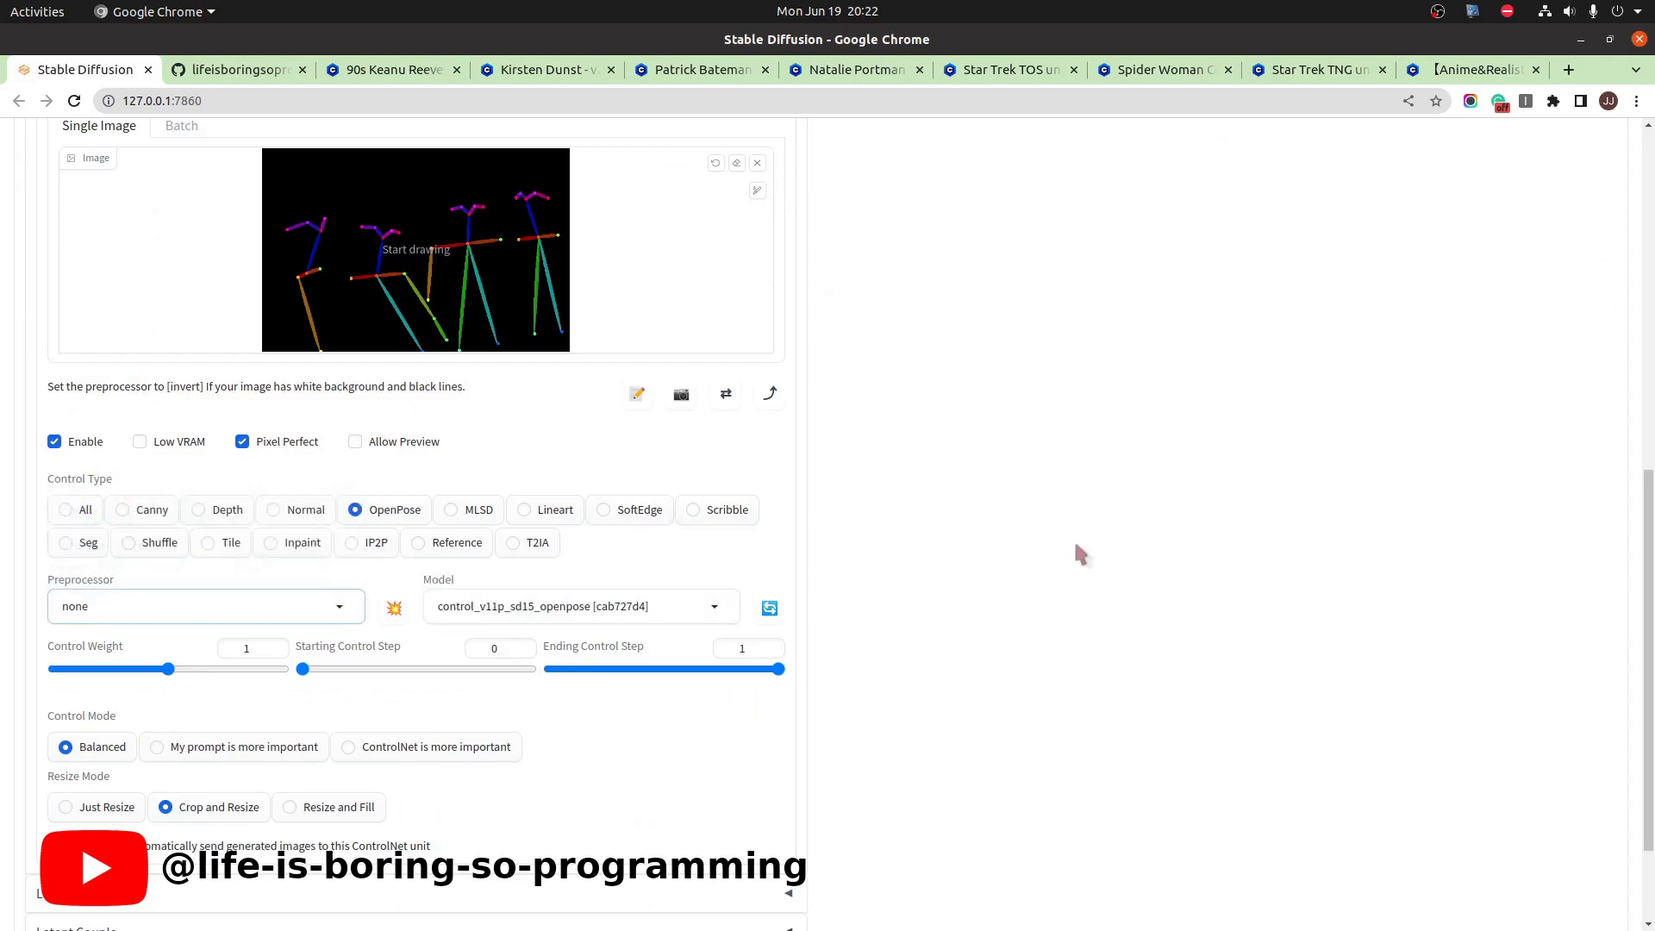
pyautogui.scroll(-2, 1074, 546)
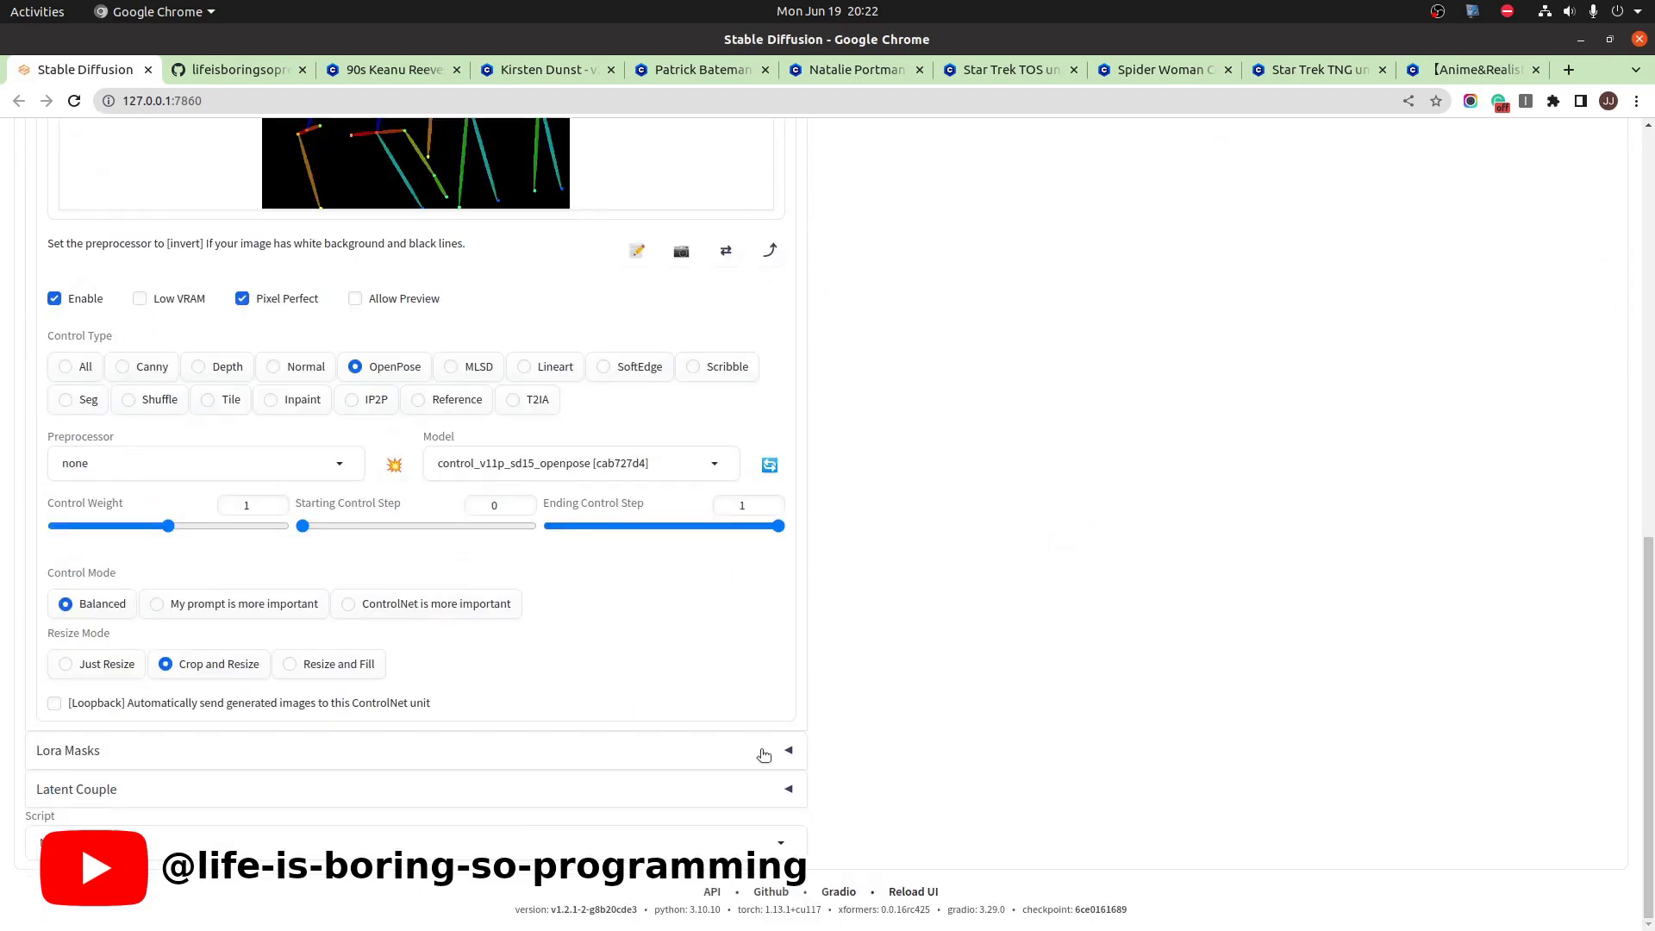
# Load the red-and-green mask image for the first figure into Mask 1 of Lora Masks, for KeanuReevesLora_v10 and TOSV2.
pyautogui.click(788, 751)
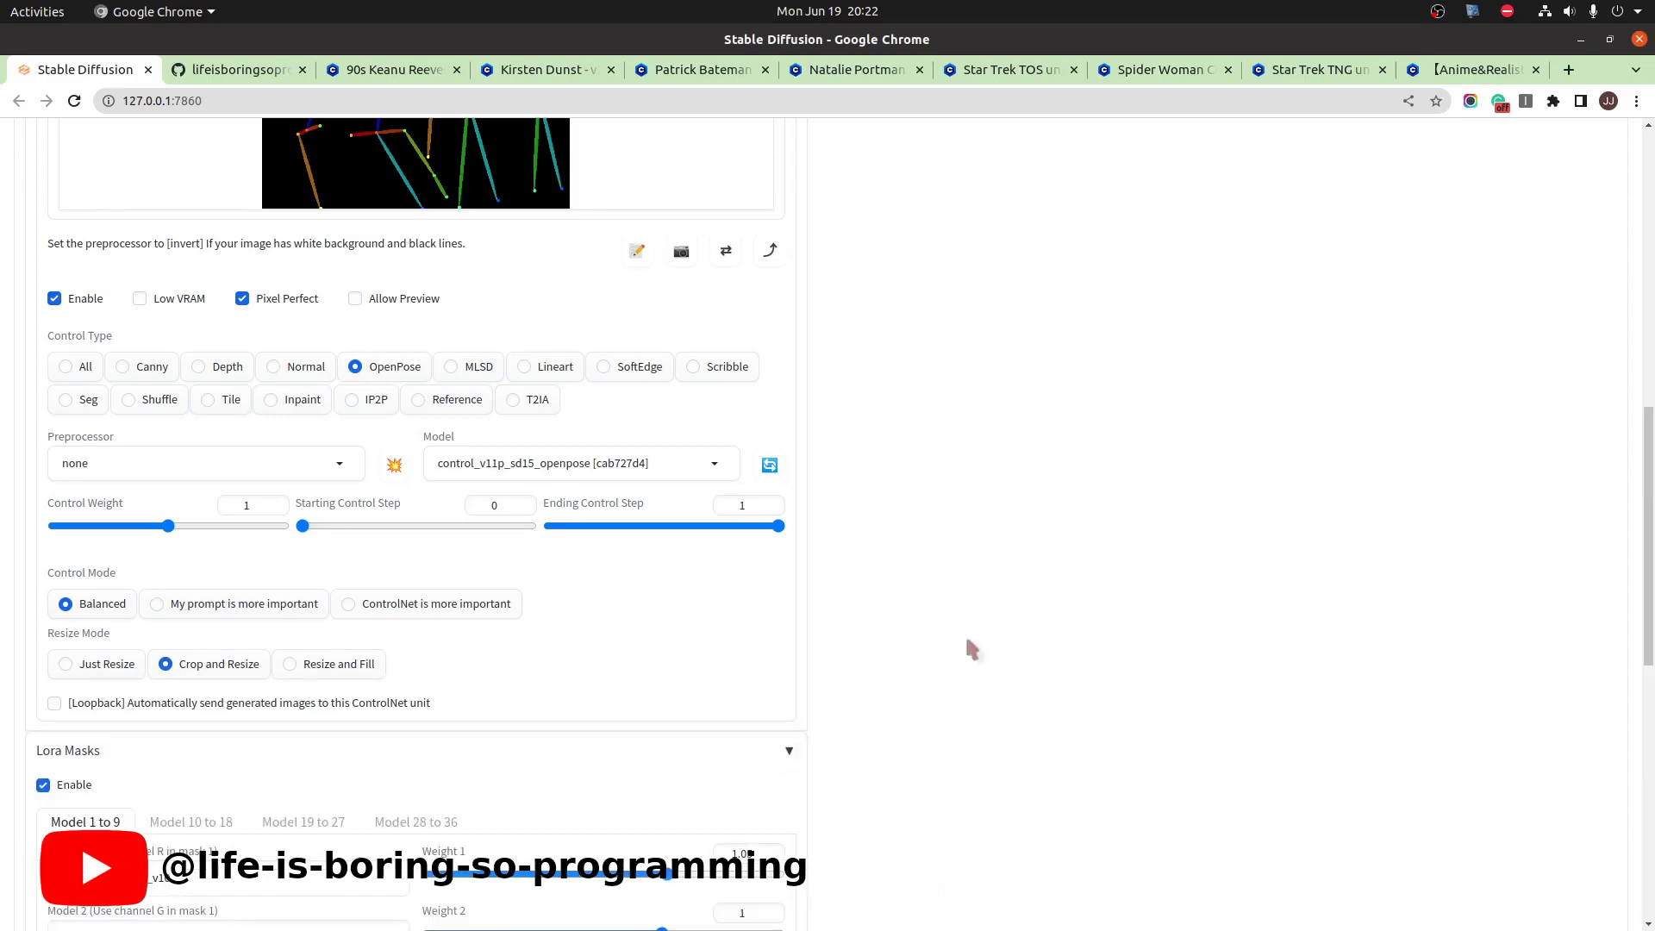
pyautogui.scroll(-3, 1037, 597)
pyautogui.scroll(-1, 1036, 596)
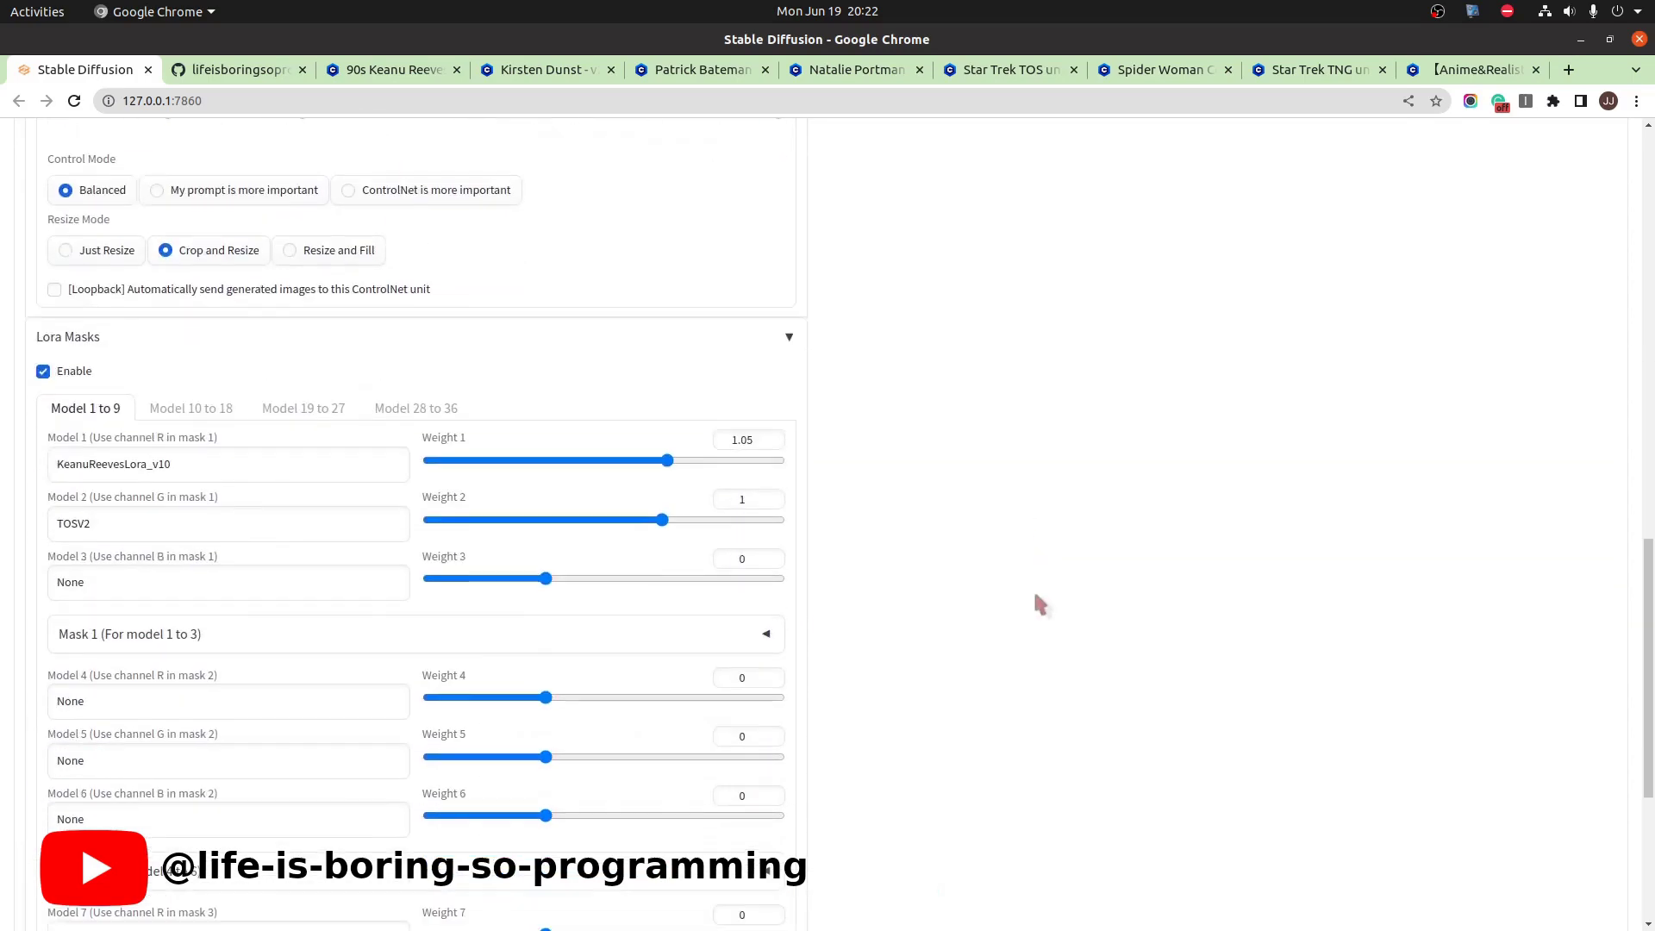
pyautogui.doubleClick(197, 465)
pyautogui.doubleClick(198, 513)
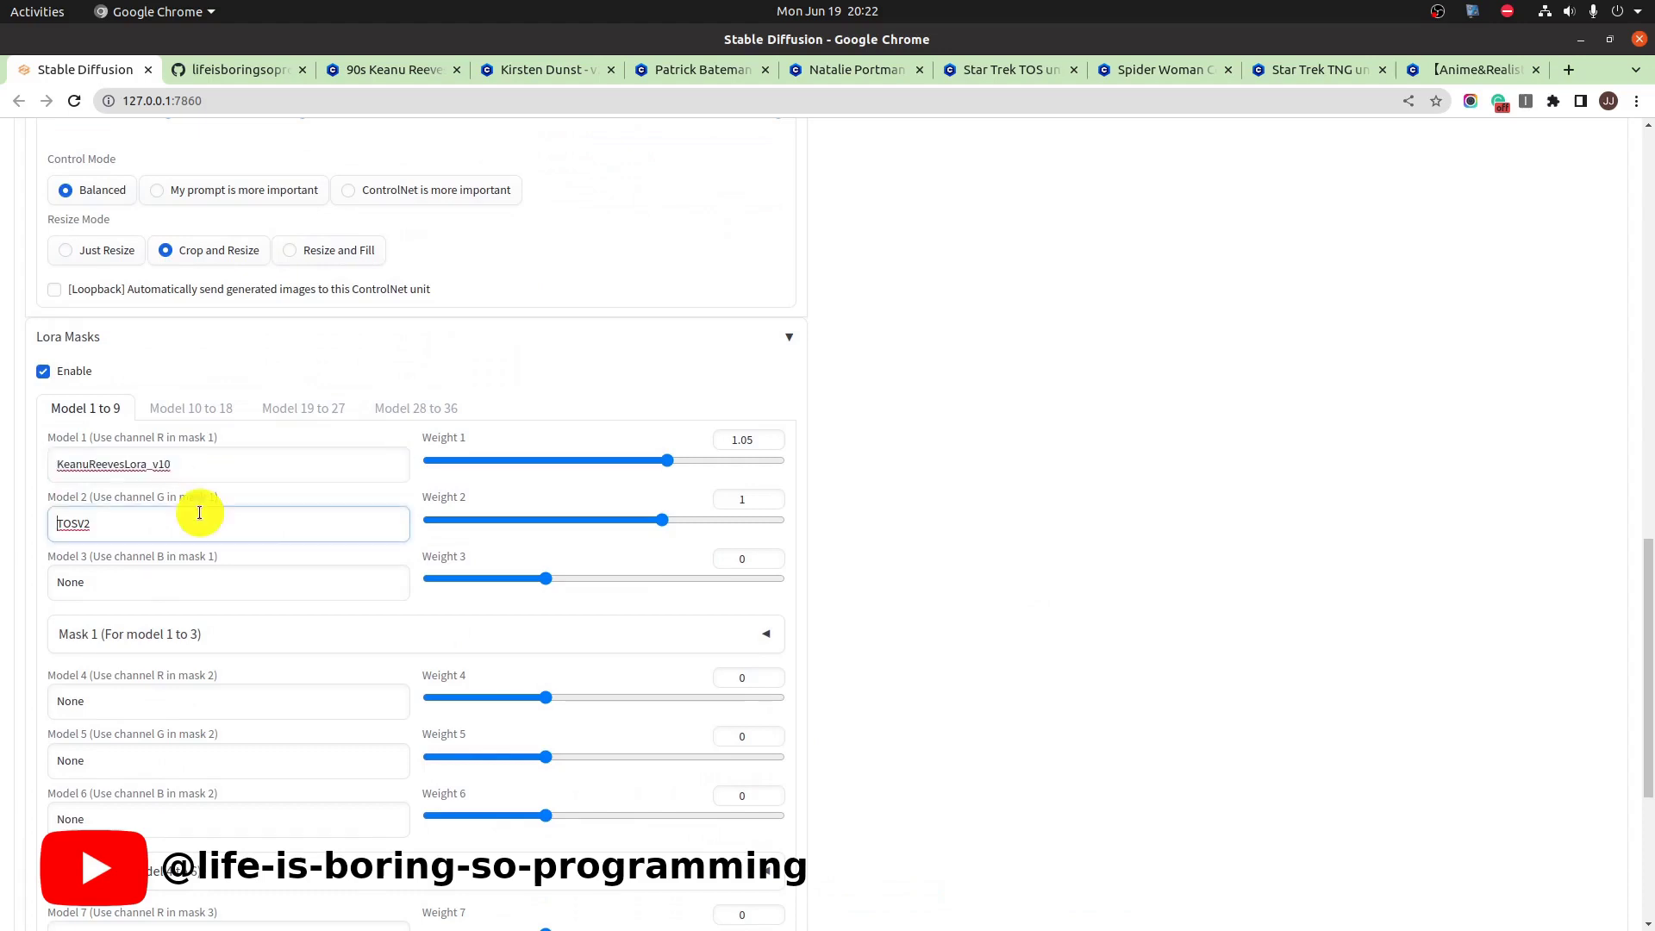
pyautogui.click(772, 638)
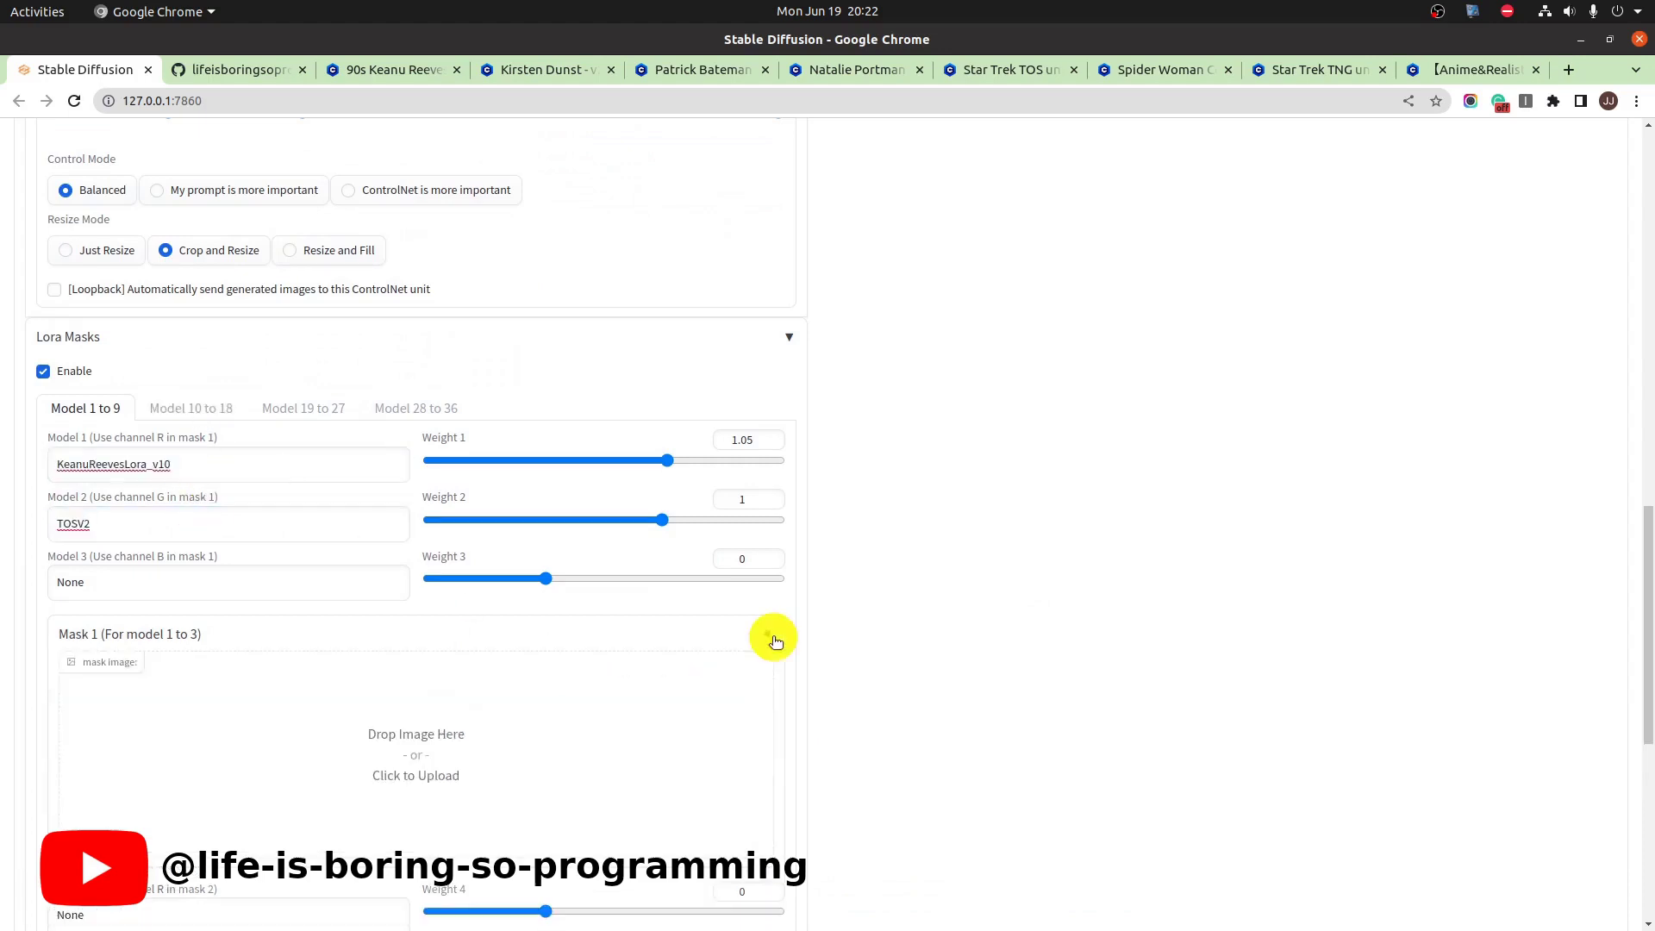
pyautogui.moveTo(603, 758); pyautogui.dragTo(319, 750)
pyautogui.click(297, 471)
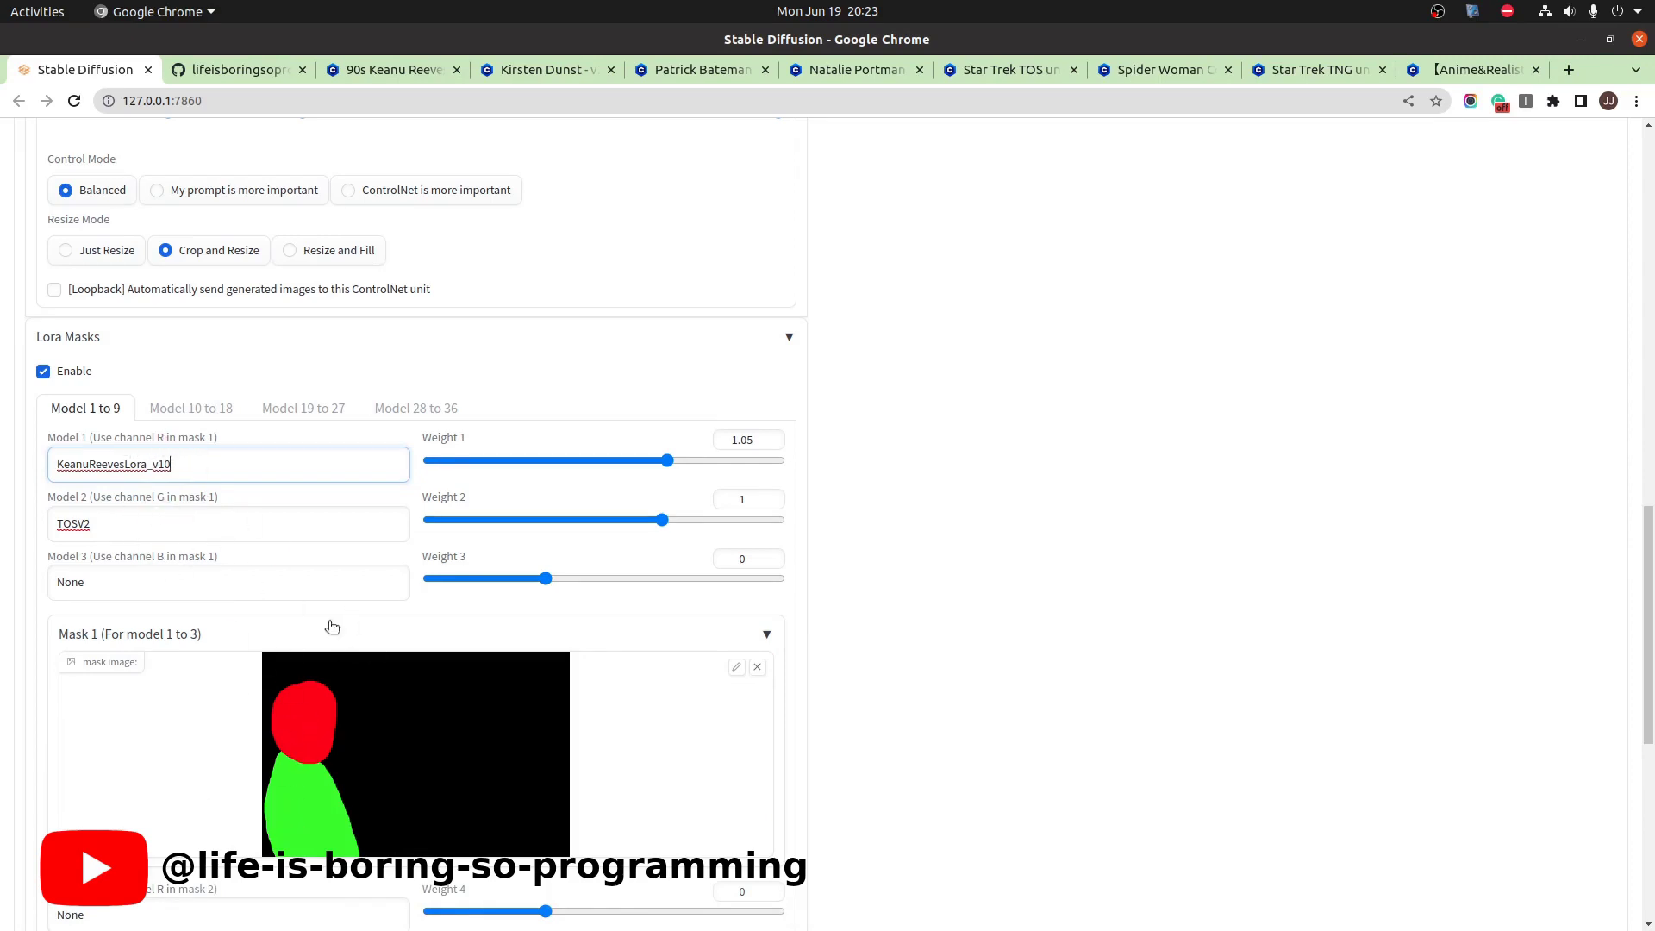
# Load the second figure's red-and-blue mask image into Mask 4, for kirstenDunst_v20 and spiderwoman_cosplay_outfit.
pyautogui.click(203, 408)
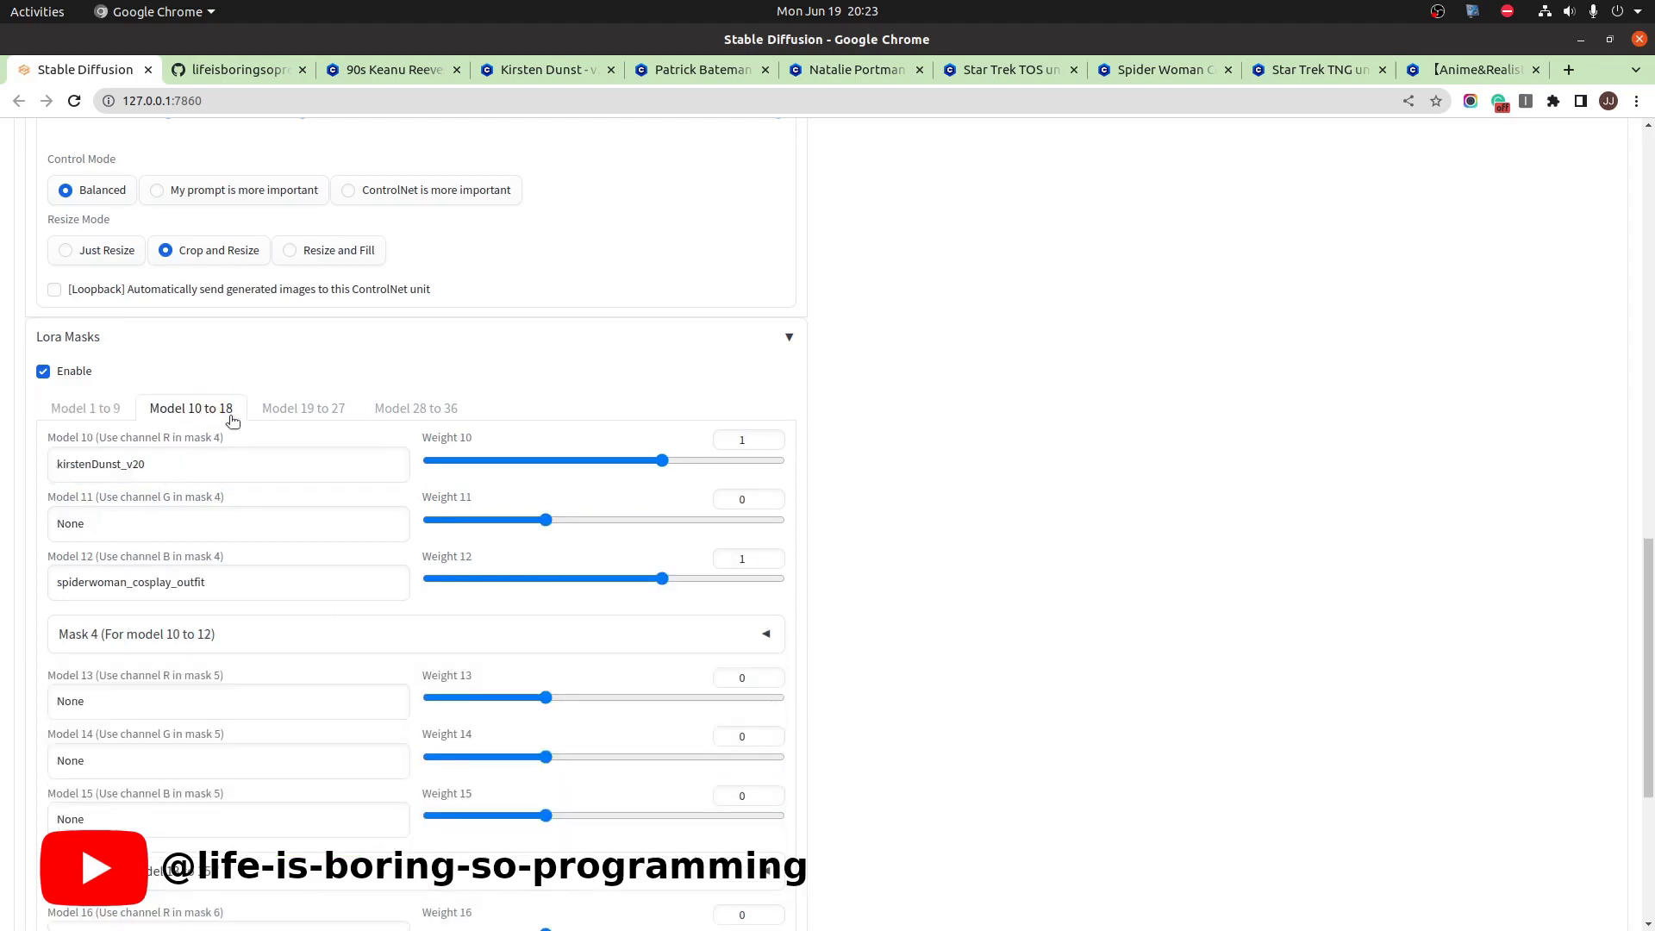
pyautogui.doubleClick(194, 466)
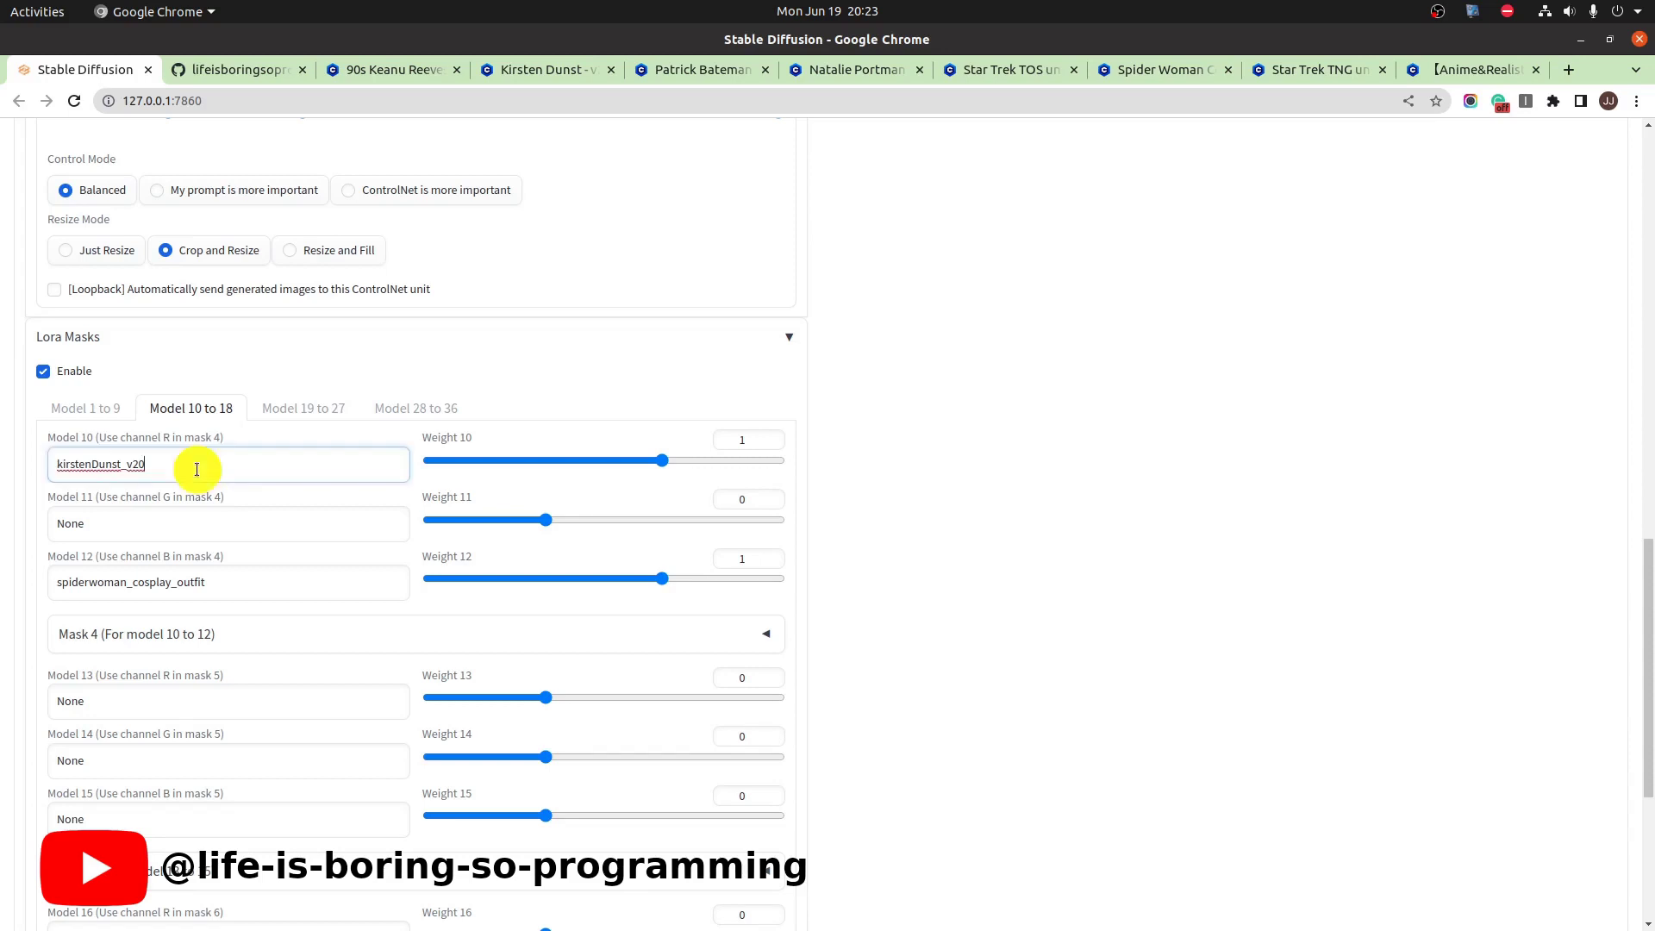
pyautogui.doubleClick(221, 583)
pyautogui.click(291, 583)
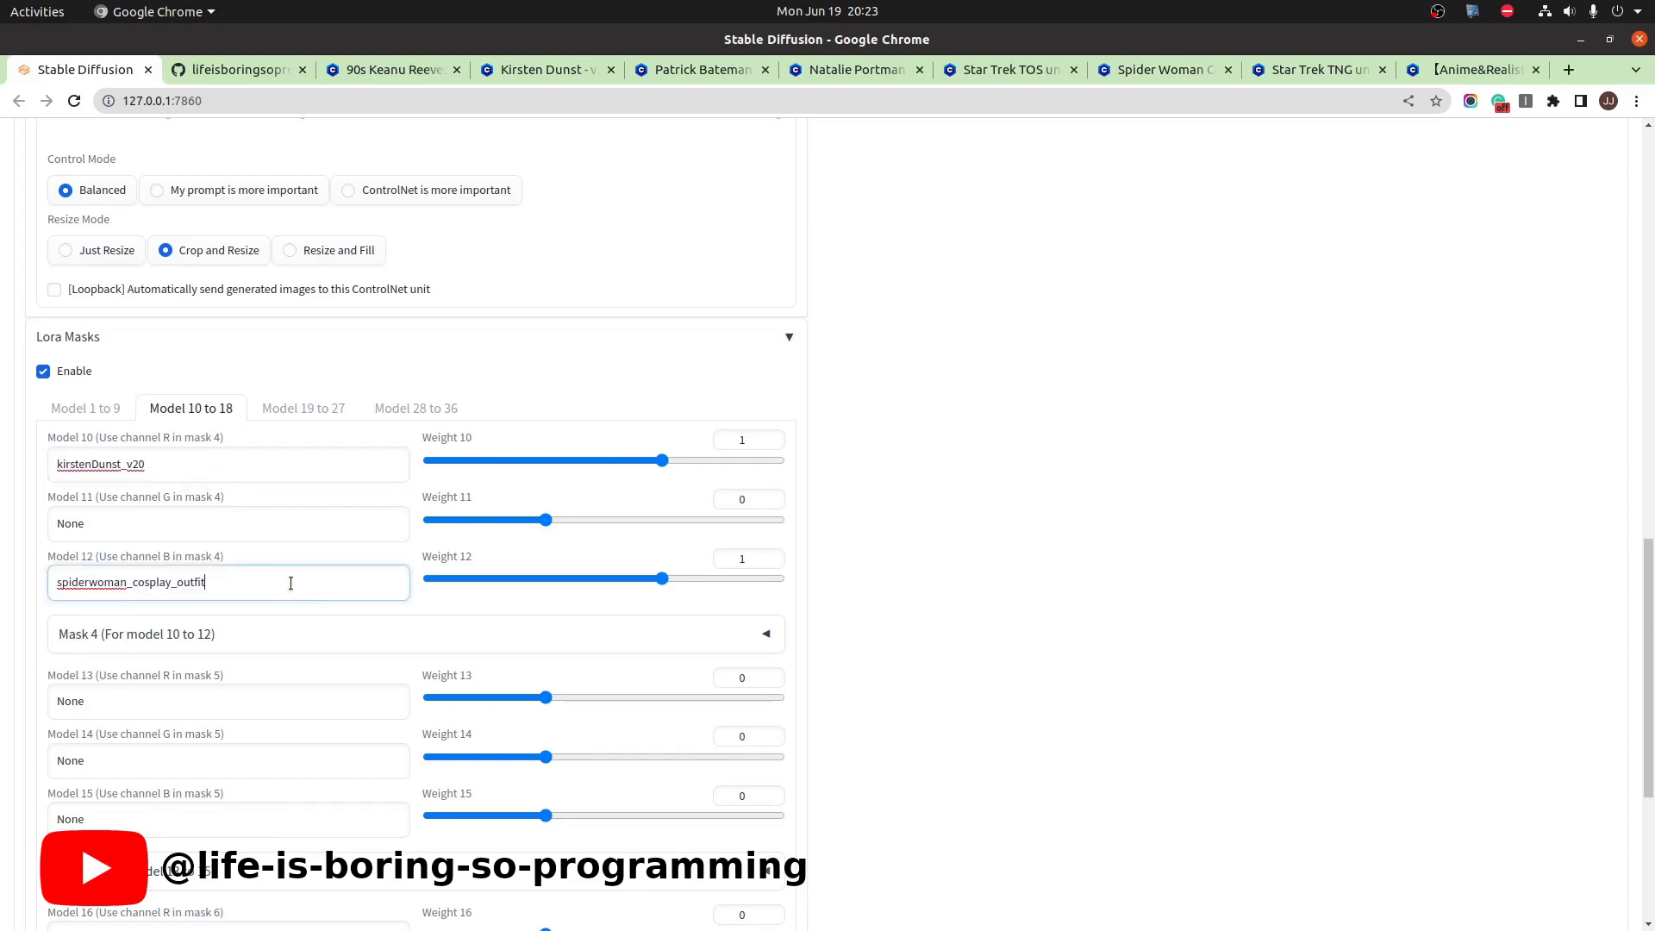
pyautogui.click(452, 634)
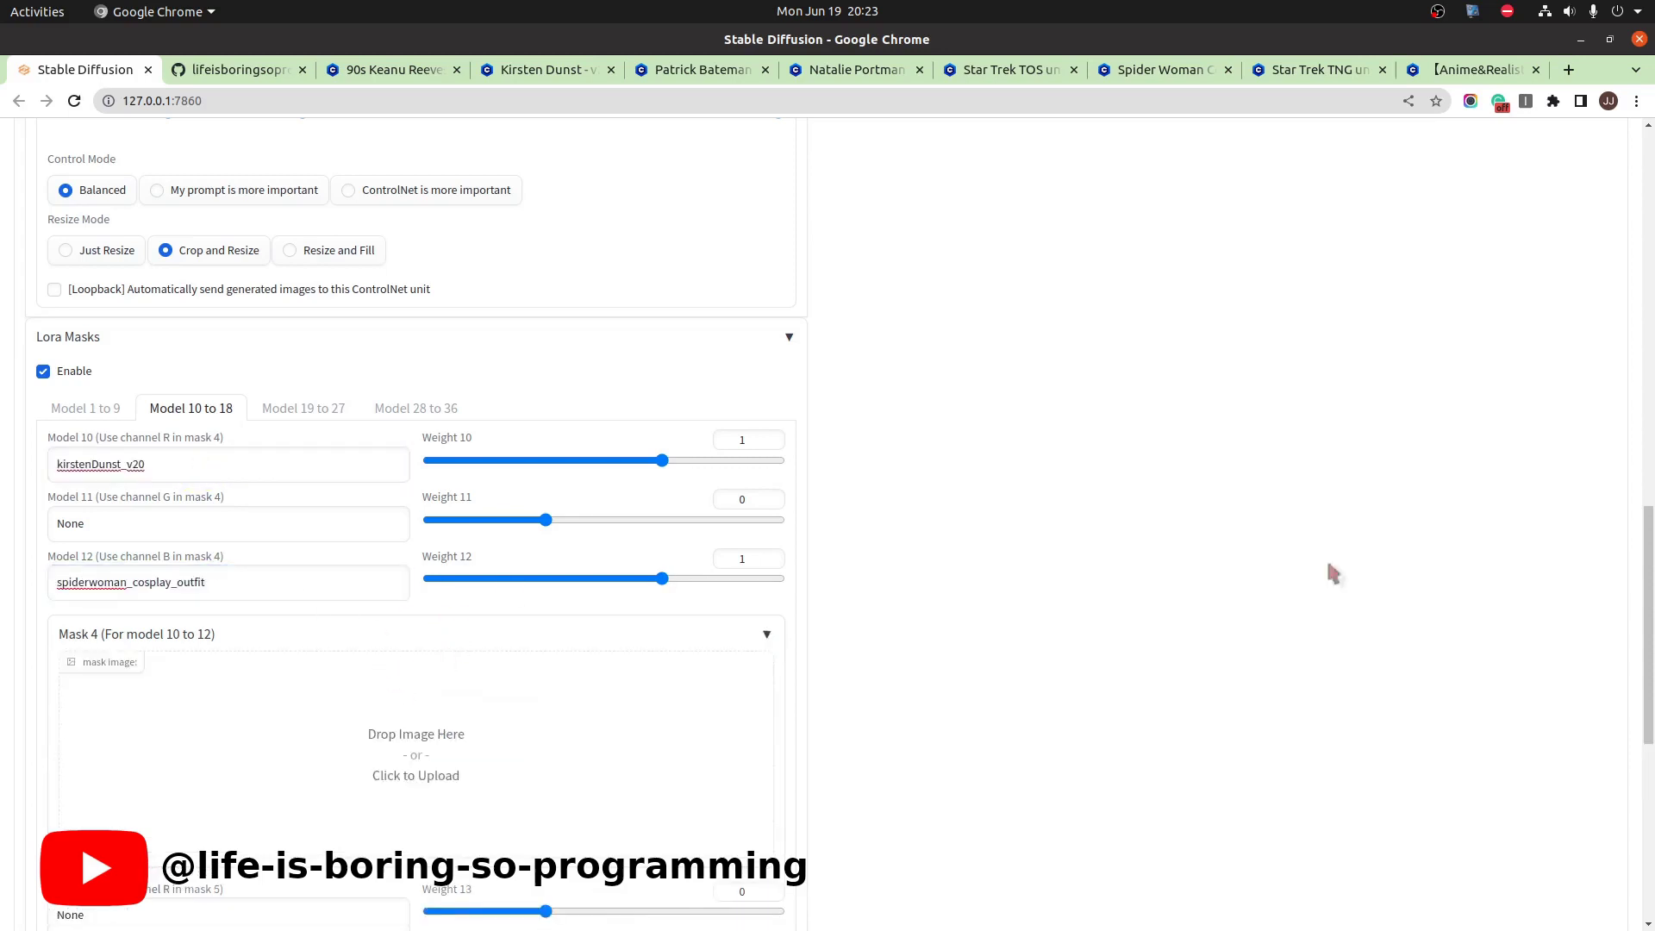
pyautogui.moveTo(1654, 572); pyautogui.dragTo(376, 804)
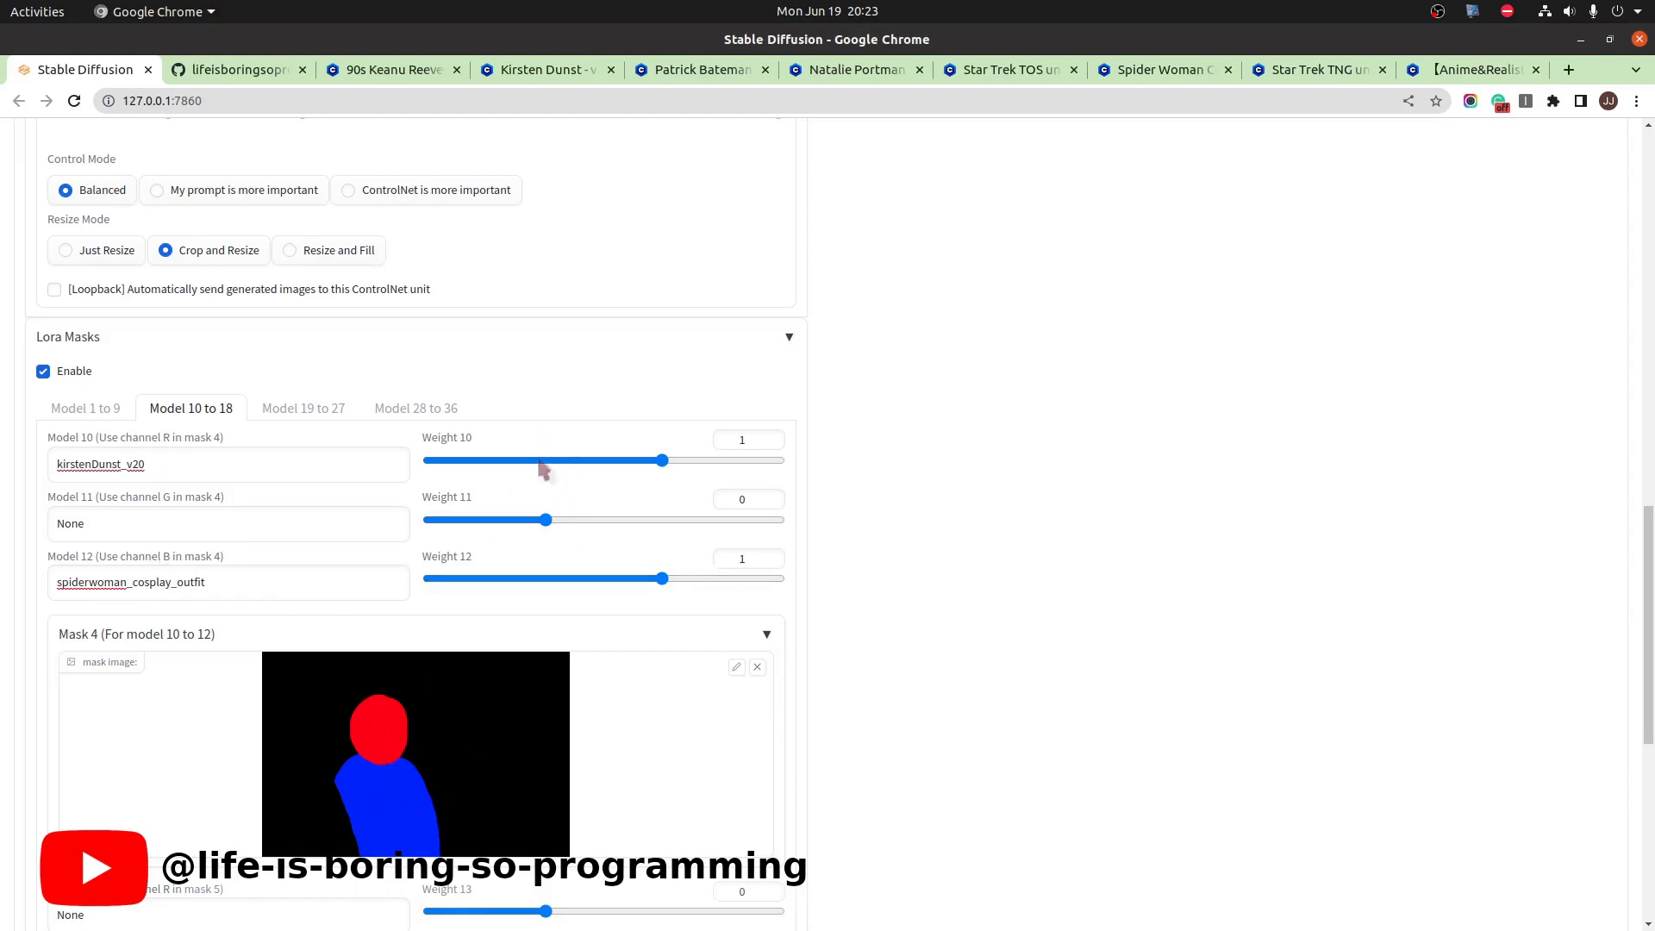
# Load the third figure's red-and-green mask image into Mask 7, for patrickBatemanChristian_patrickBatemanV1 and TNGV2.
pyautogui.click(342, 419)
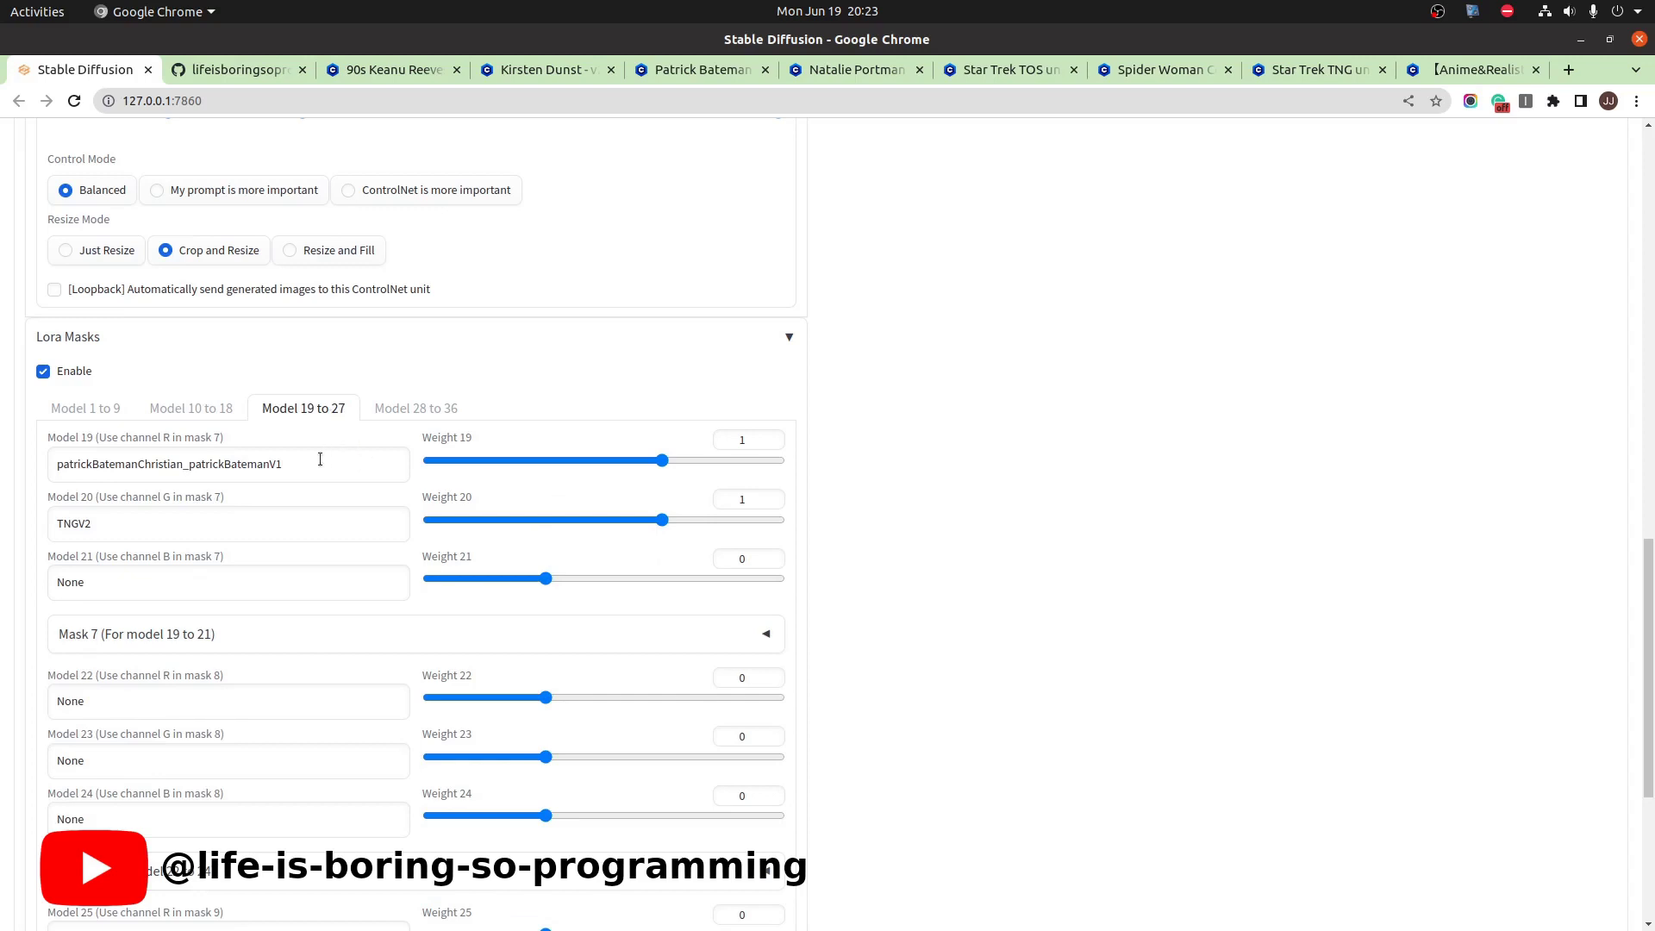
pyautogui.doubleClick(294, 464)
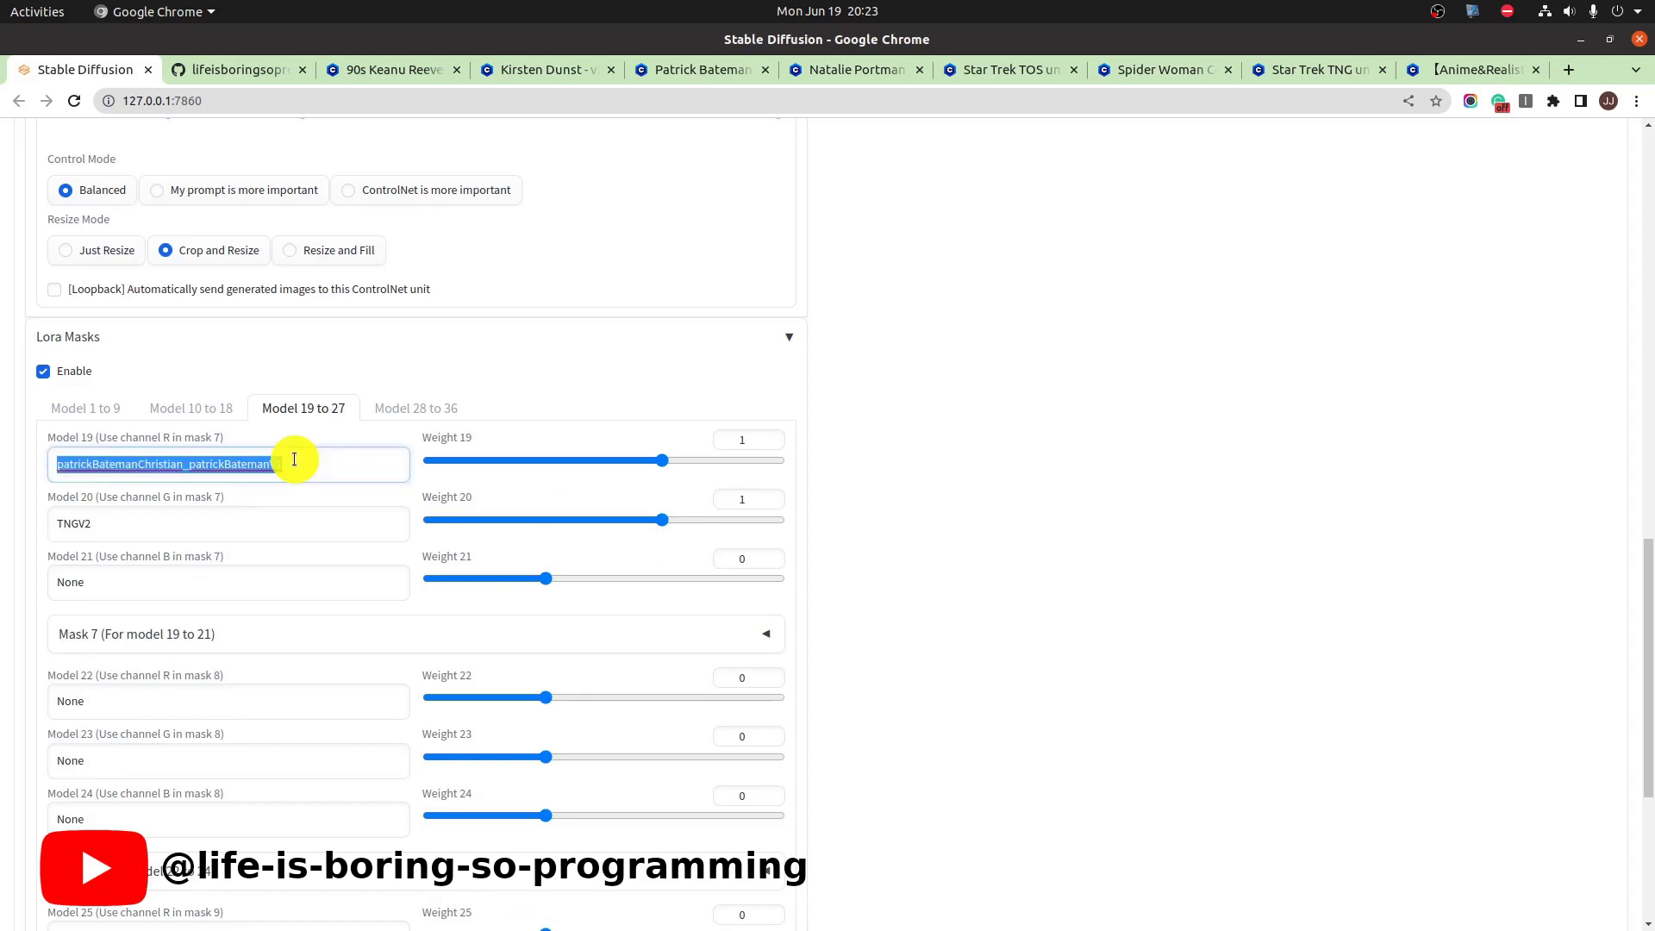
pyautogui.doubleClick(314, 527)
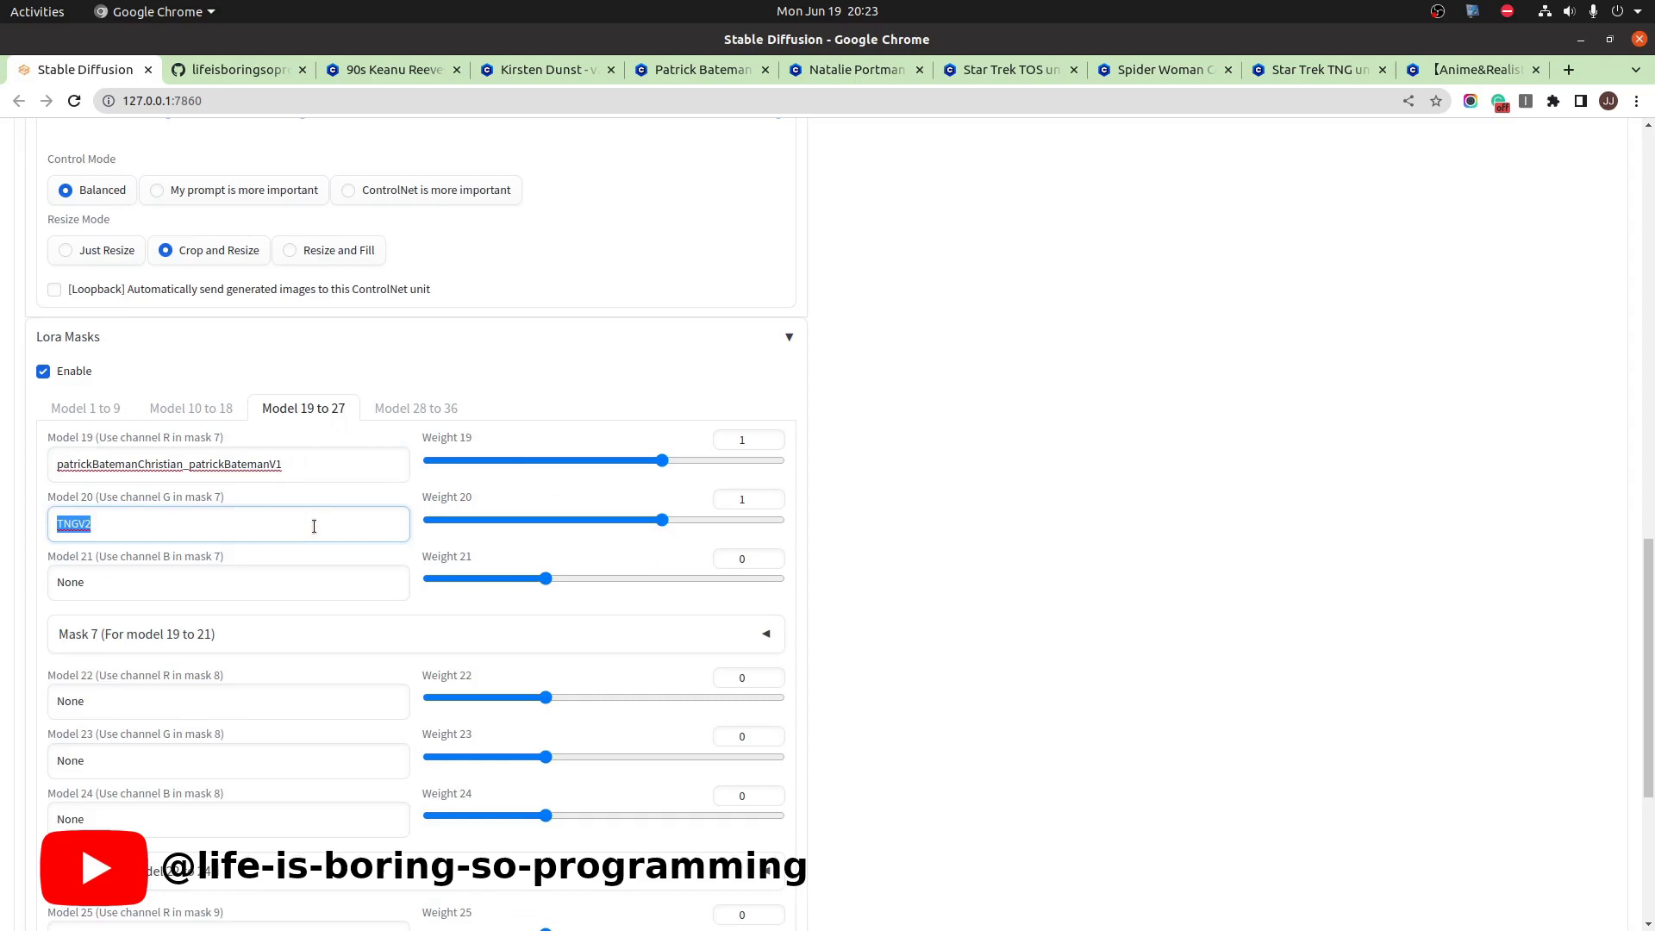
pyautogui.click(498, 630)
pyautogui.moveTo(905, 789); pyautogui.dragTo(504, 767)
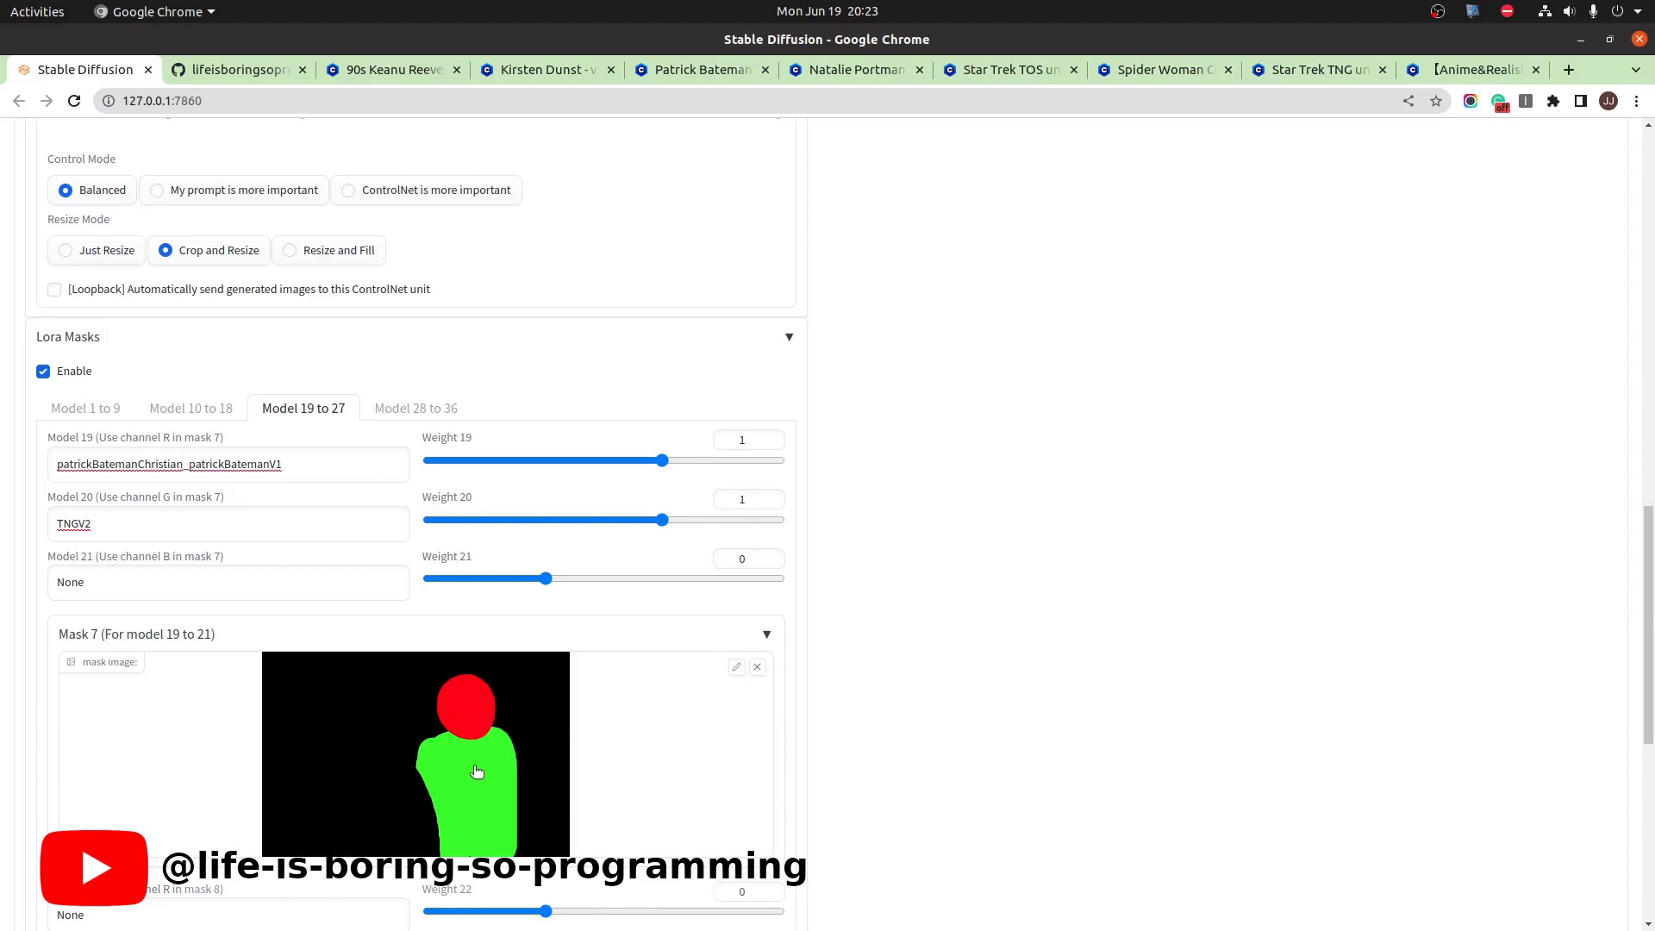
# Load the fourth figure's red-and-blue mask image into Mask 10, for nataliePortmanLora_v10 and Kimono.
pyautogui.click(447, 417)
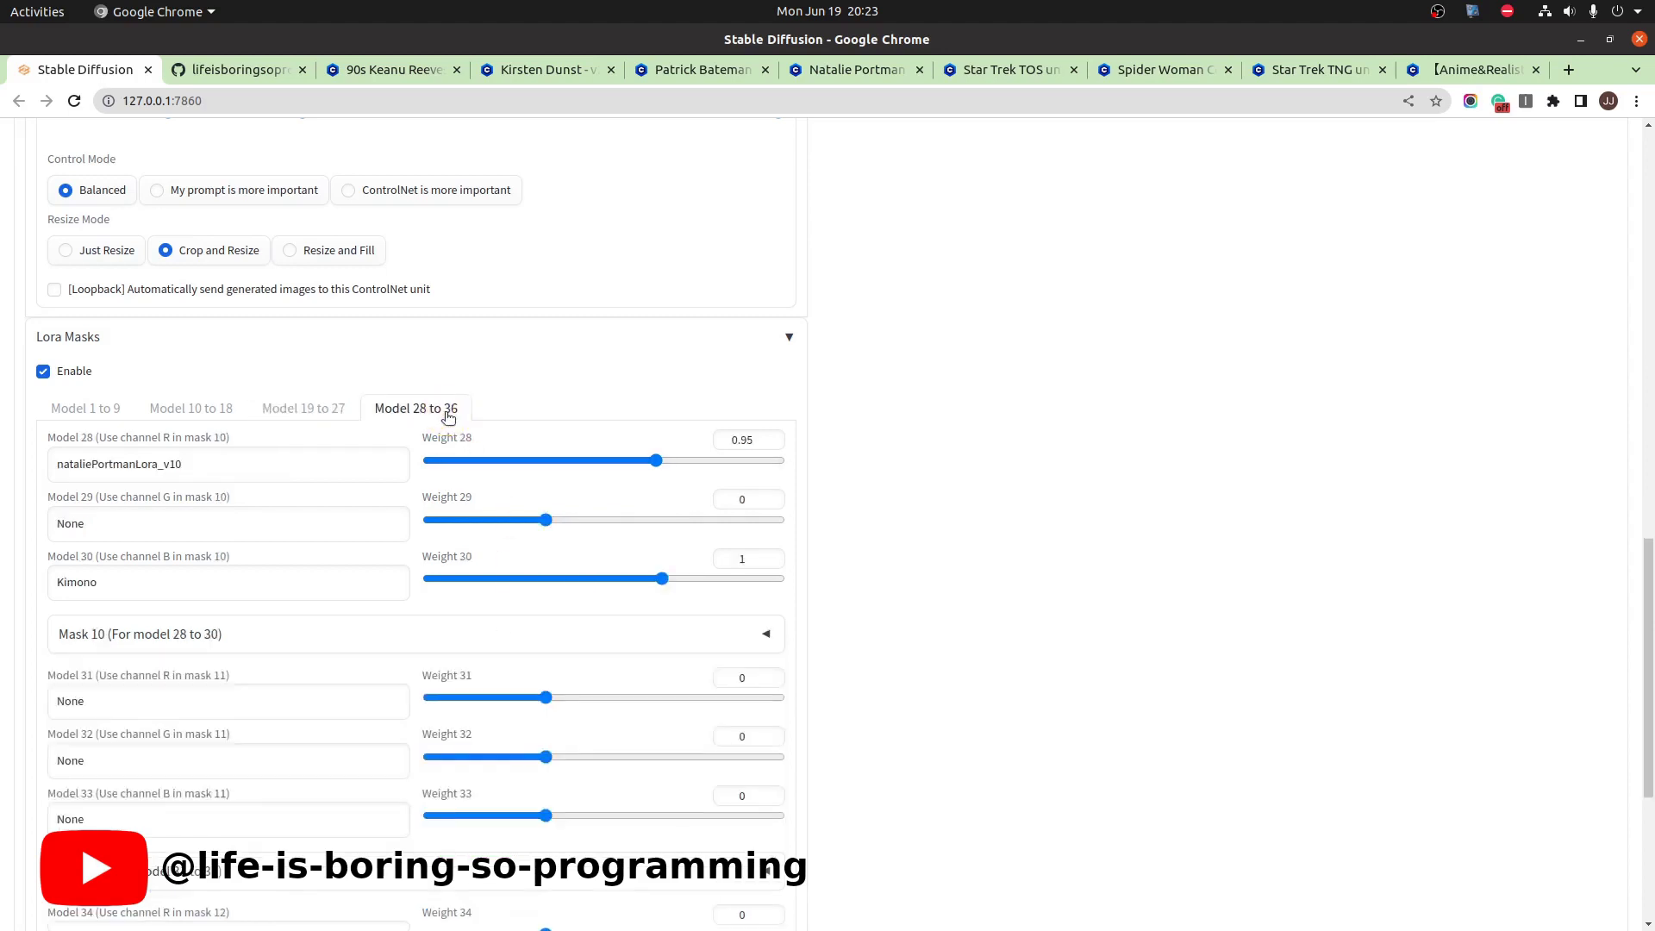
pyautogui.click(194, 466)
pyautogui.click(160, 583)
pyautogui.click(417, 634)
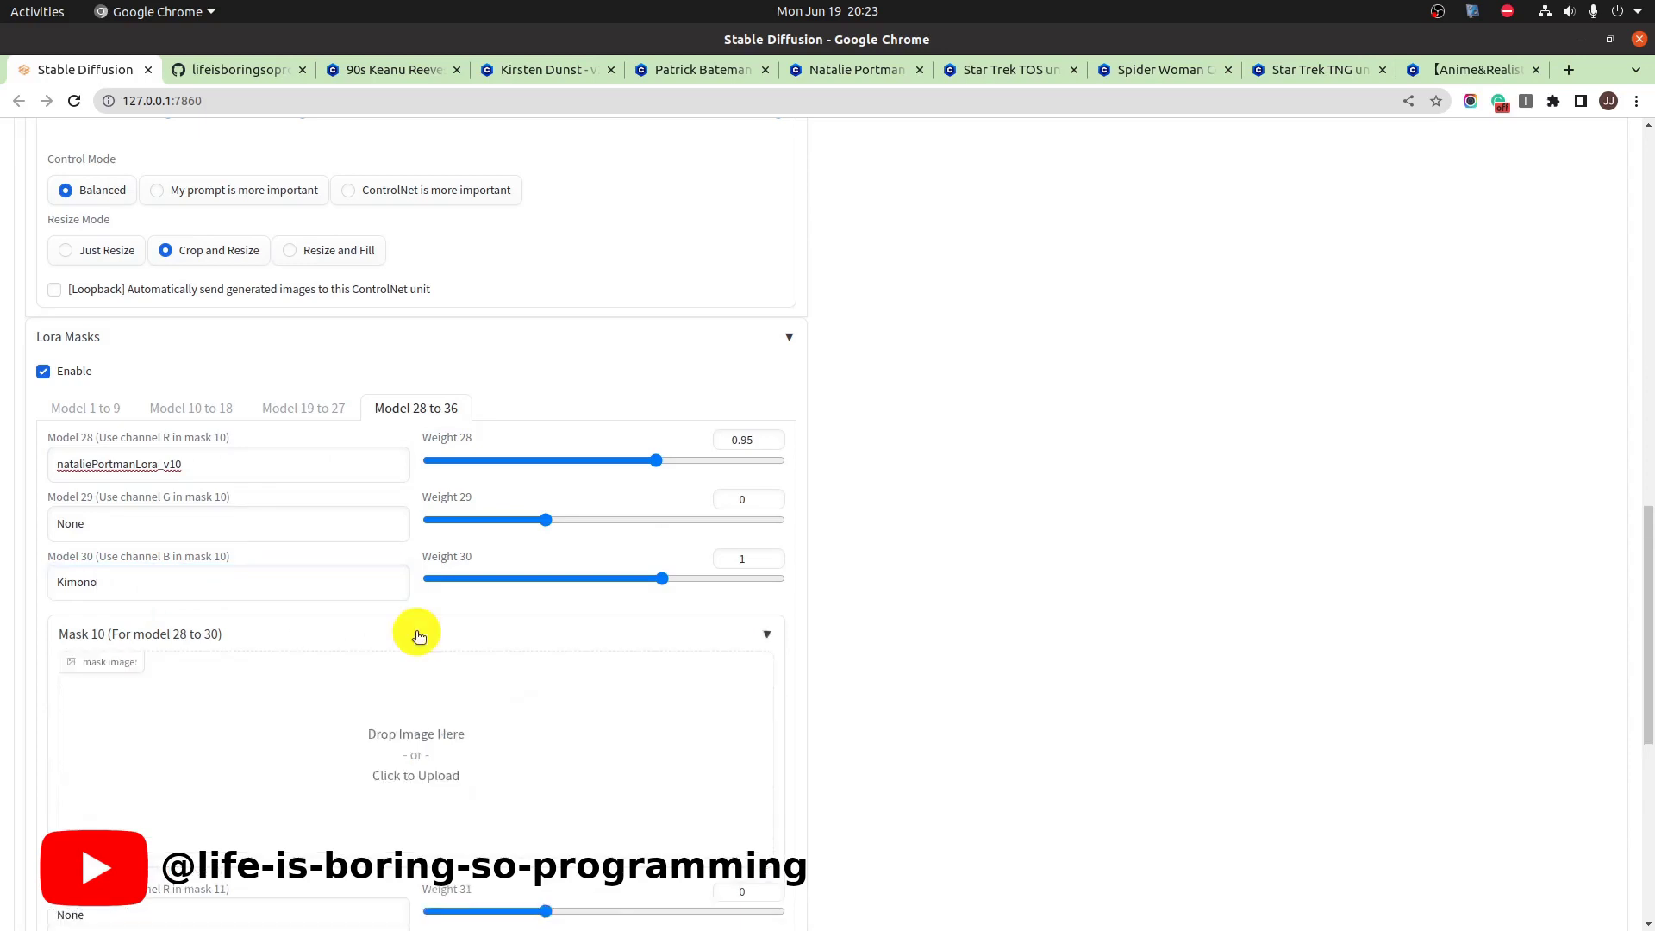
pyautogui.moveTo(629, 926); pyautogui.dragTo(491, 759)
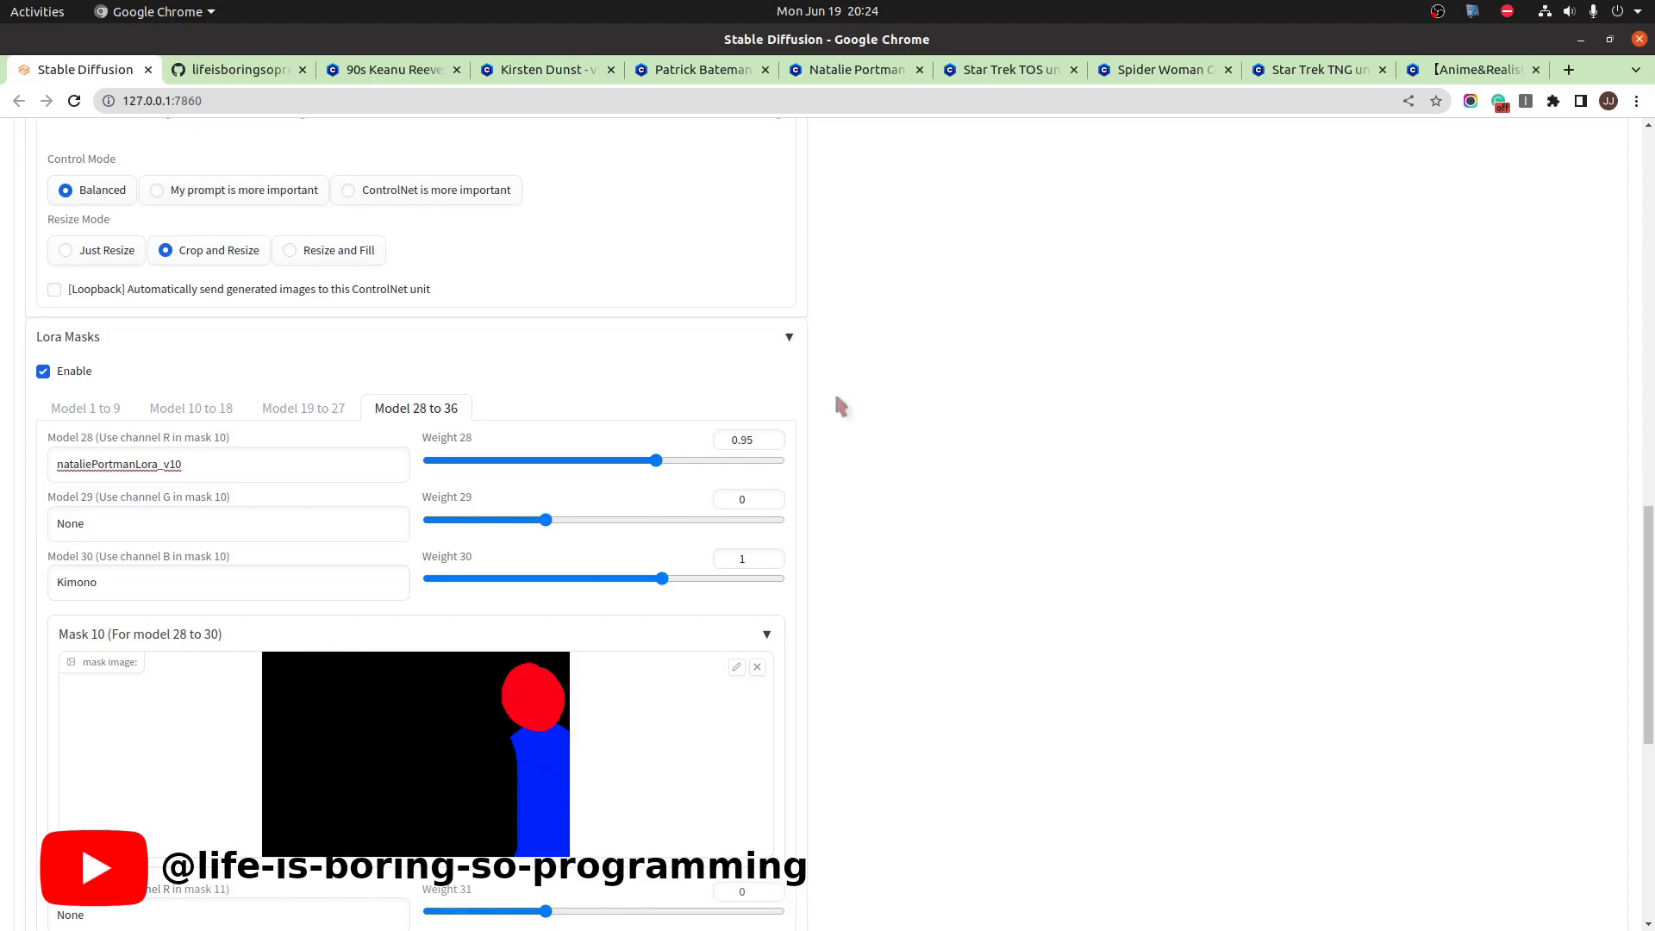
# Review the Model 1 to 9 entries, then switch to Files and examine the LoRA file names in the models/Lora/clothing folder.
pyautogui.click(99, 408)
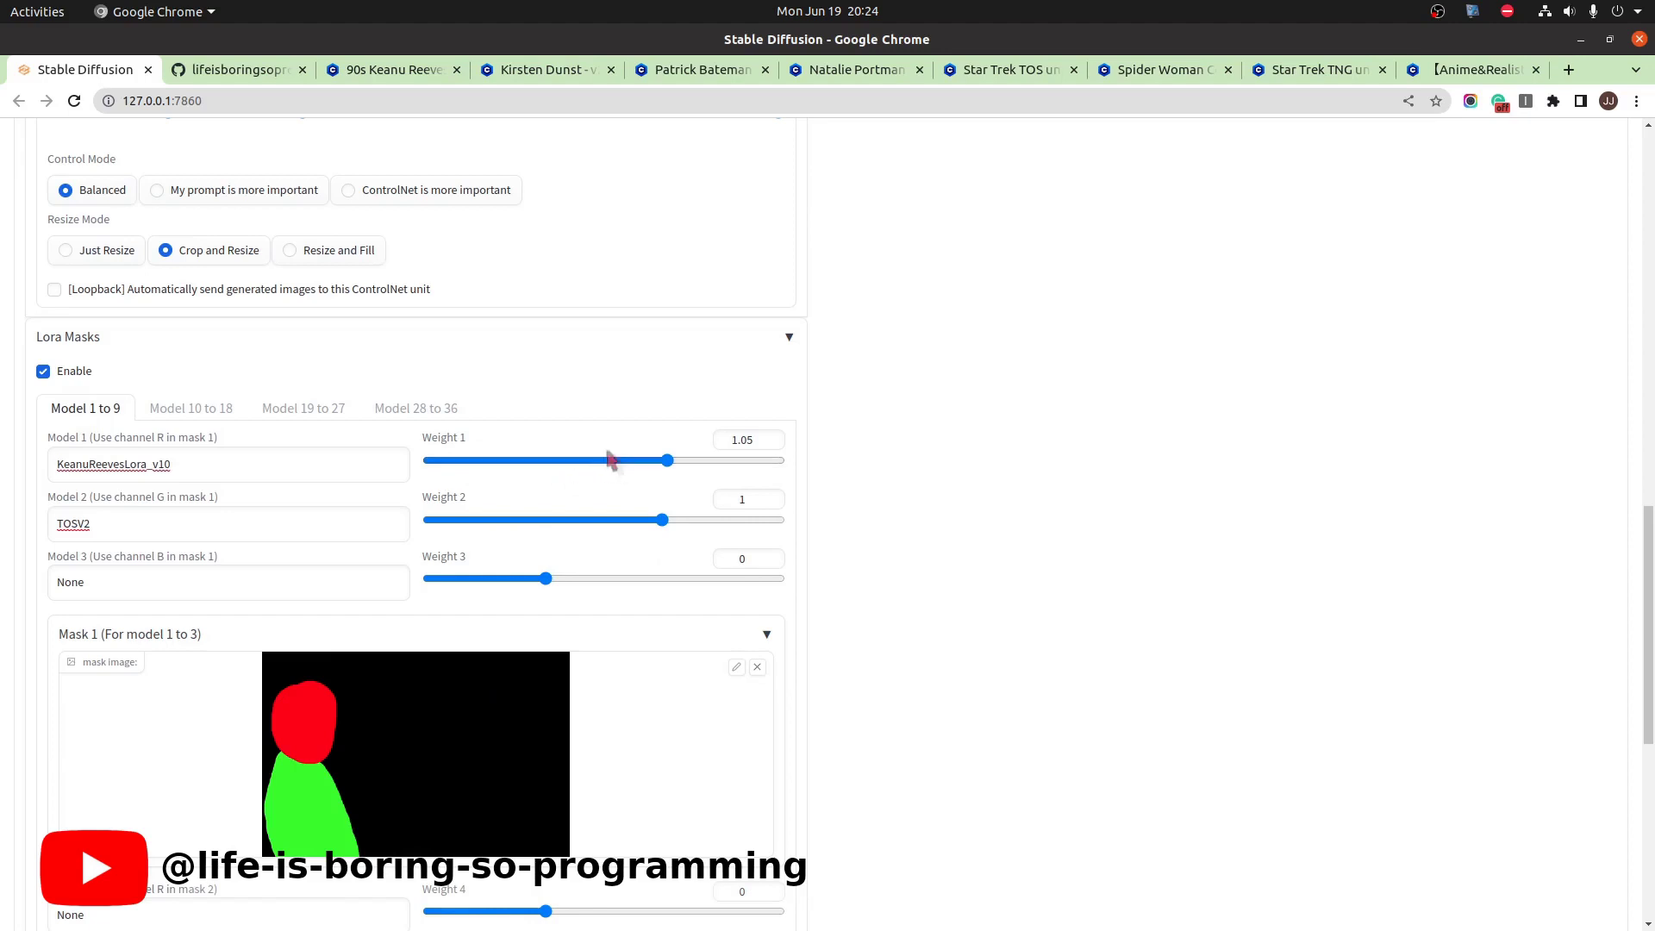
pyautogui.click(233, 457)
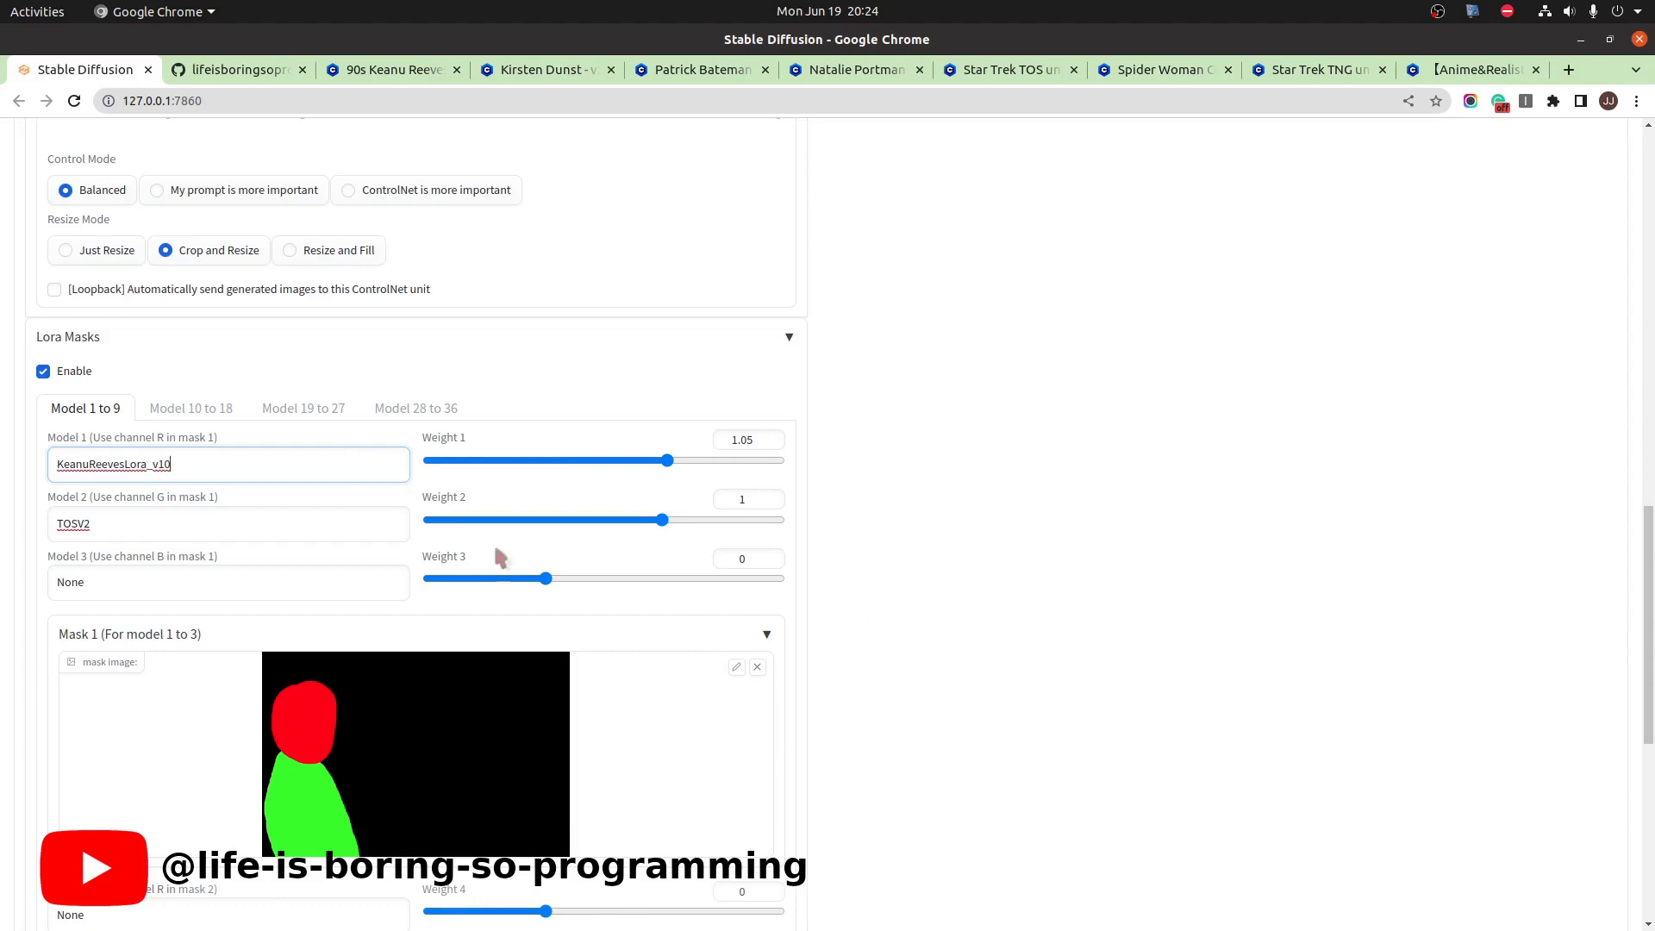
pyautogui.hotkey('alt', 'Tab')
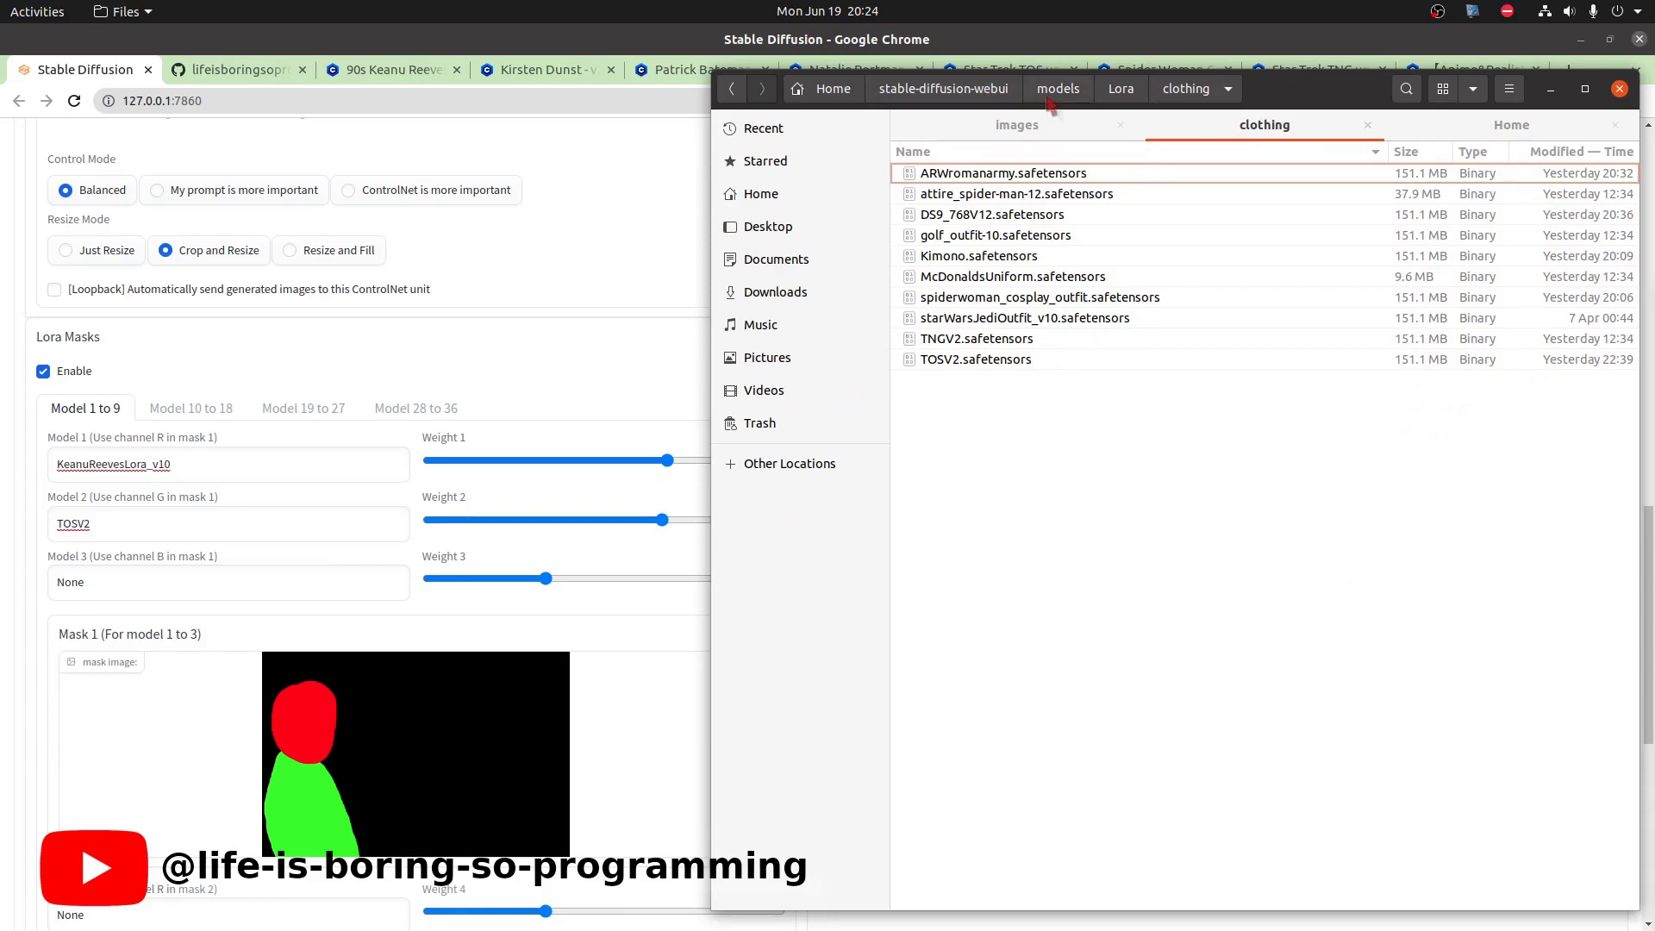
pyautogui.click(1097, 610)
pyautogui.click(961, 366)
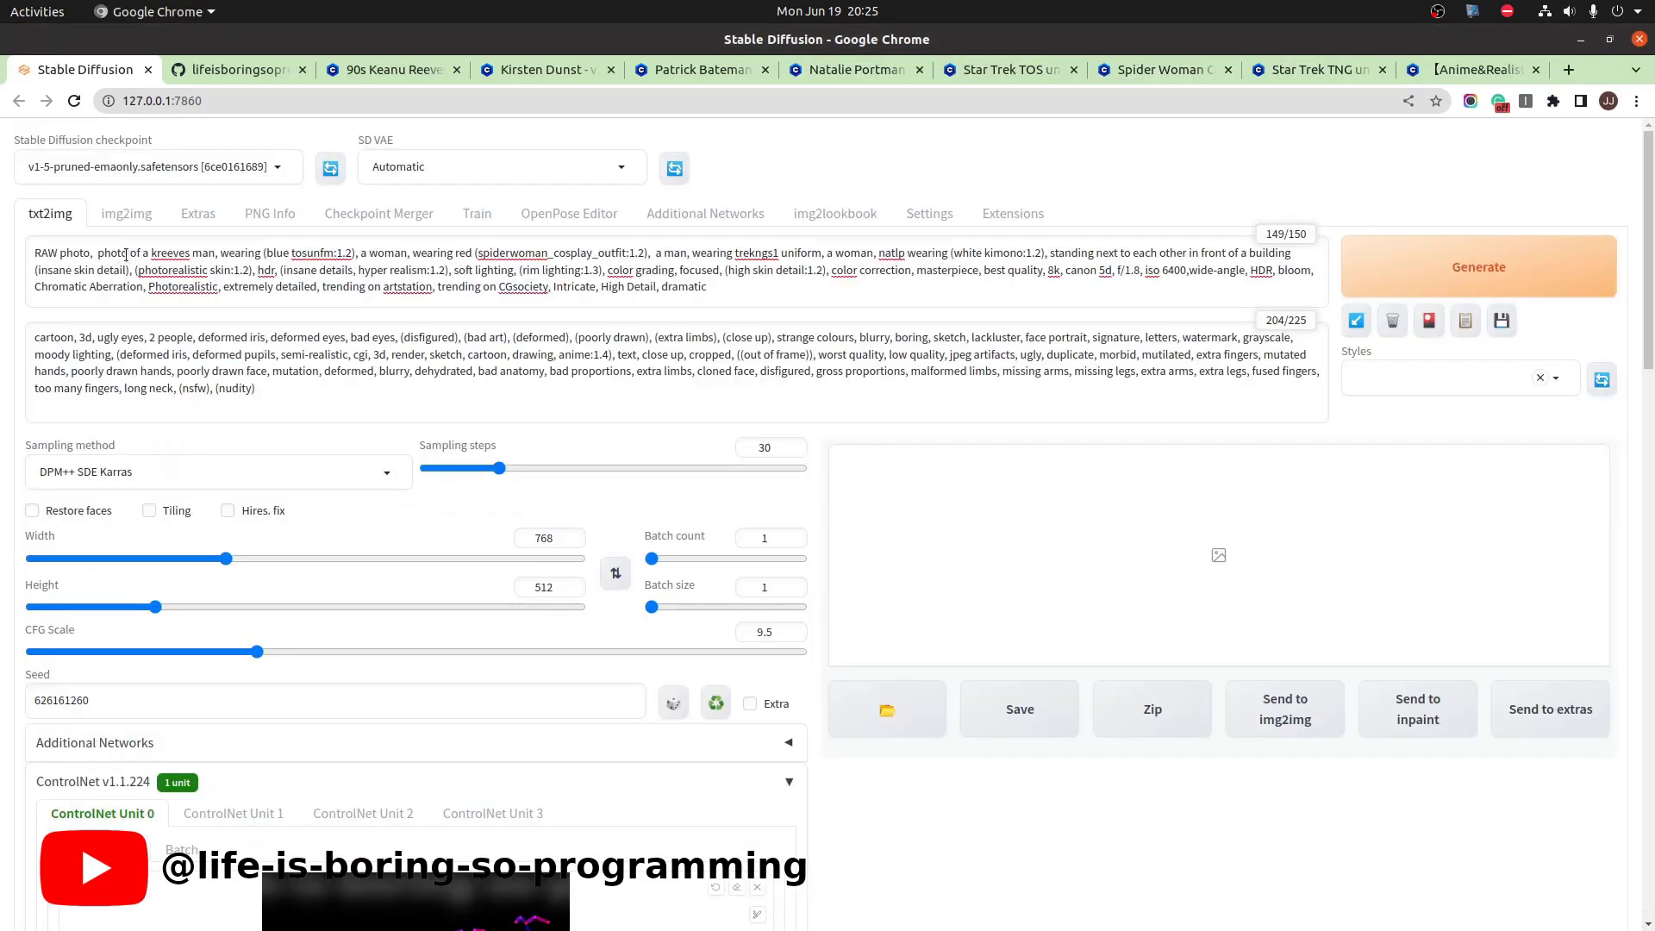
# Generate the four-person image from the current prompt and inspect the result at full size.
pyautogui.moveTo(138, 255); pyautogui.dragTo(335, 255)
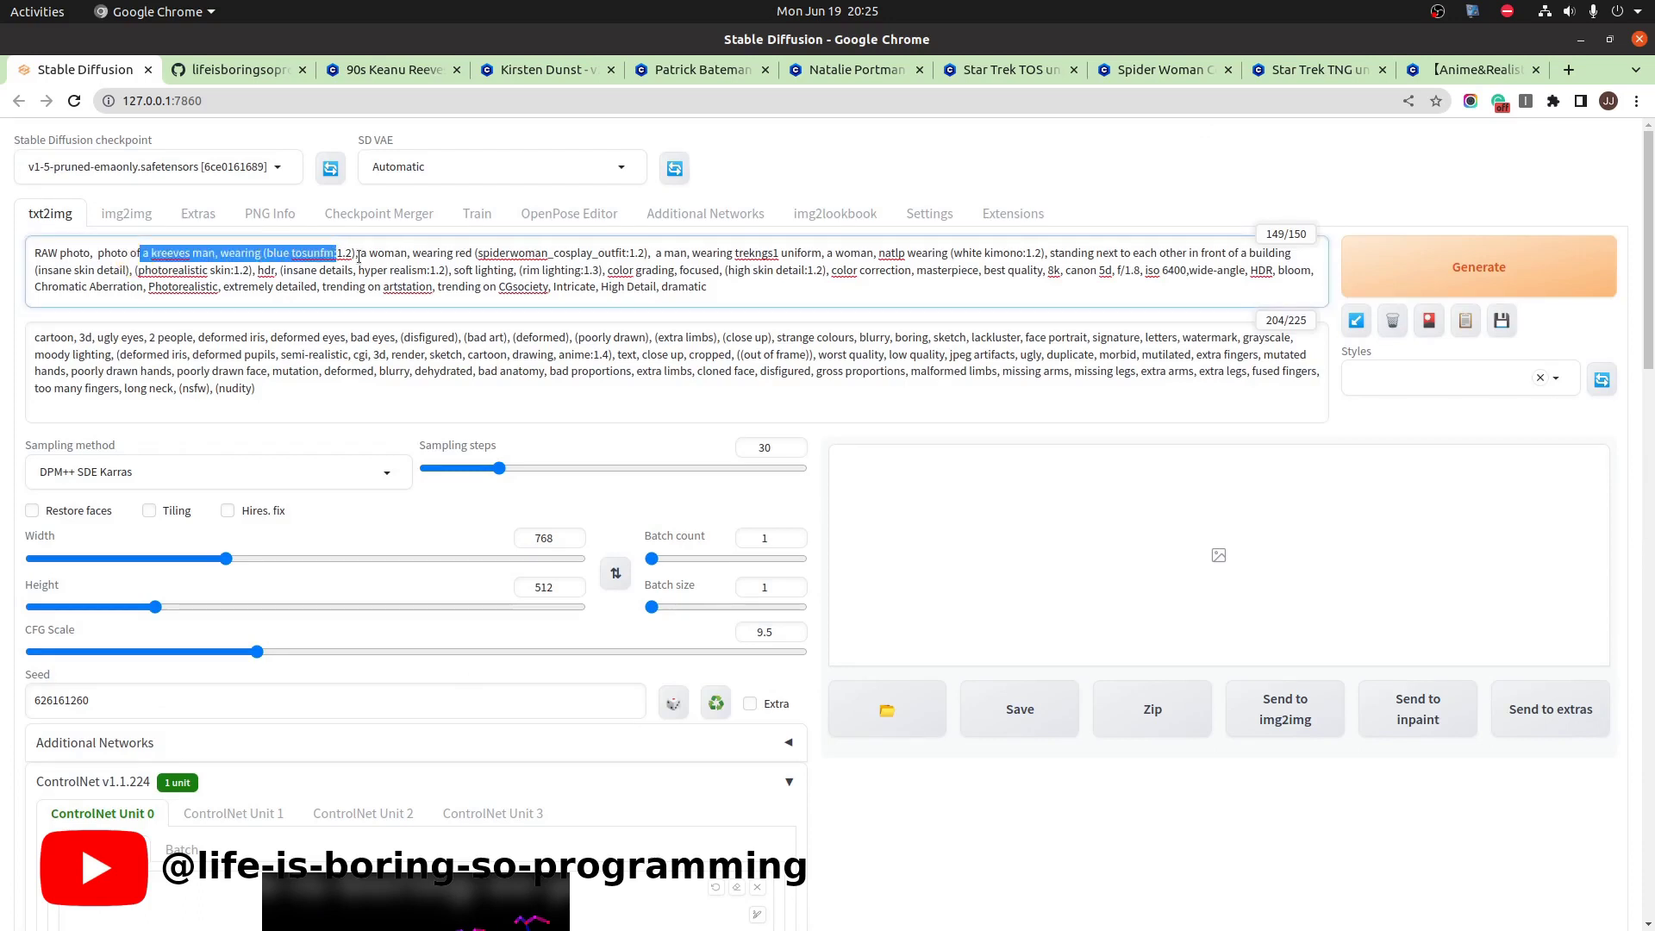
pyautogui.click(1567, 282)
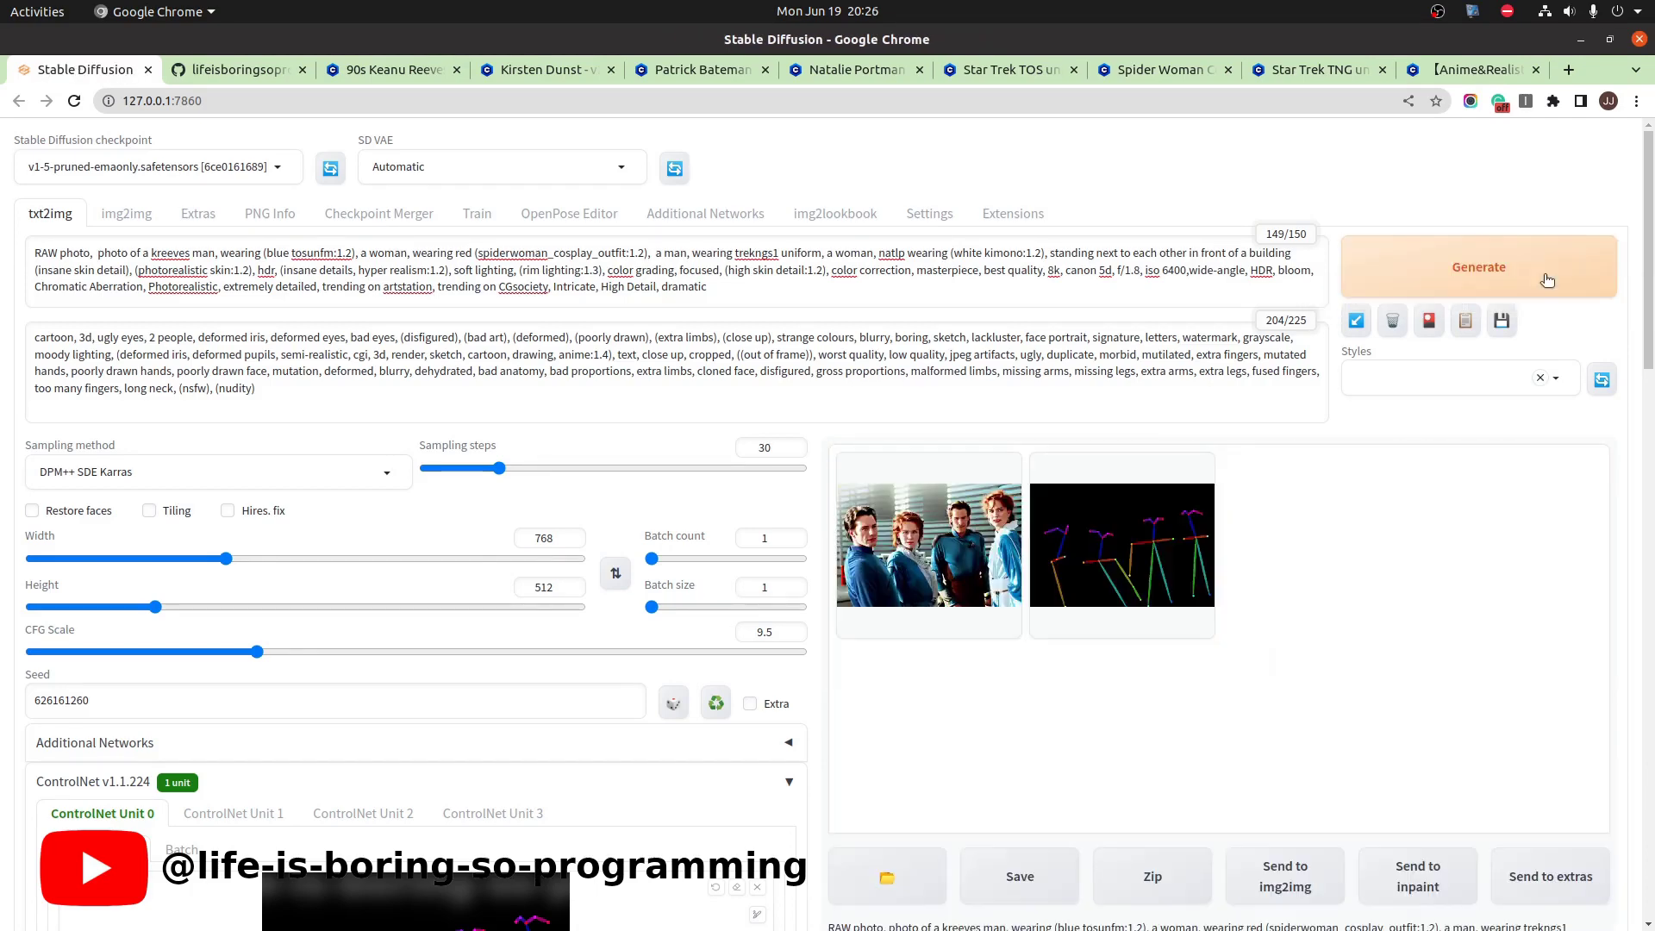
pyautogui.click(939, 604)
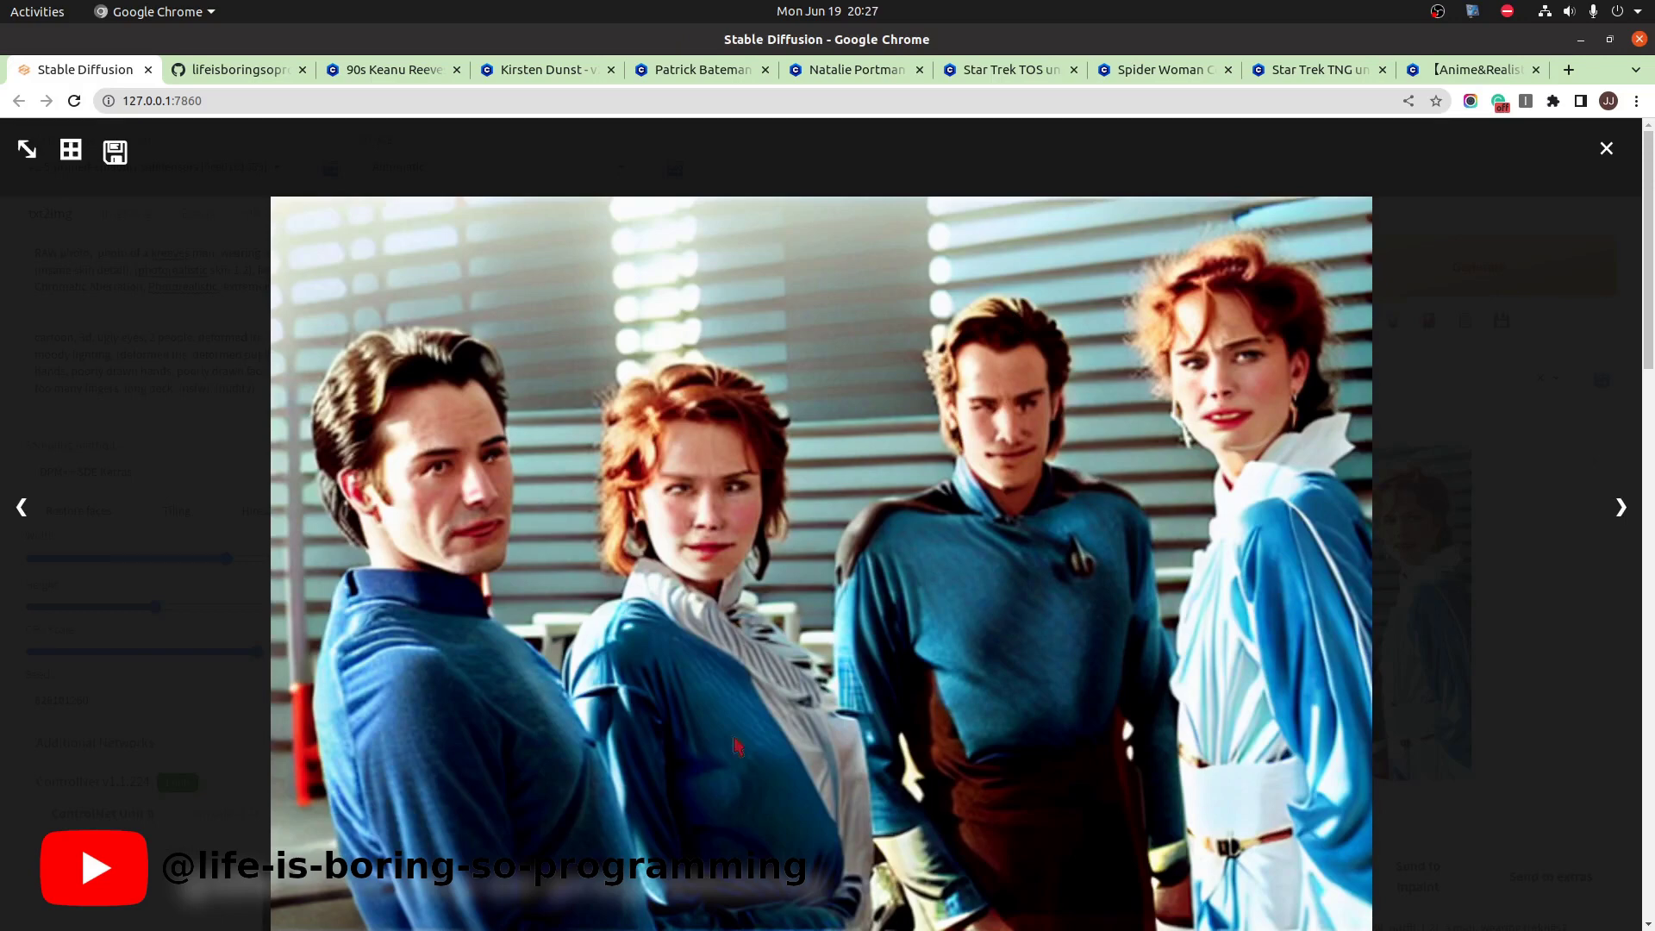
pyautogui.click(1606, 148)
pyautogui.click(221, 603)
pyautogui.write('1.5')
pyautogui.click(1479, 267)
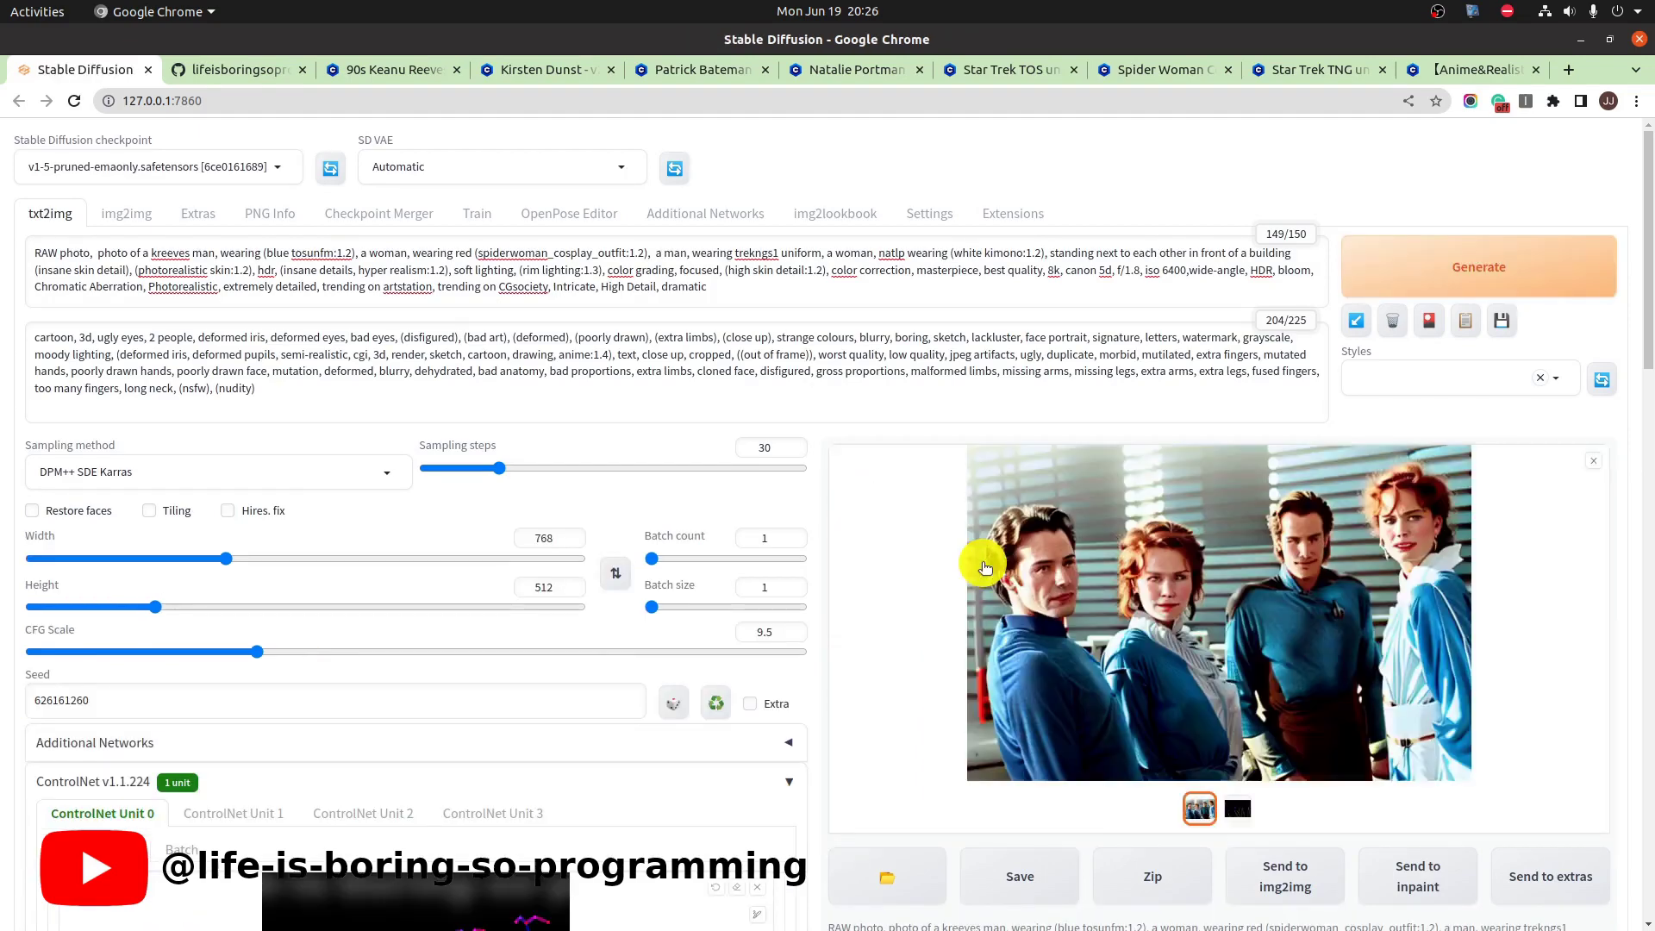
pyautogui.click(1270, 595)
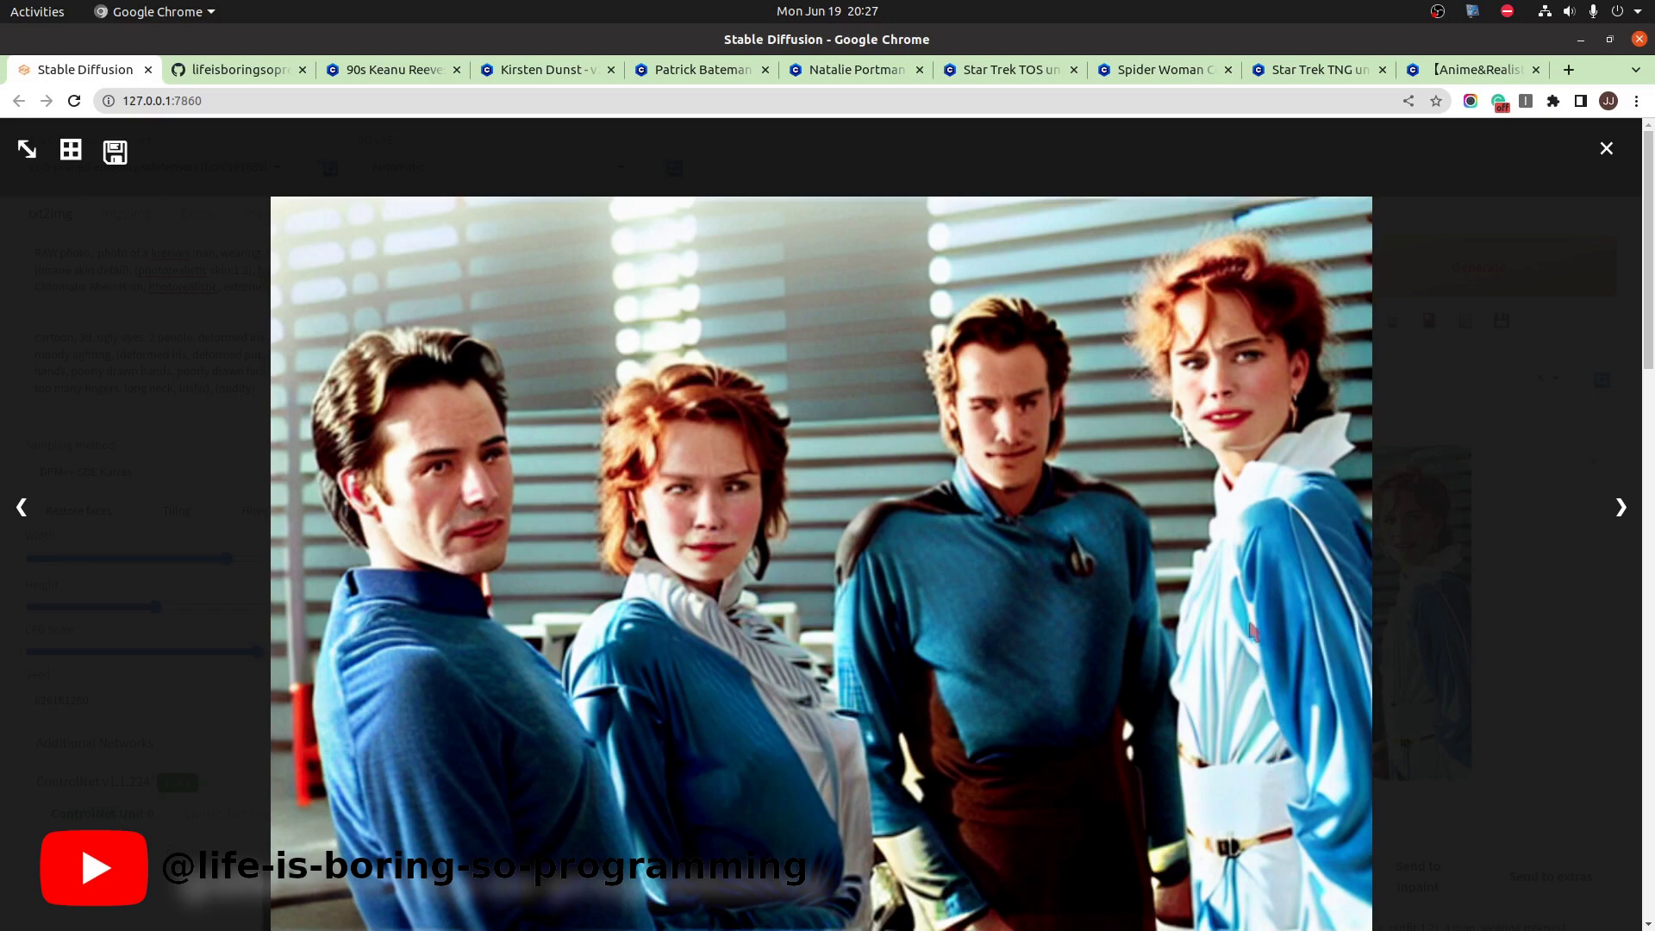
pyautogui.click(1608, 151)
# Enable Hires. fix with 15 hires steps, denoising strength 0.5 and upscale by 1.5, and regenerate the image.
pyautogui.click(228, 510)
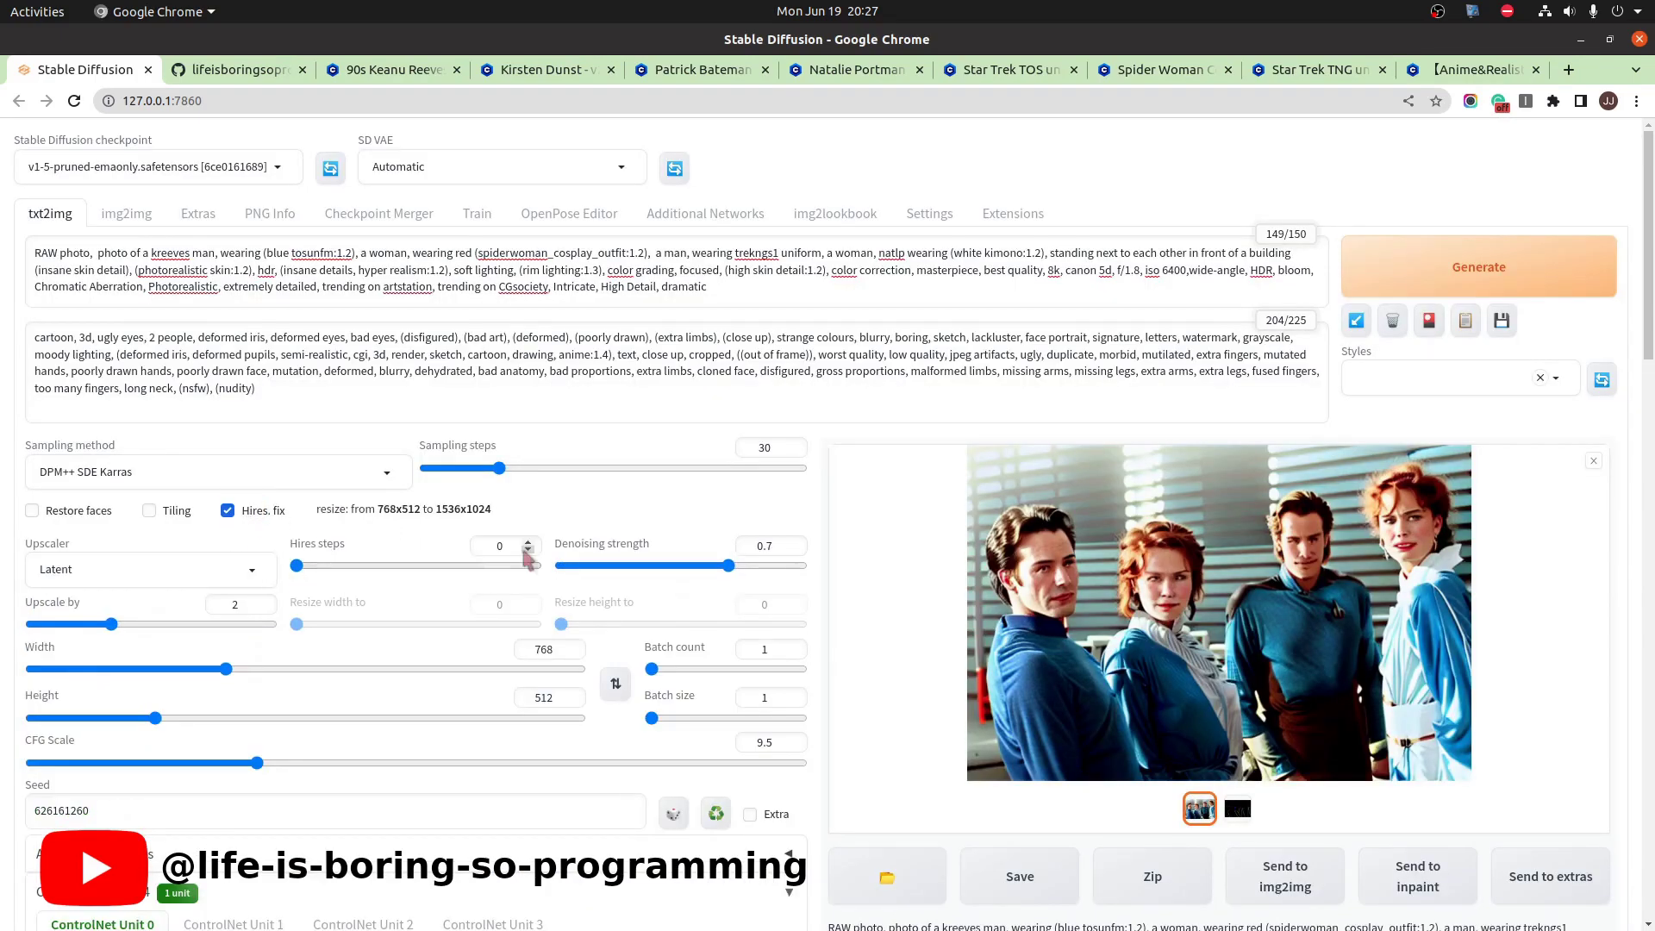
pyautogui.moveTo(526, 546); pyautogui.dragTo(470, 541)
pyautogui.write('15')
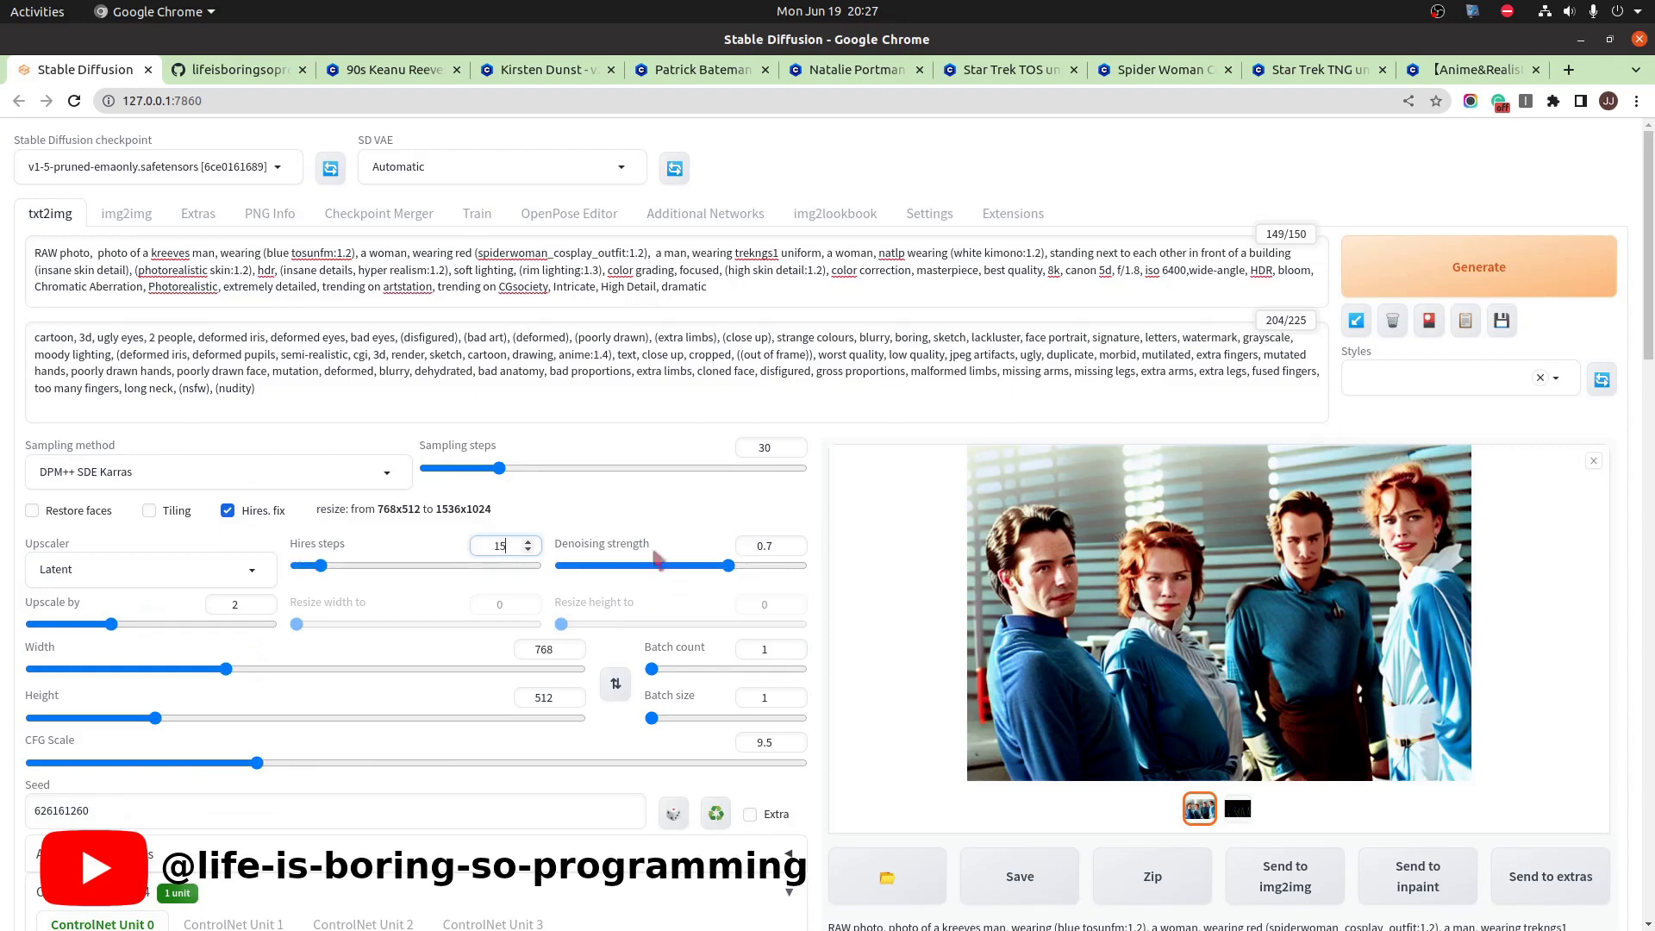
pyautogui.moveTo(794, 545); pyautogui.dragTo(756, 547)
pyautogui.write('0.5')
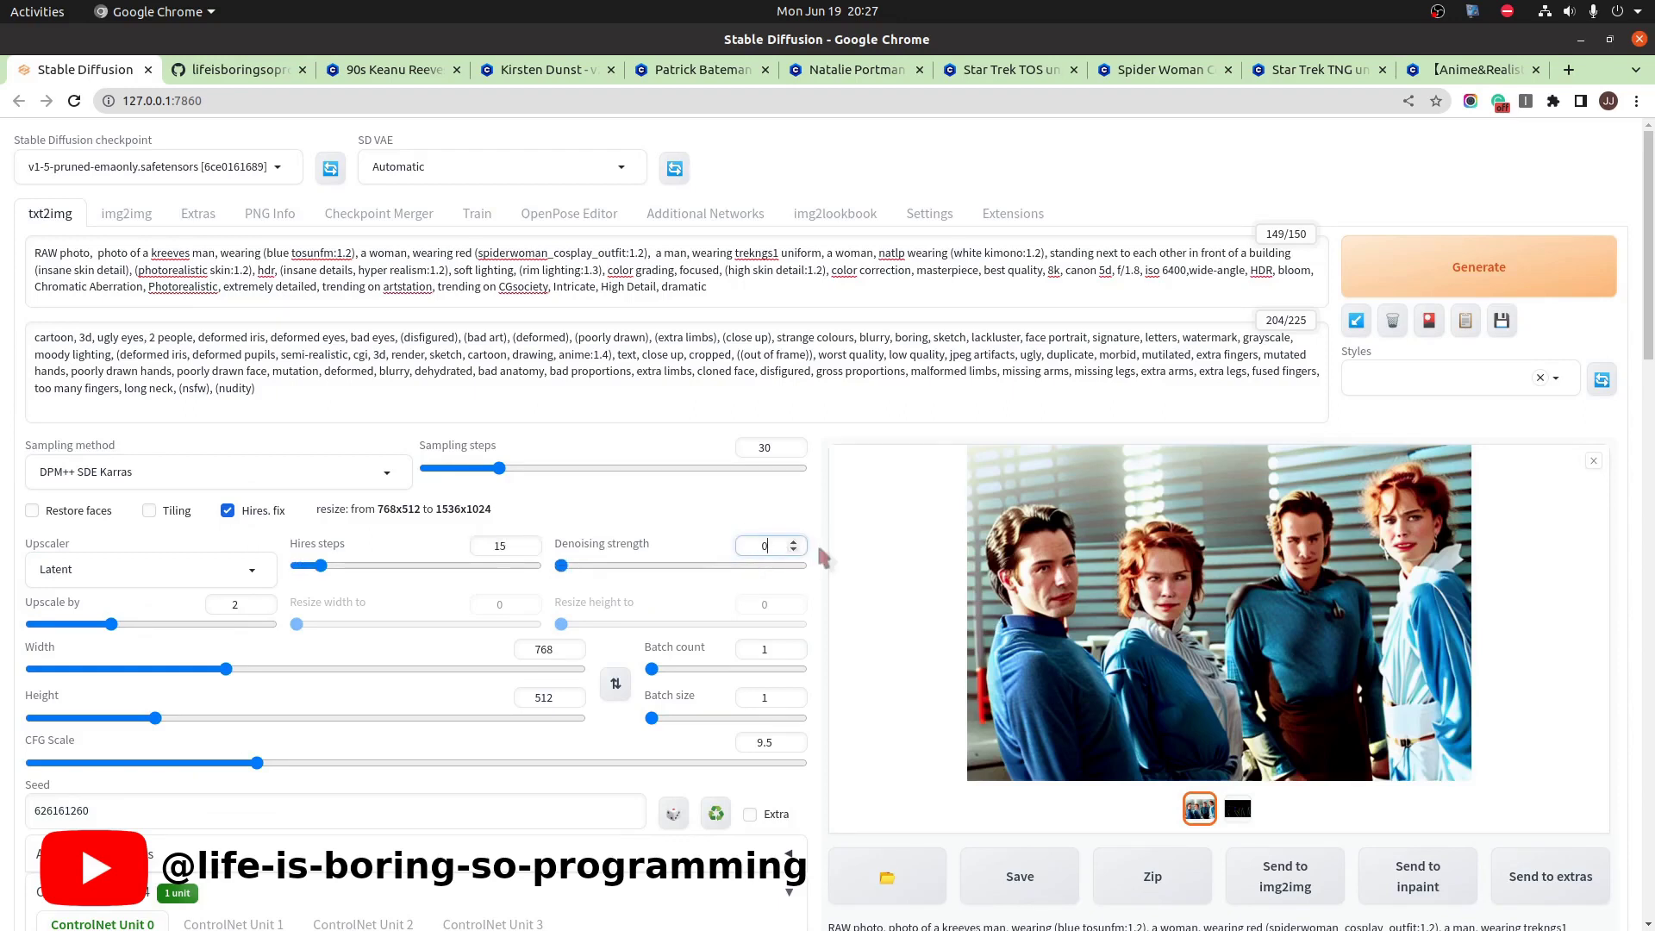
pyautogui.doubleClick(234, 605)
pyautogui.write('1.5')
pyautogui.click(1478, 268)
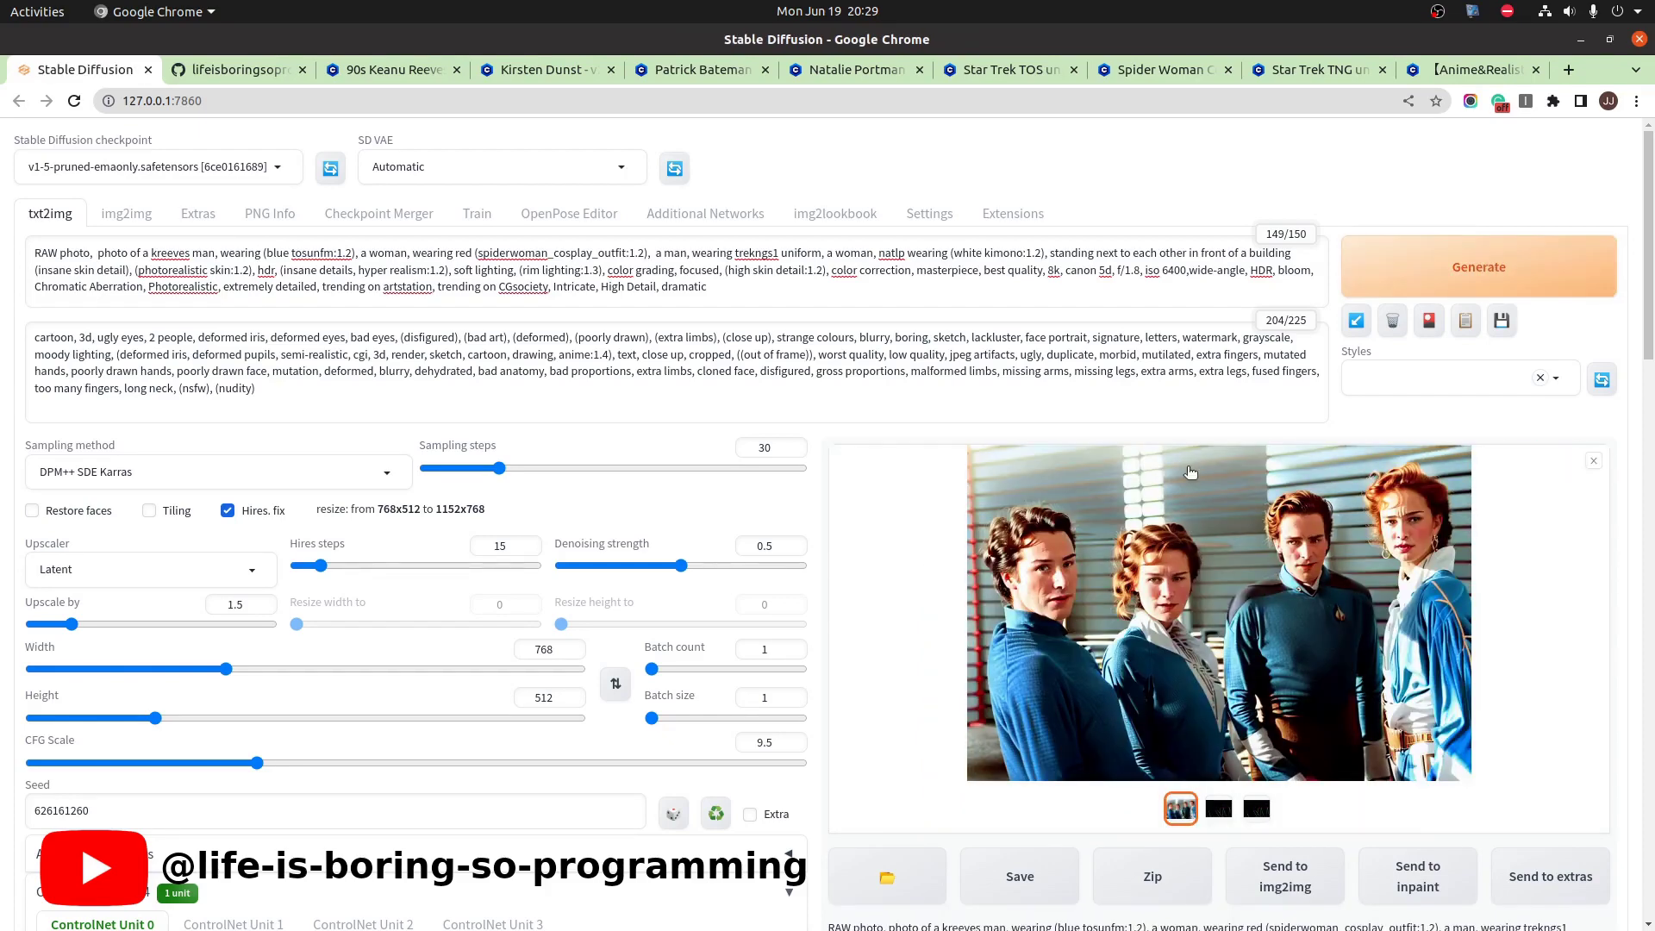
pyautogui.click(1192, 477)
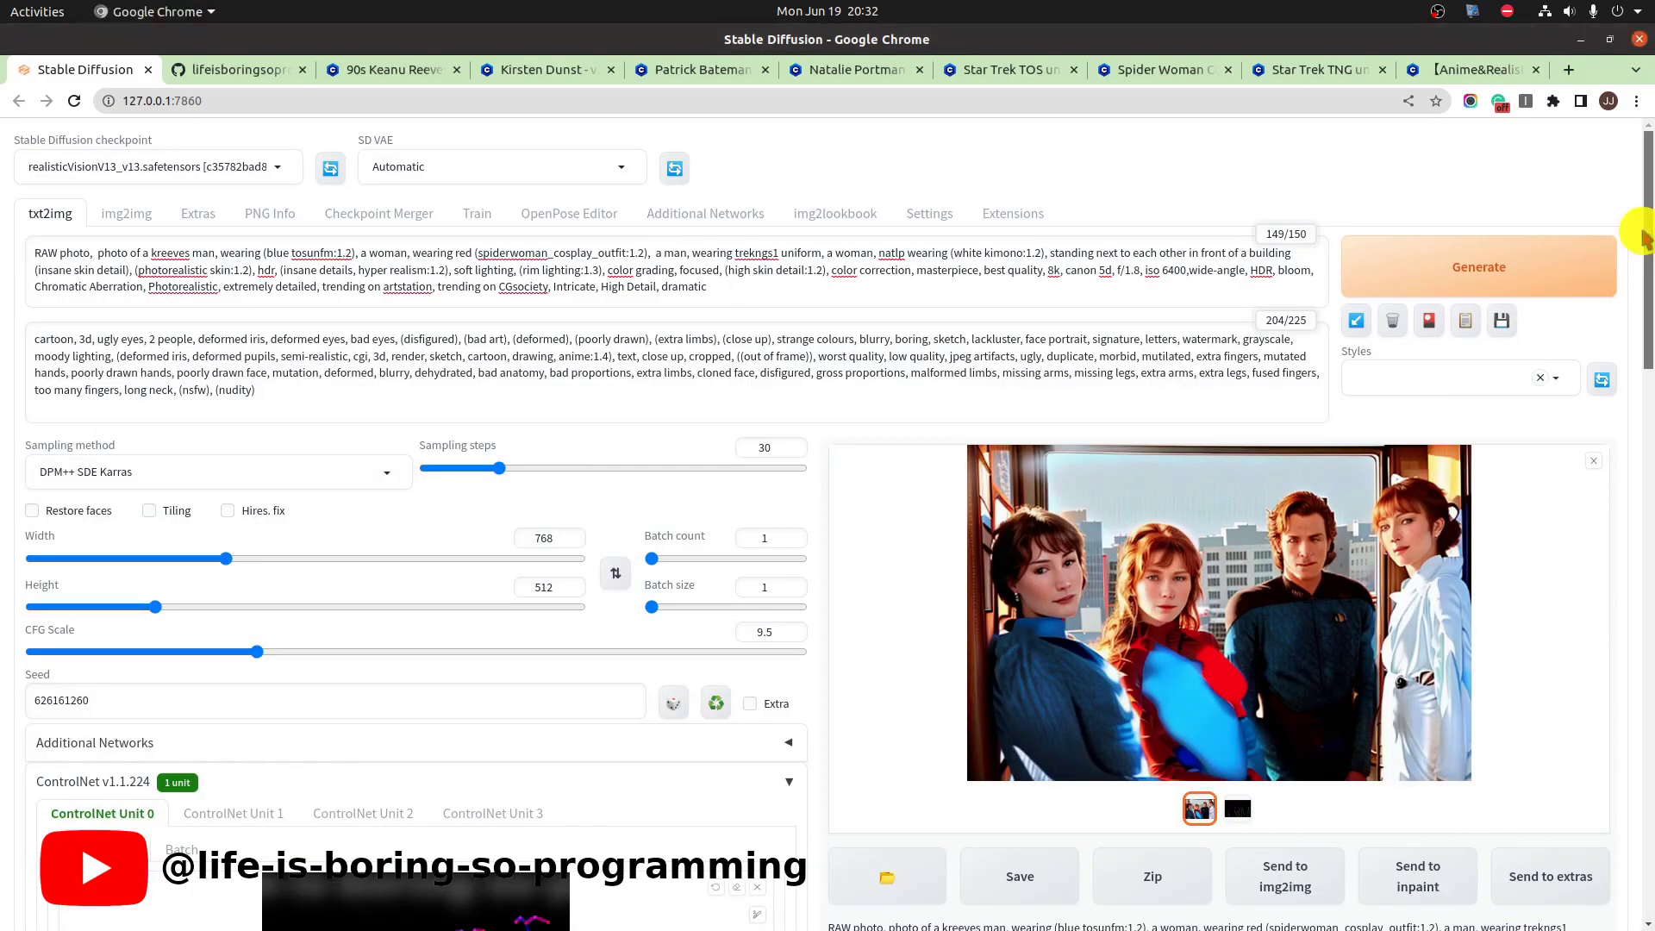
# Open the Latent Couple settings below Lora Masks and return to the prompt.
pyautogui.scroll(-15, 1642, 237)
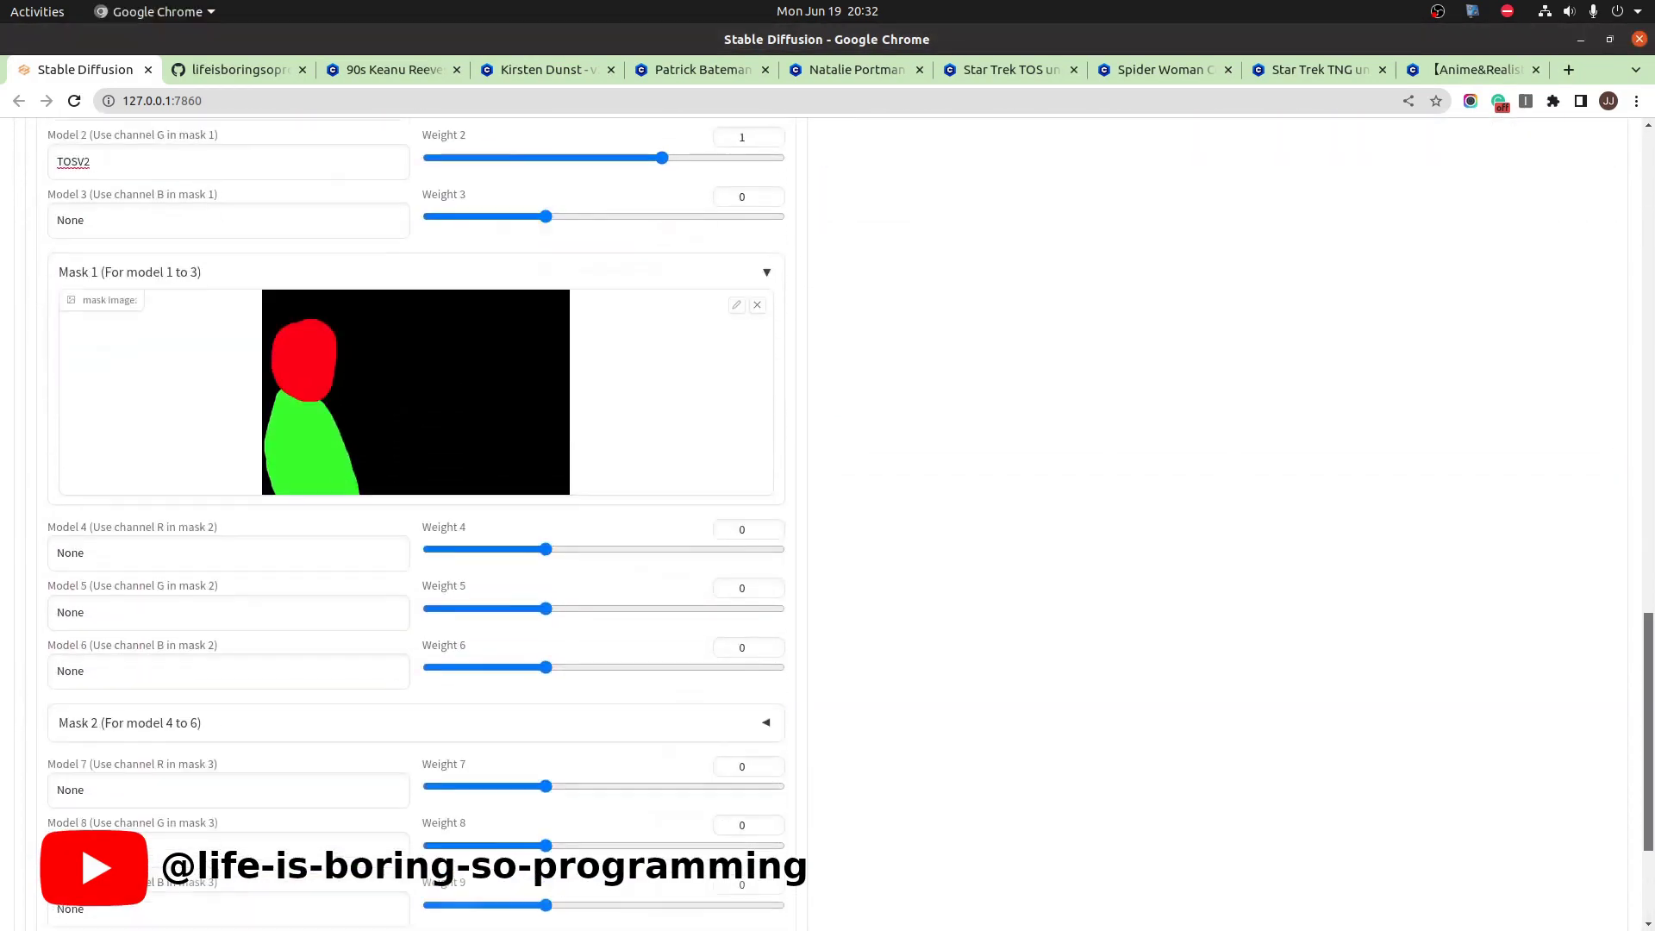
pyautogui.scroll(-3, 1155, 599)
pyautogui.click(83, 790)
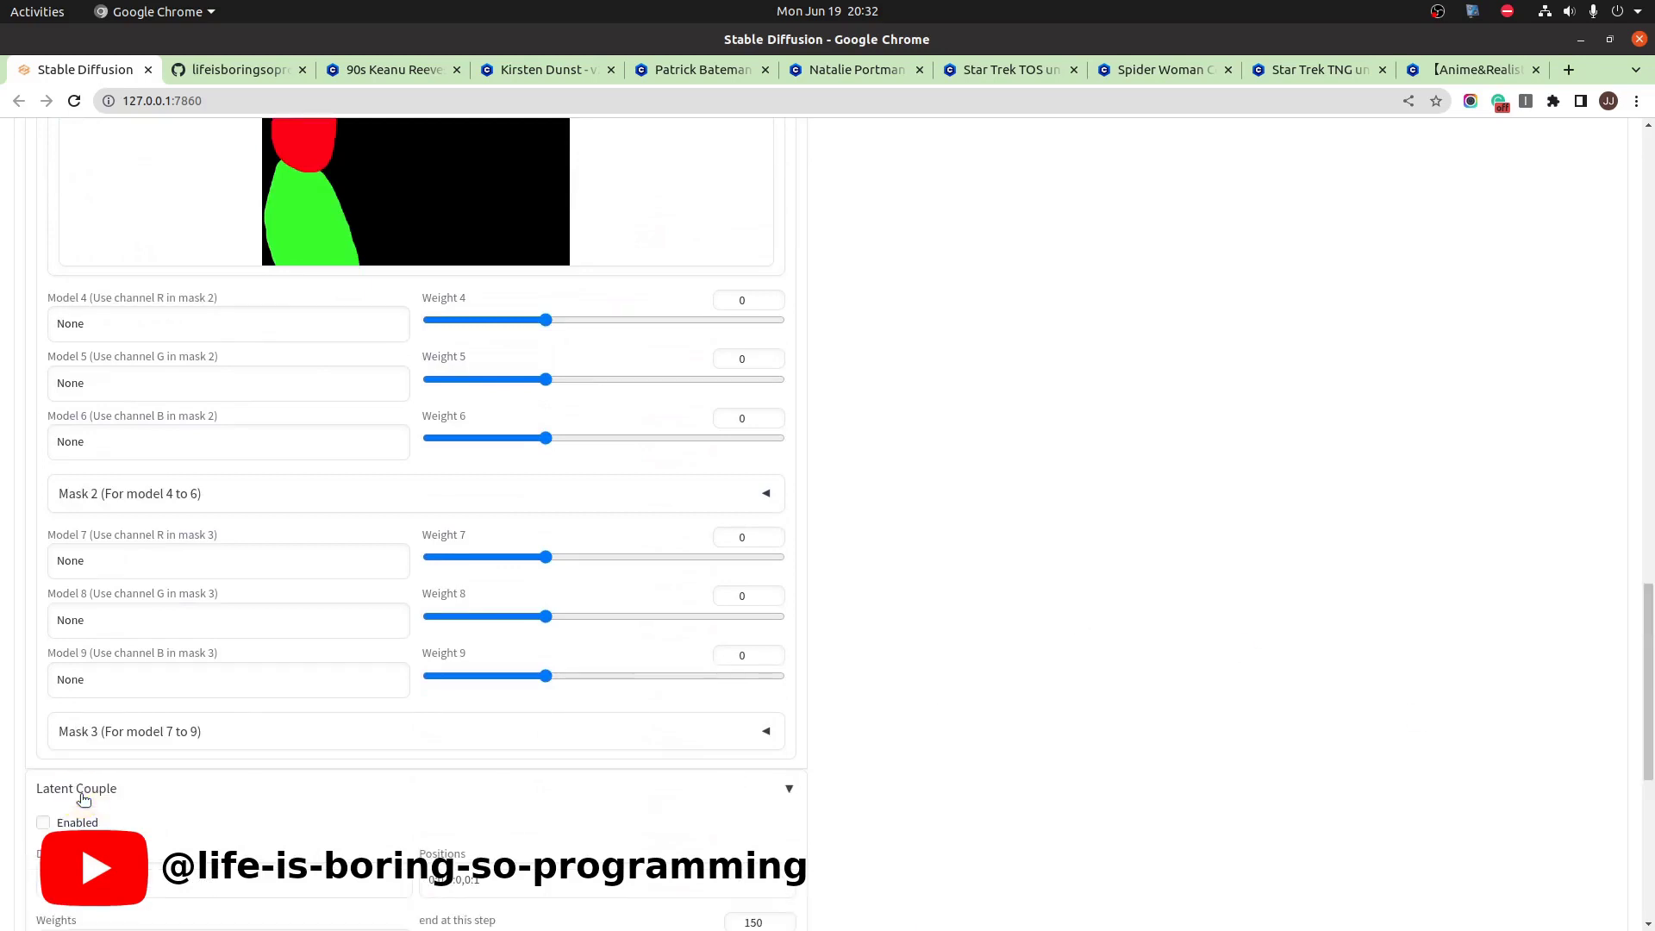
pyautogui.scroll(-5, 104, 787)
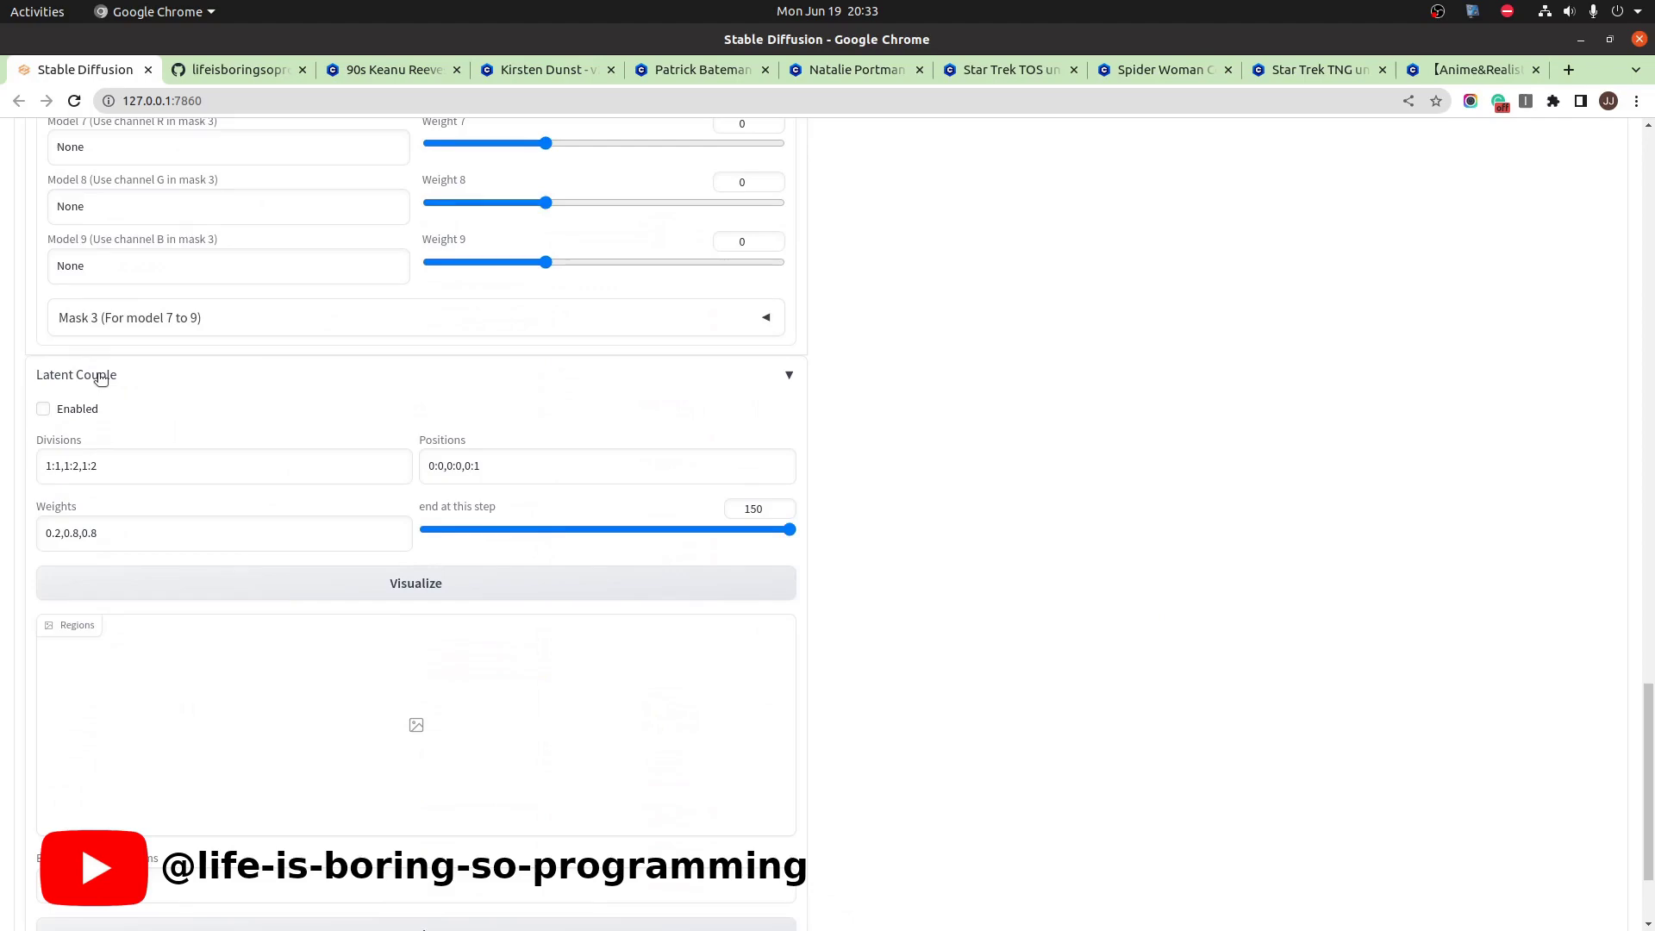
pyautogui.scroll(20, 1043, 244)
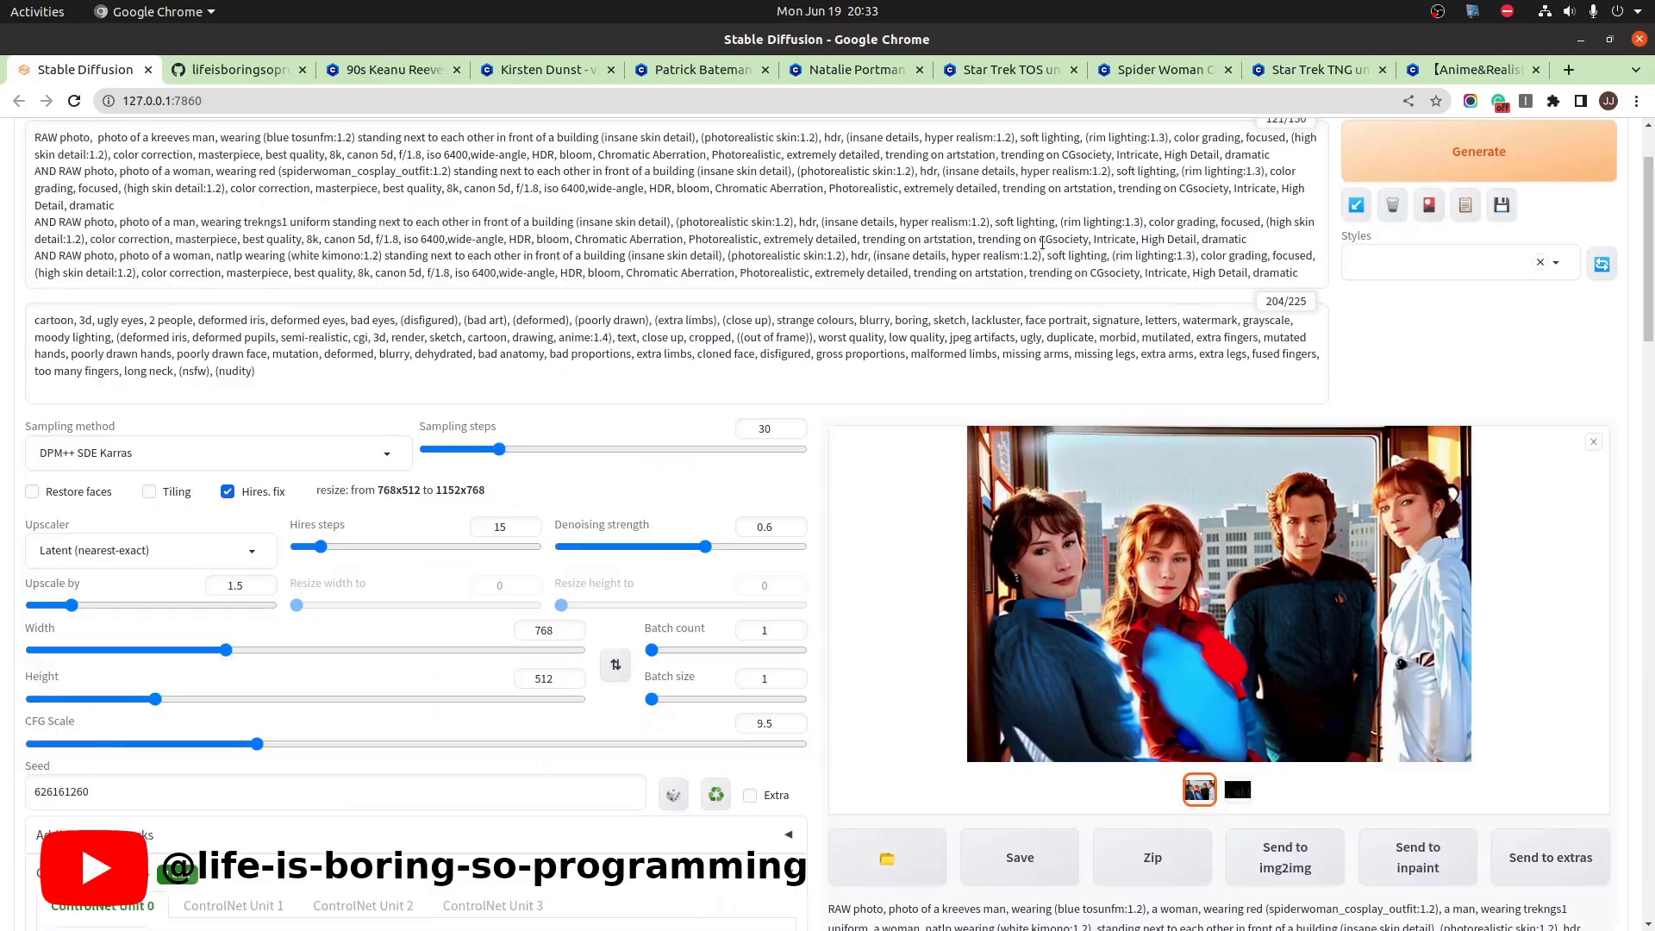
# Turn off Hires. fix and enable Latent Couple with the extra generation params applied and its regions visualized.
pyautogui.click(251, 489)
pyautogui.moveTo(1647, 259); pyautogui.dragTo(1647, 819)
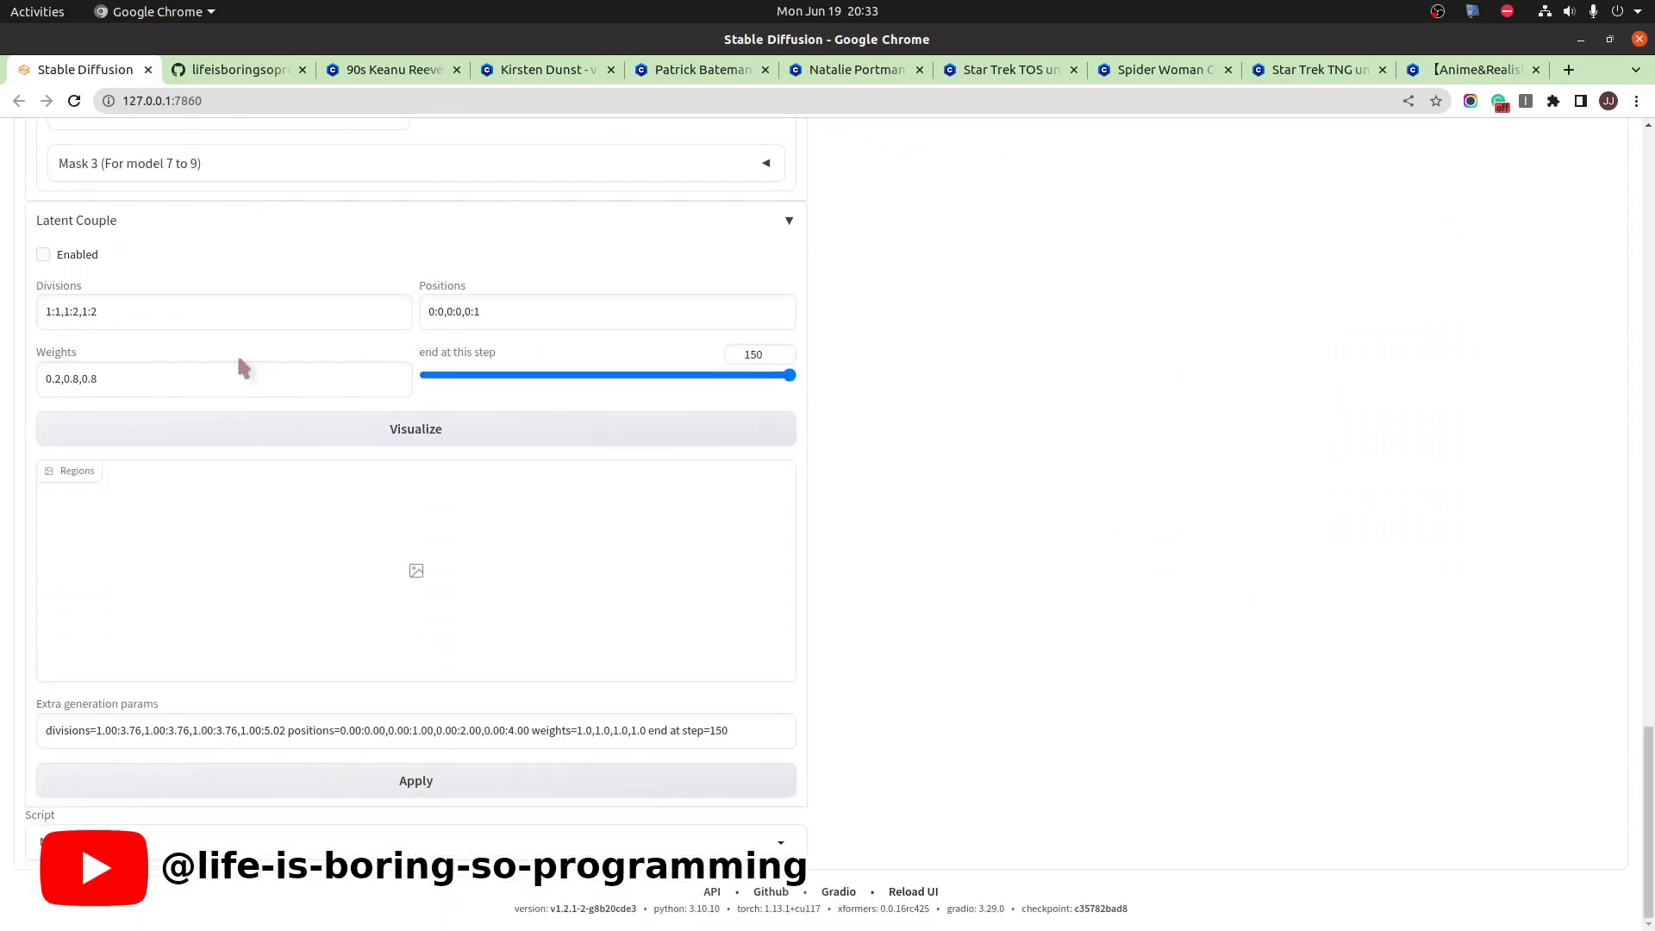
pyautogui.click(278, 780)
pyautogui.click(453, 430)
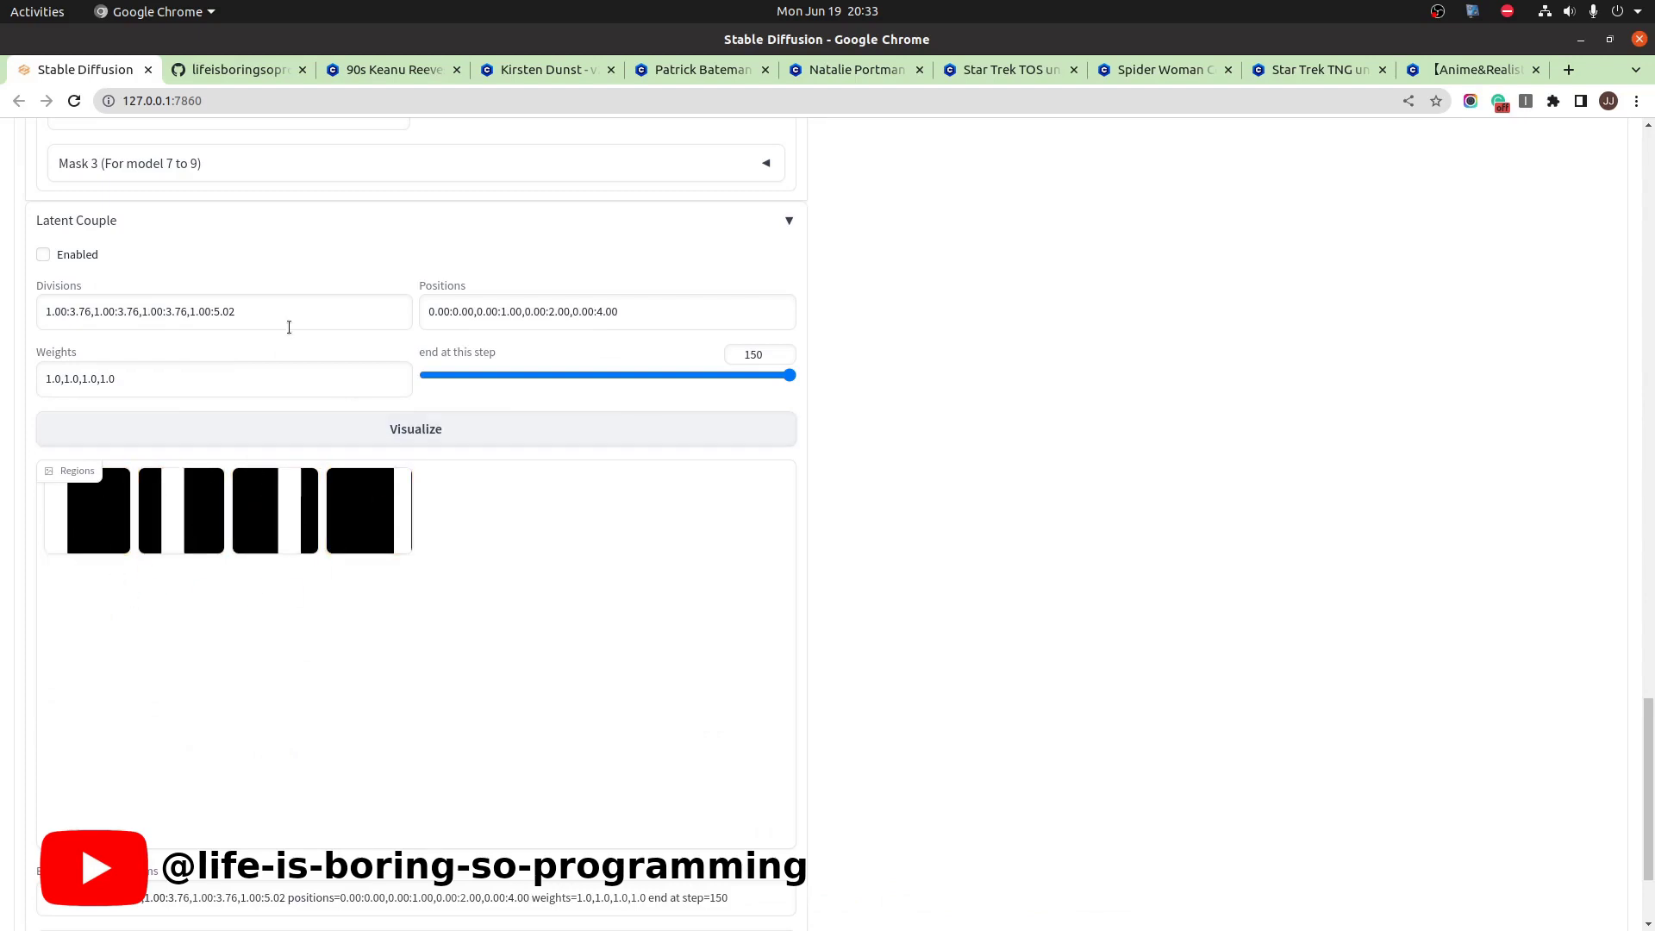
pyautogui.click(45, 255)
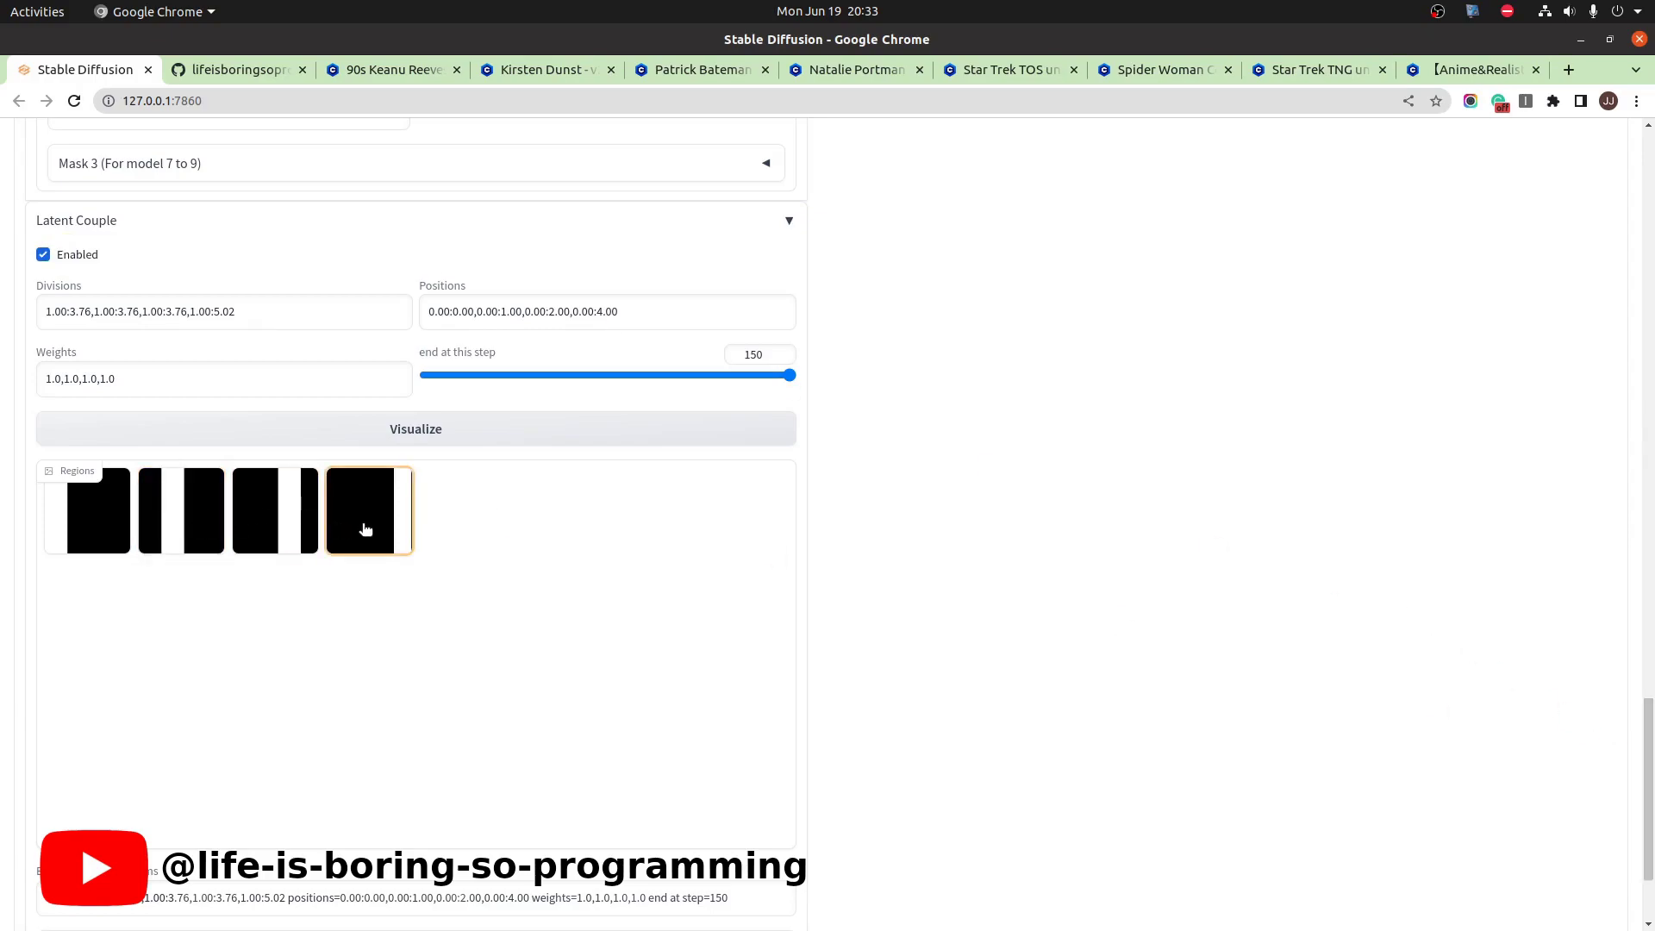
# Examine the four AND-separated sections of the positive prompt, one for each person in the image.
pyautogui.moveTo(1646, 721); pyautogui.dragTo(1647, 152)
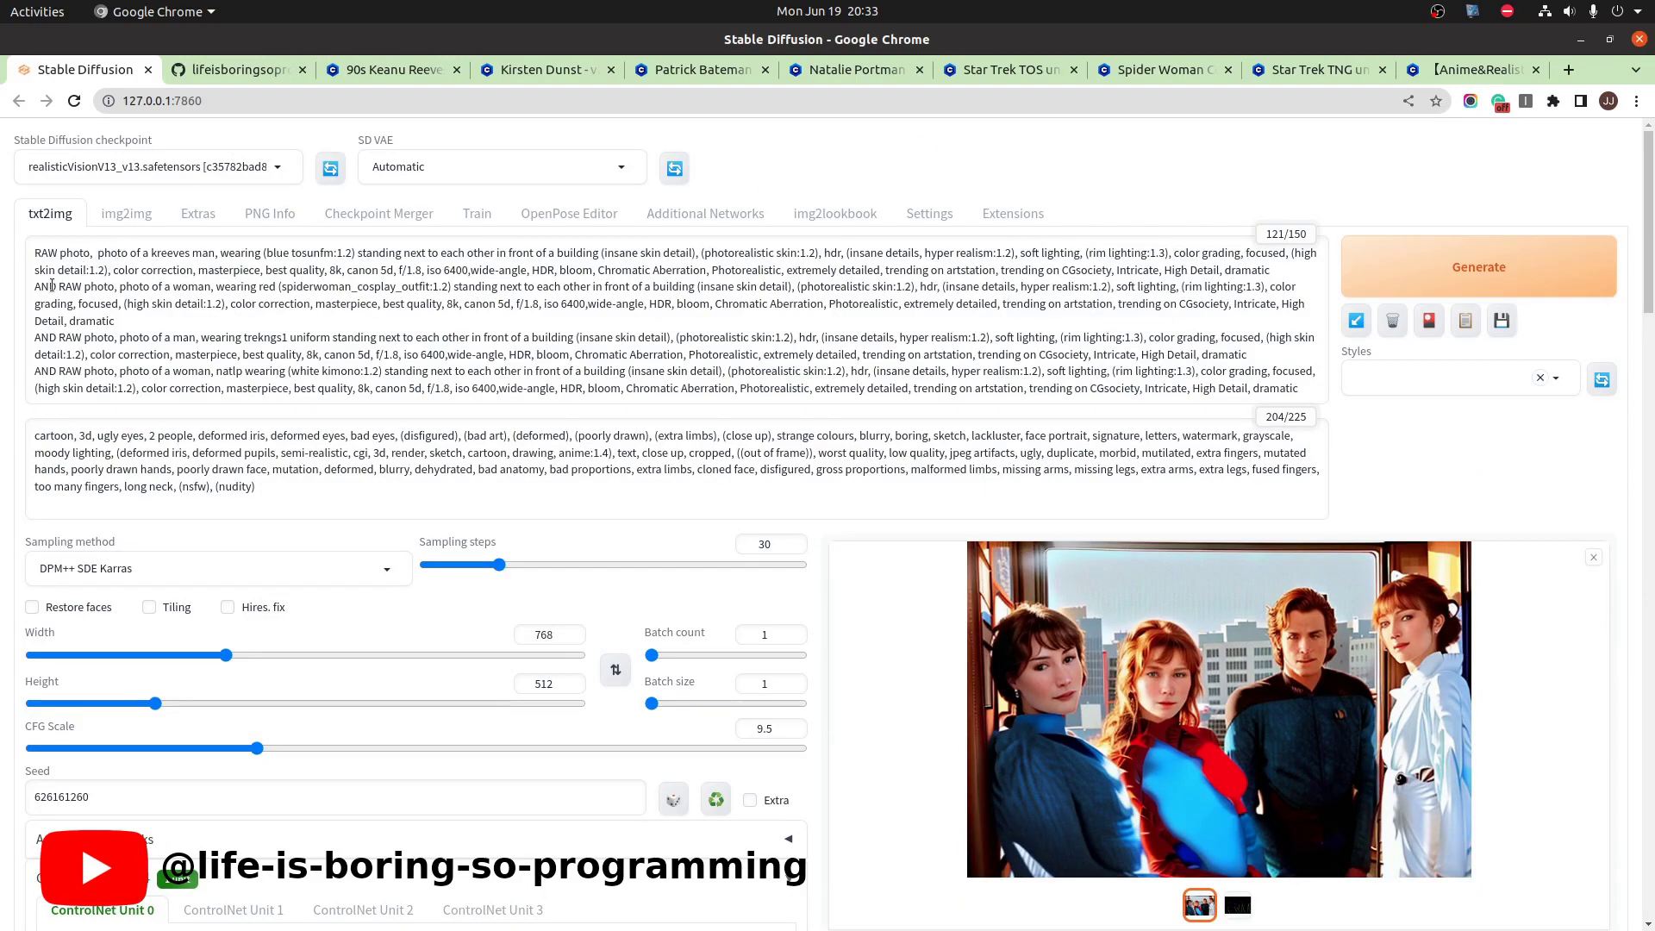
pyautogui.moveTo(36, 250); pyautogui.dragTo(1272, 272)
pyautogui.moveTo(59, 286); pyautogui.dragTo(144, 313)
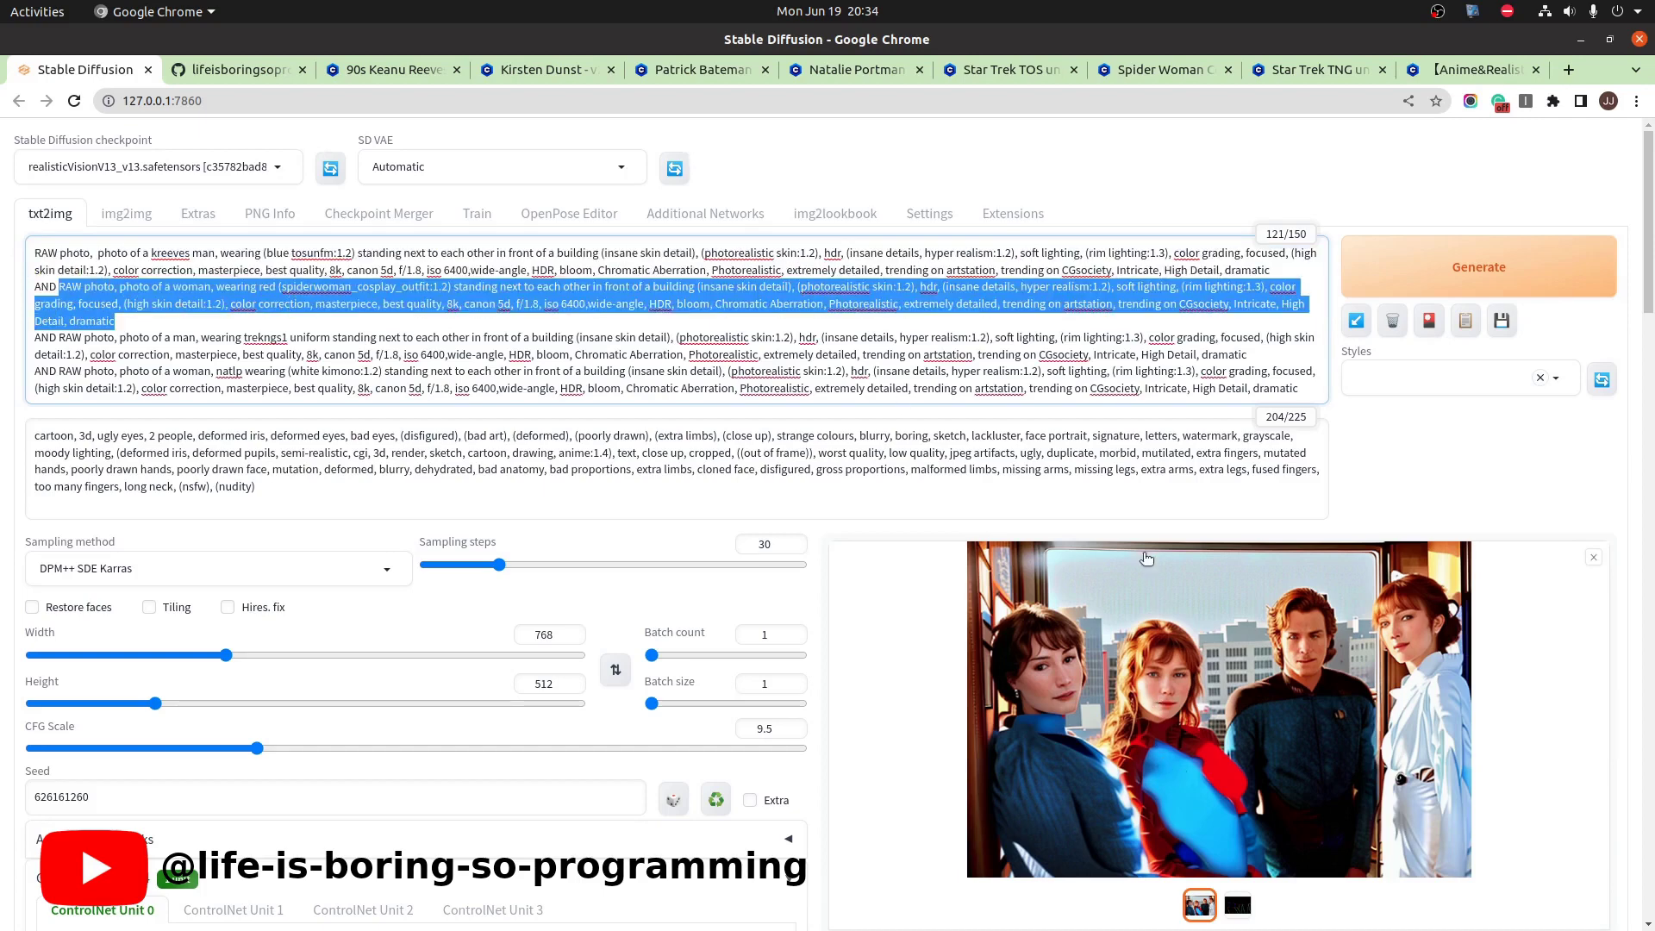
pyautogui.click(44, 339)
pyautogui.doubleClick(45, 337)
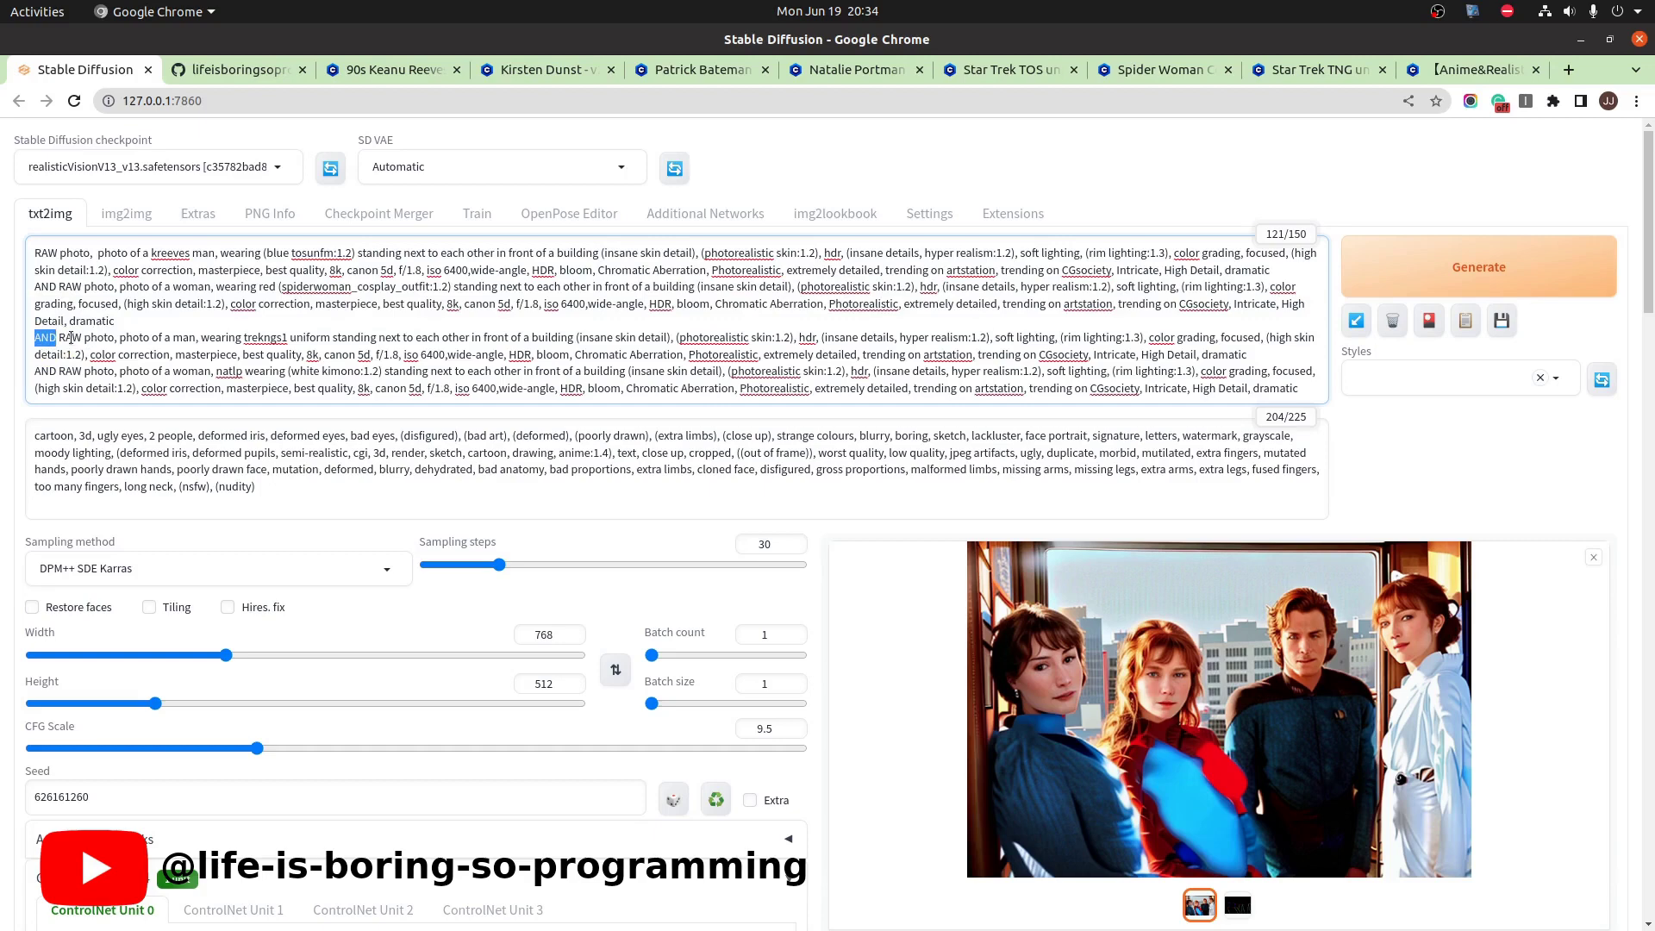
pyautogui.moveTo(61, 337); pyautogui.dragTo(1313, 356)
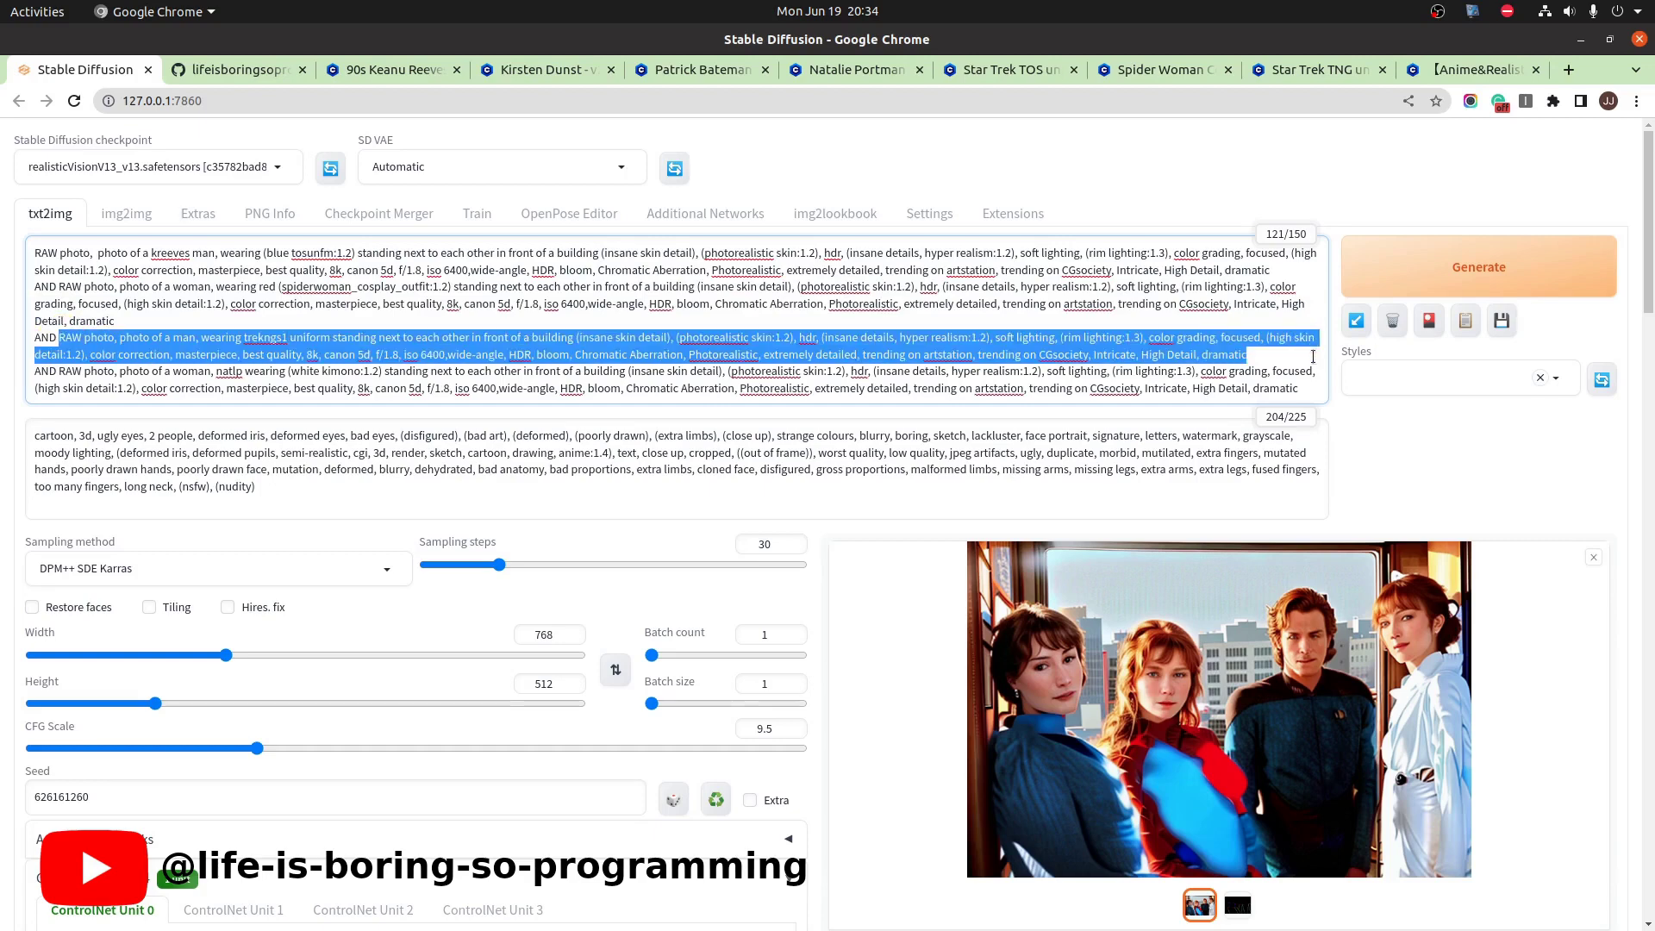
pyautogui.click(44, 371)
pyautogui.doubleClick(44, 371)
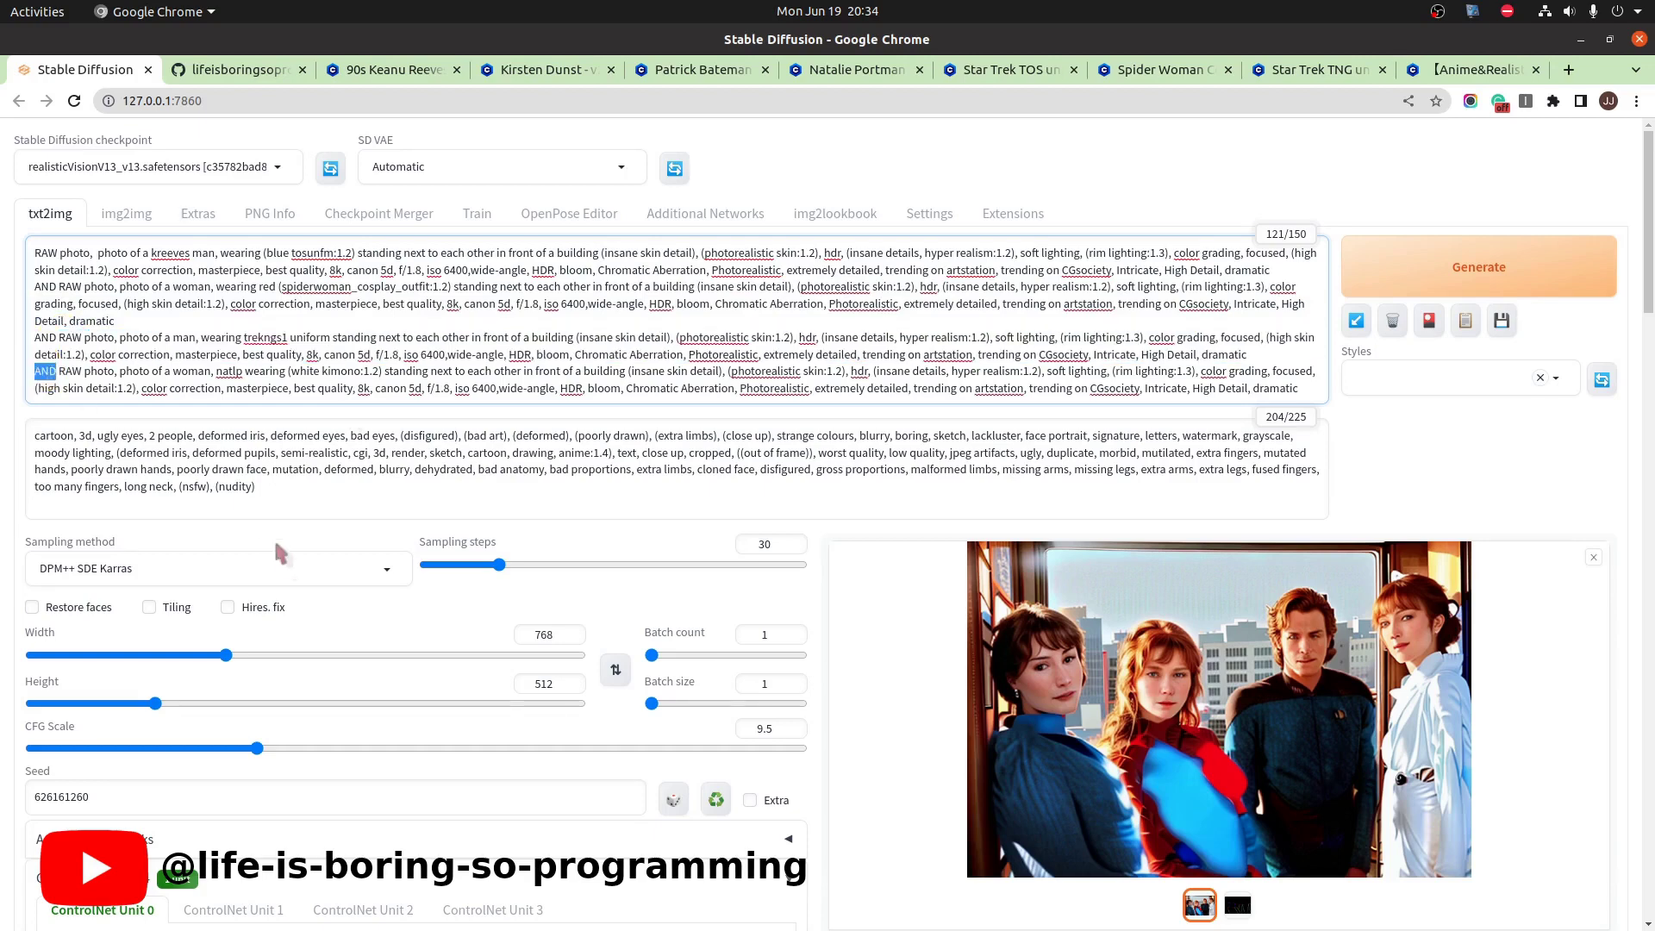
pyautogui.moveTo(60, 371); pyautogui.dragTo(1339, 406)
pyautogui.click(405, 370)
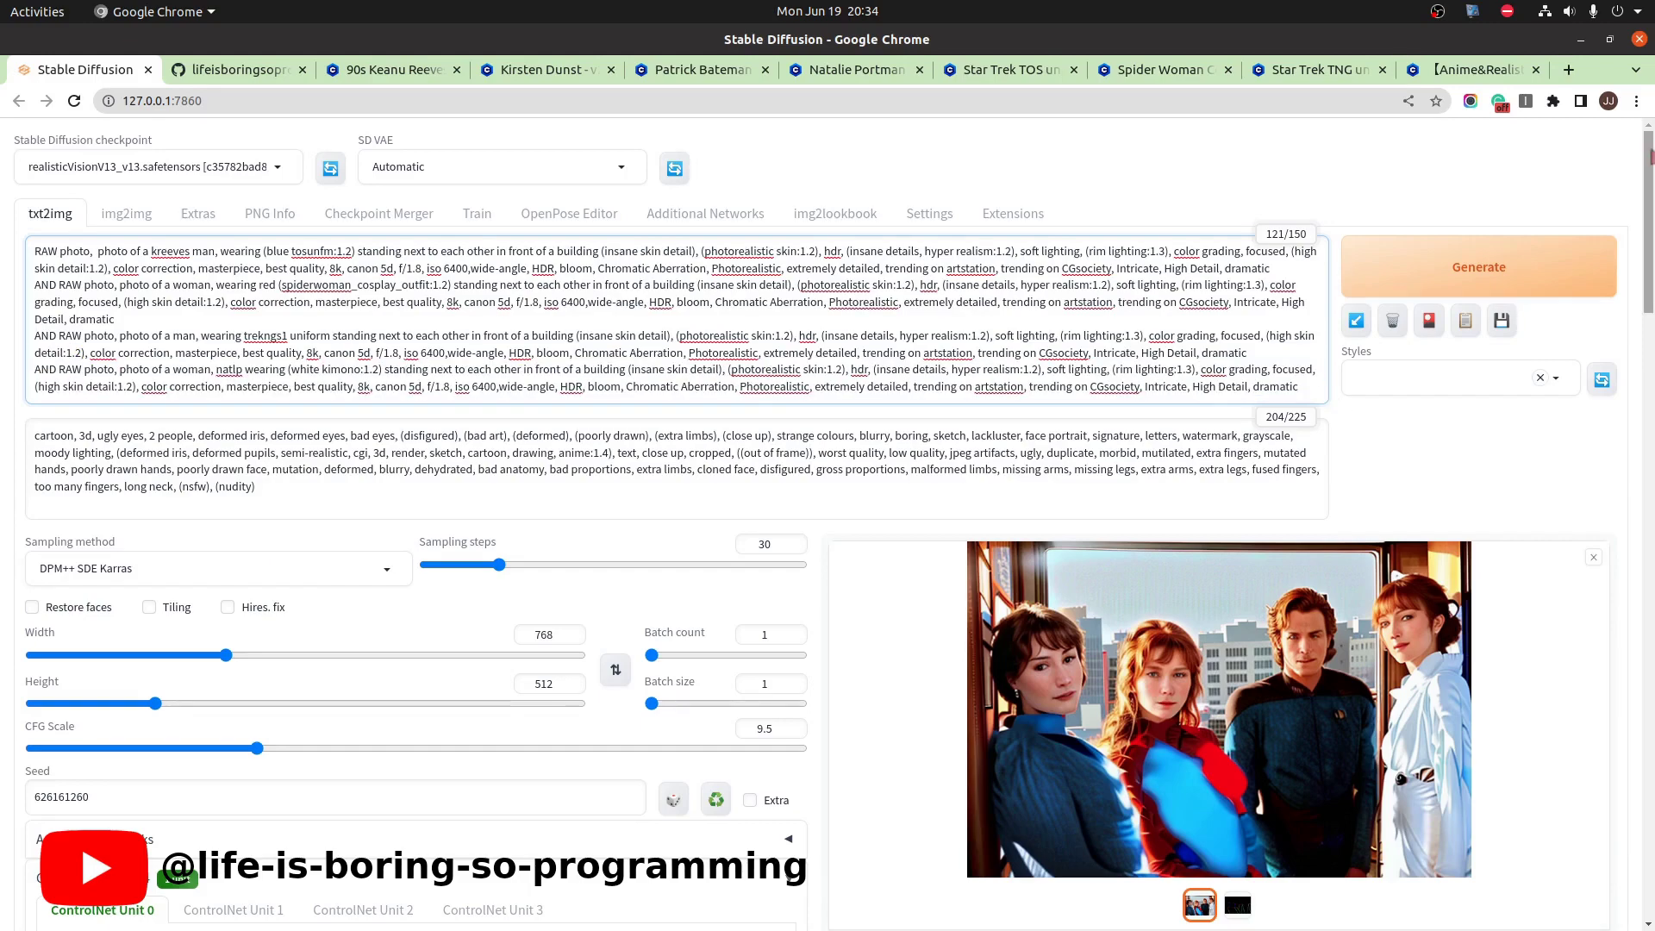
# Review the Lora Masks model groups from Model 1 to 9 through Model 28 to 36, and the Latent Couple settings.
pyautogui.scroll(-7, 1519, 325)
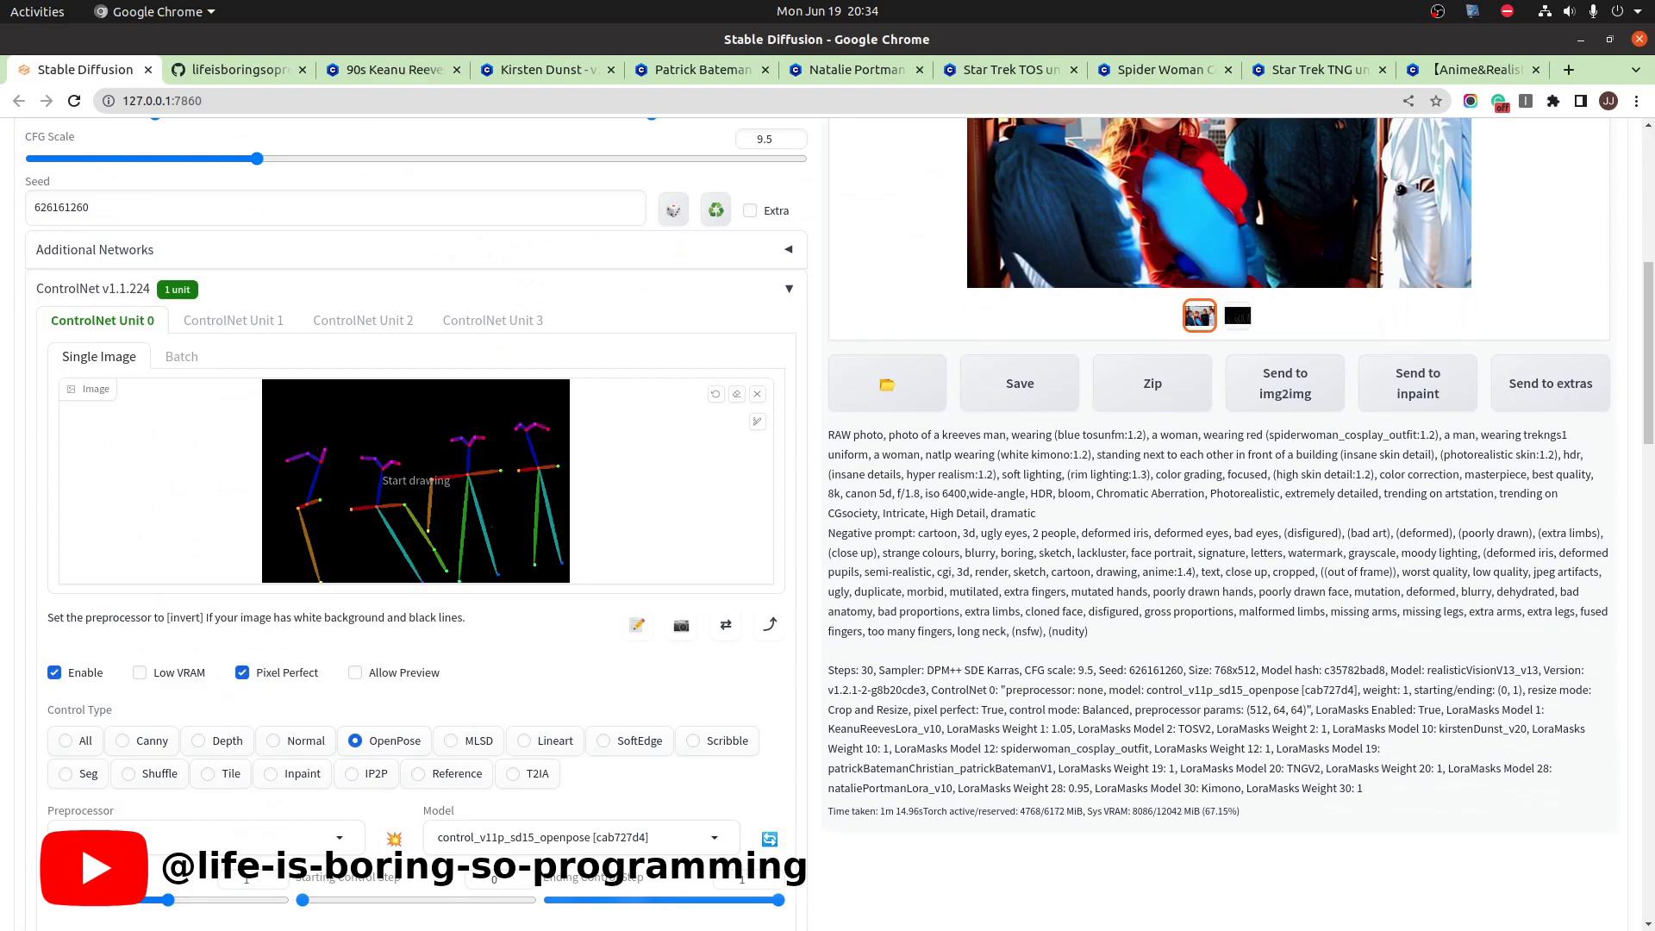
pyautogui.moveTo(1647, 316); pyautogui.dragTo(1647, 514)
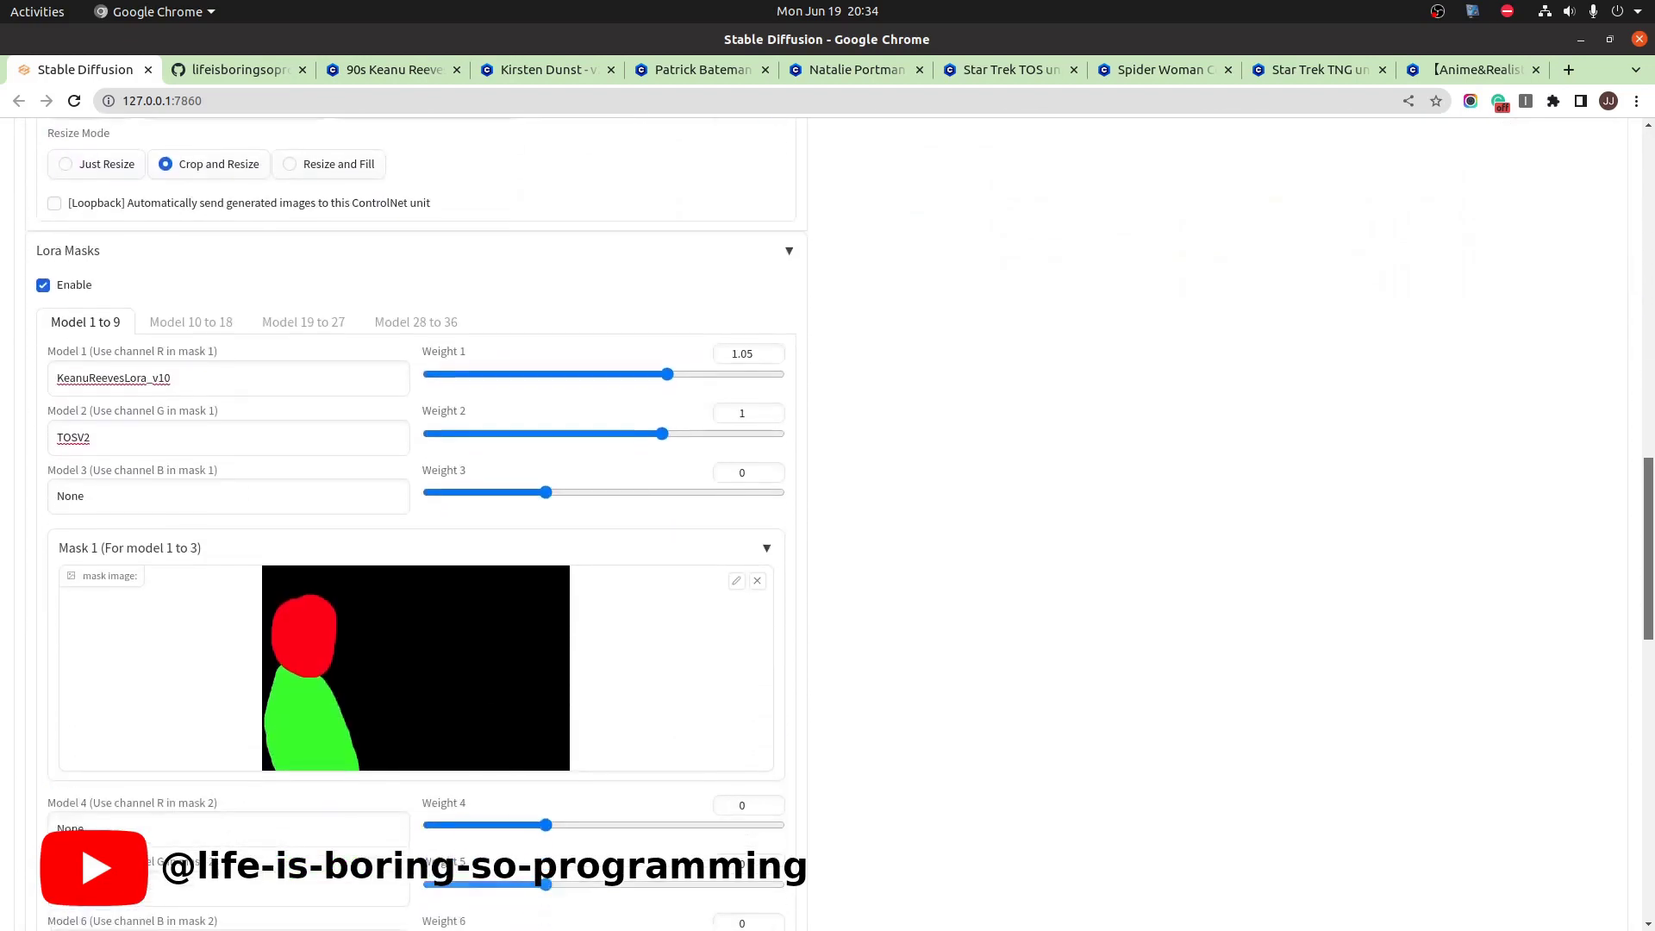
pyautogui.click(177, 300)
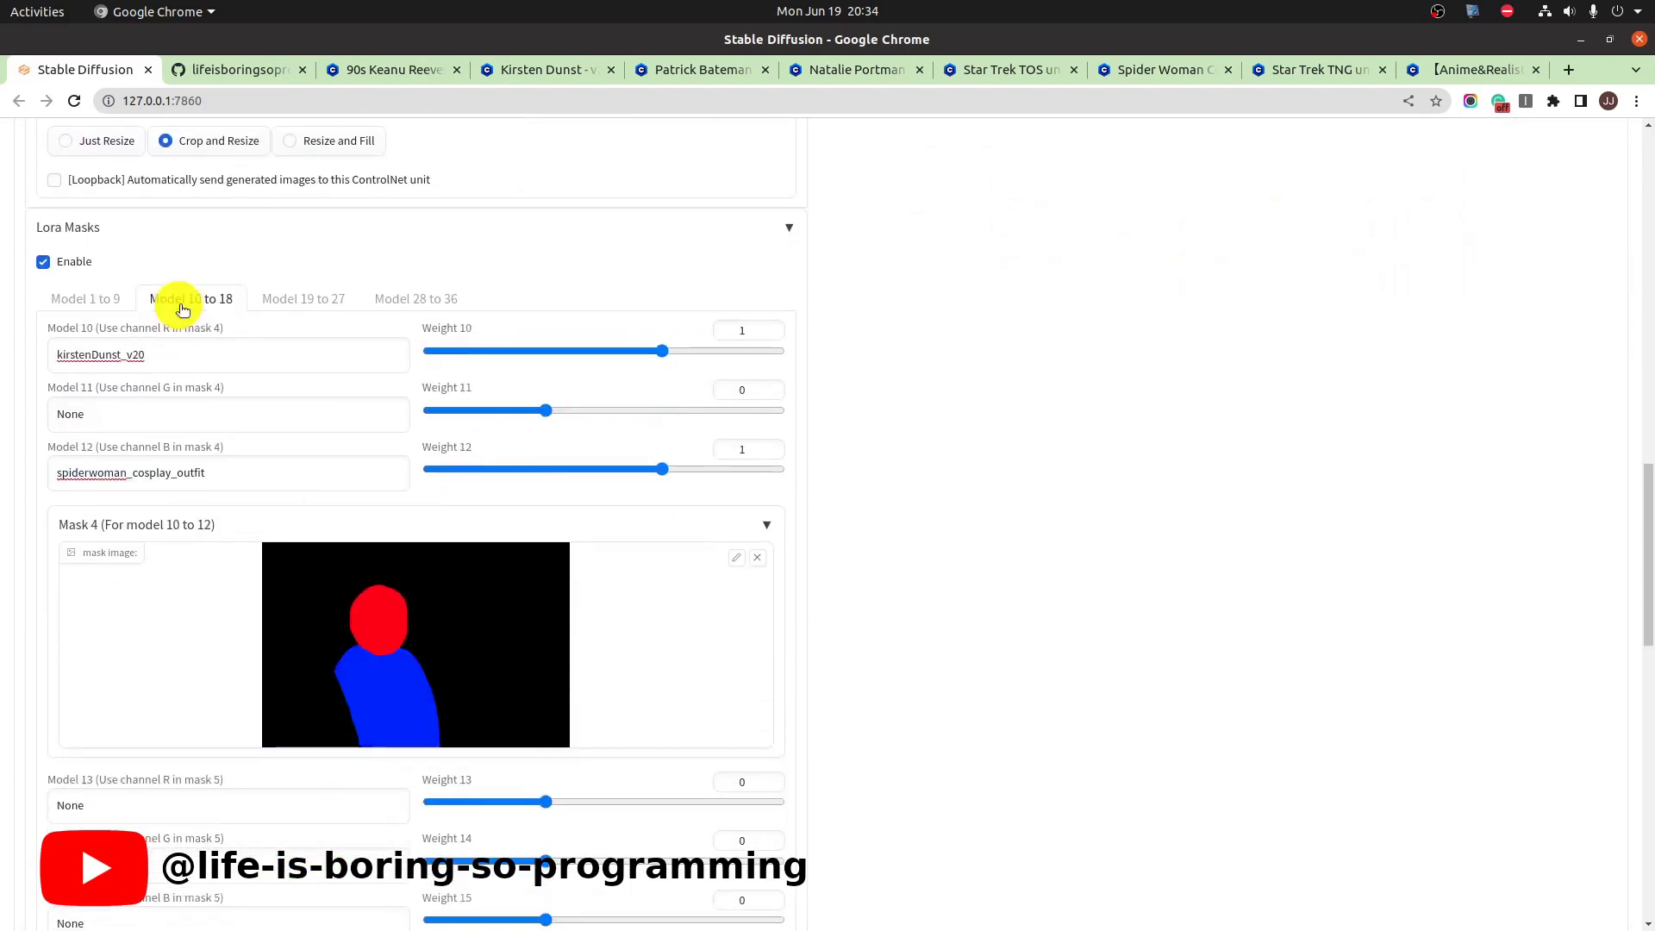
pyautogui.click(323, 302)
pyautogui.click(413, 300)
pyautogui.click(88, 300)
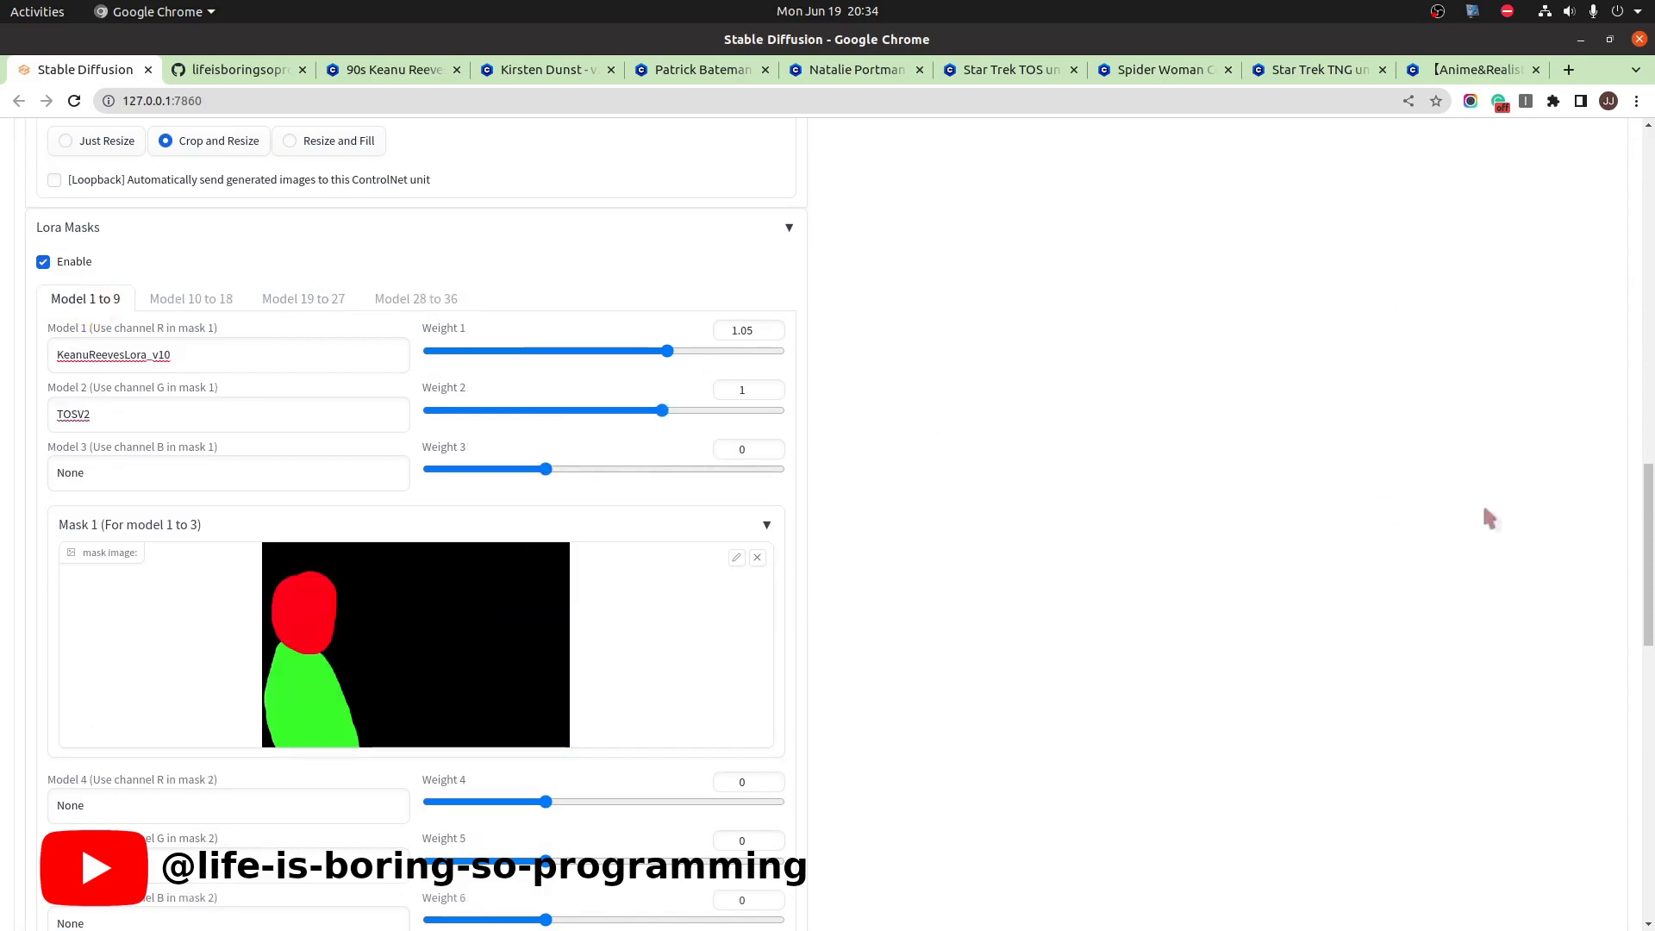
pyautogui.moveTo(1647, 480); pyautogui.dragTo(1647, 670)
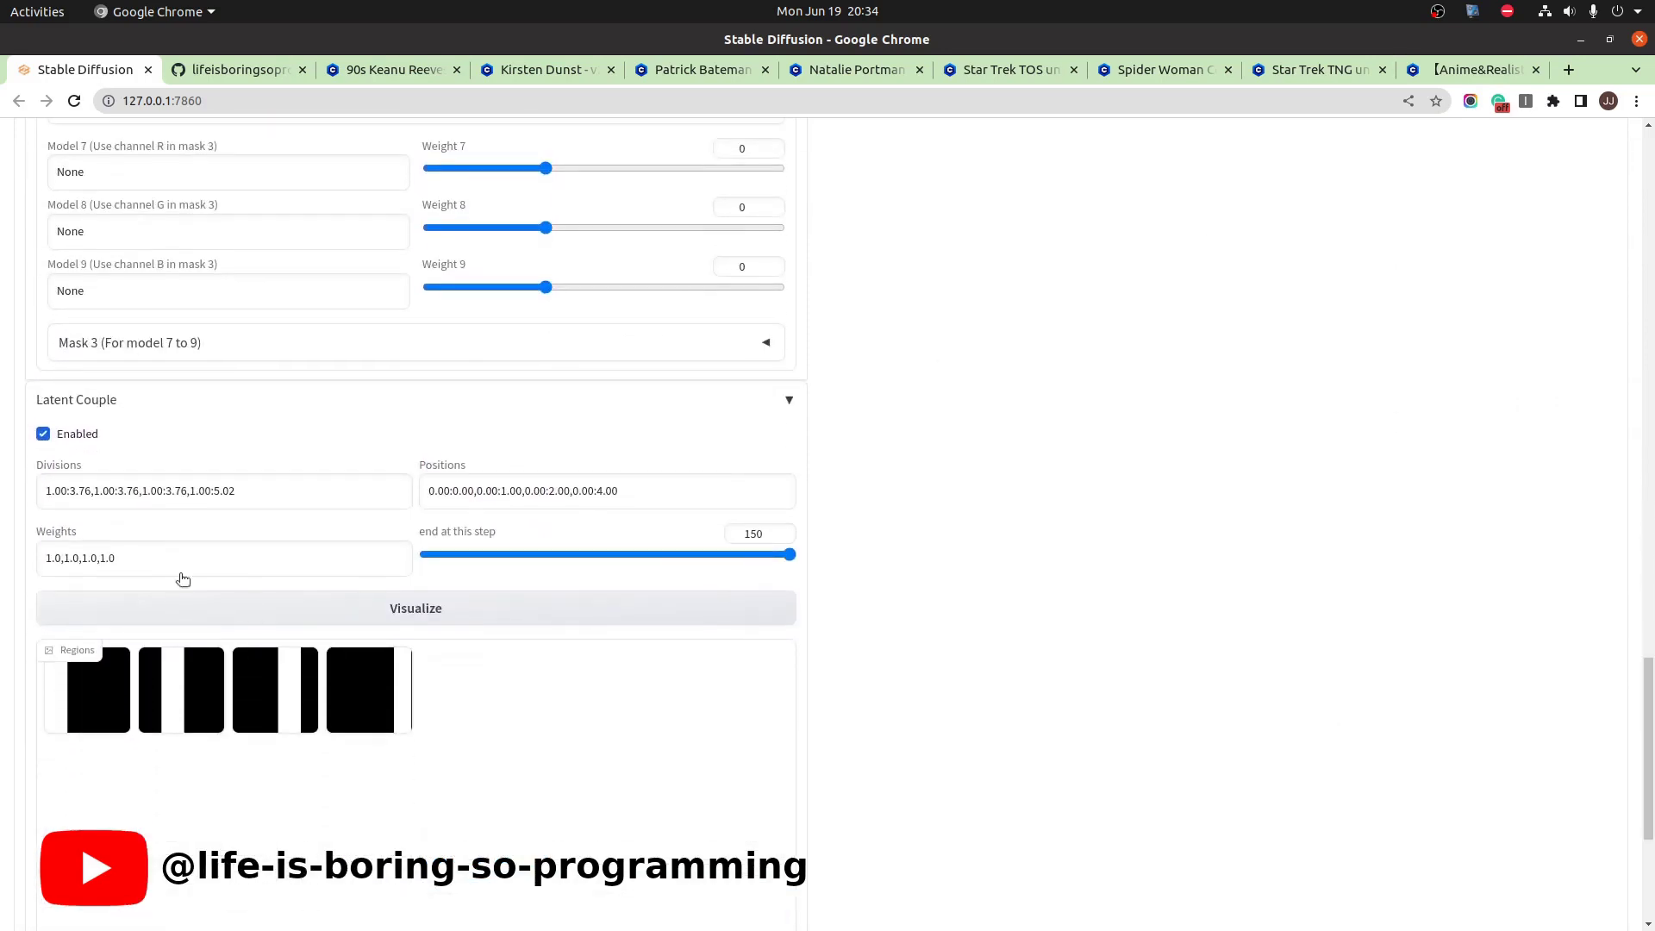
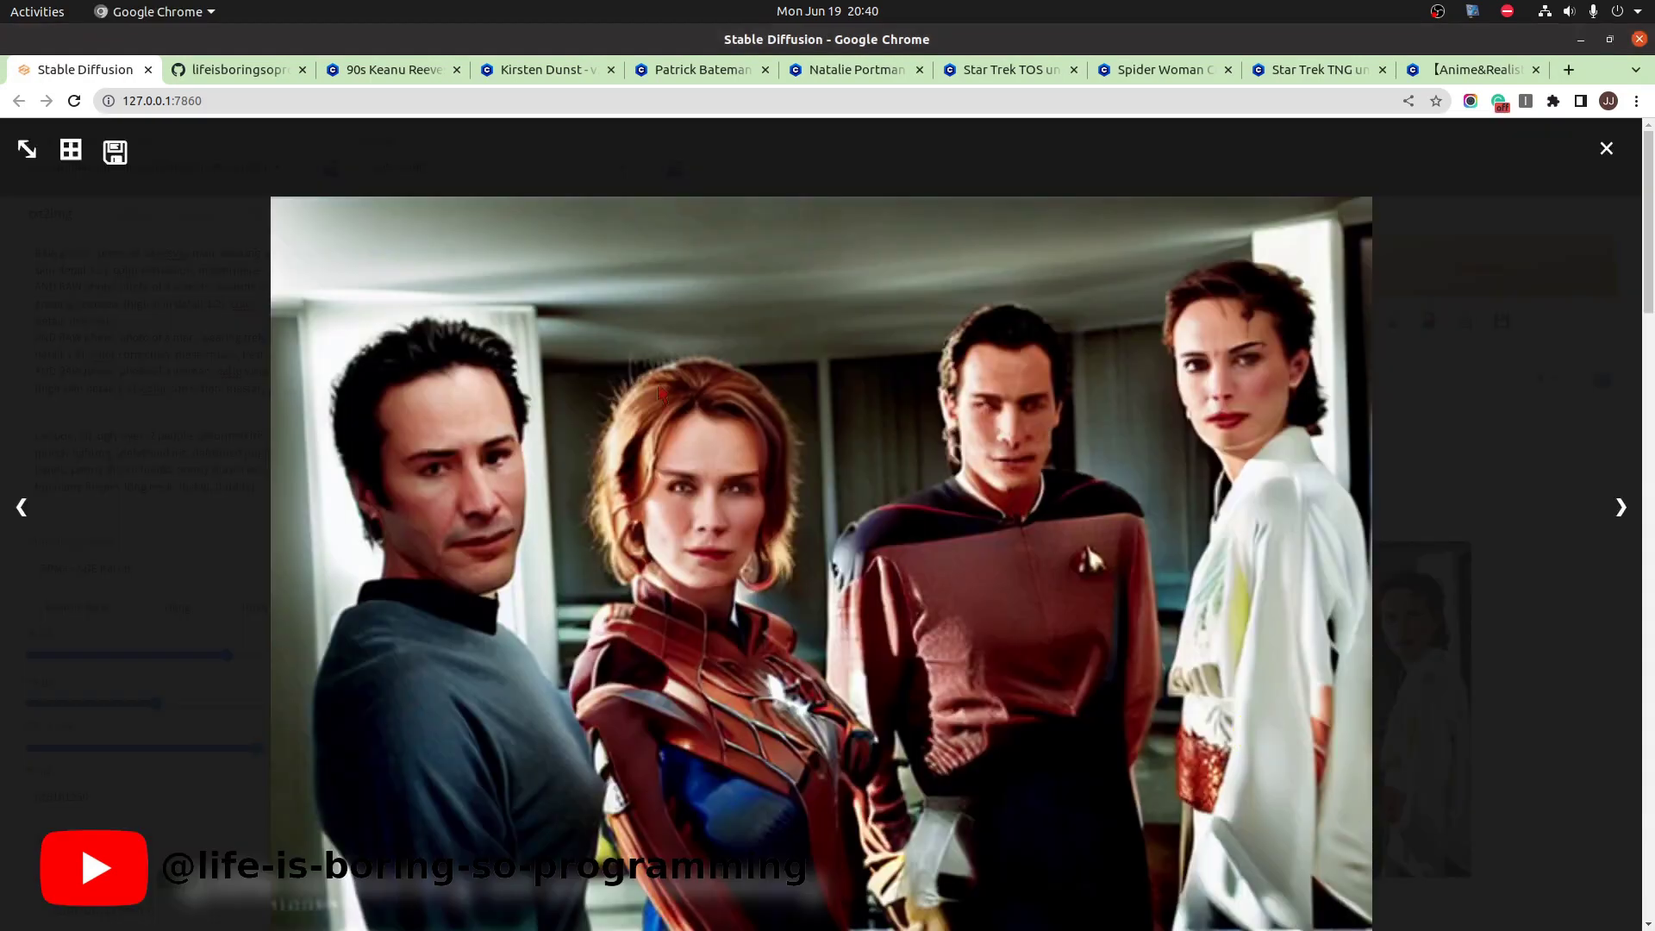
# Close the full-size image and regenerate the four-person picture with Hires. fix enabled.
pyautogui.scroll(-3, 1103, 339)
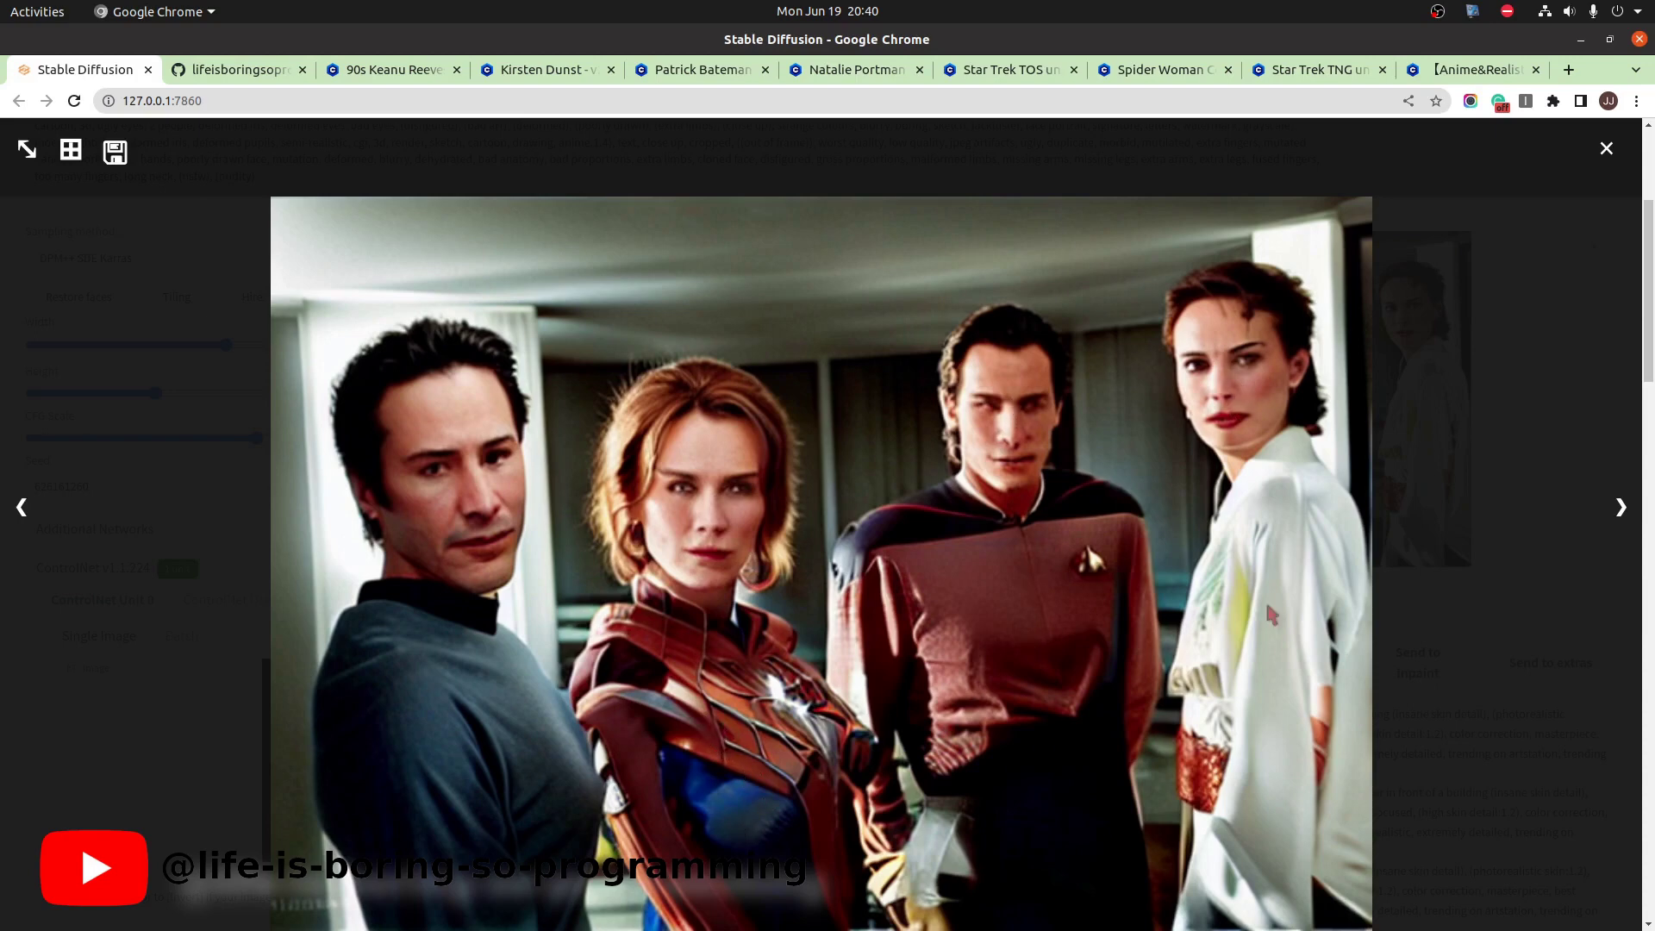
pyautogui.click(1605, 153)
pyautogui.scroll(4, 245, 235)
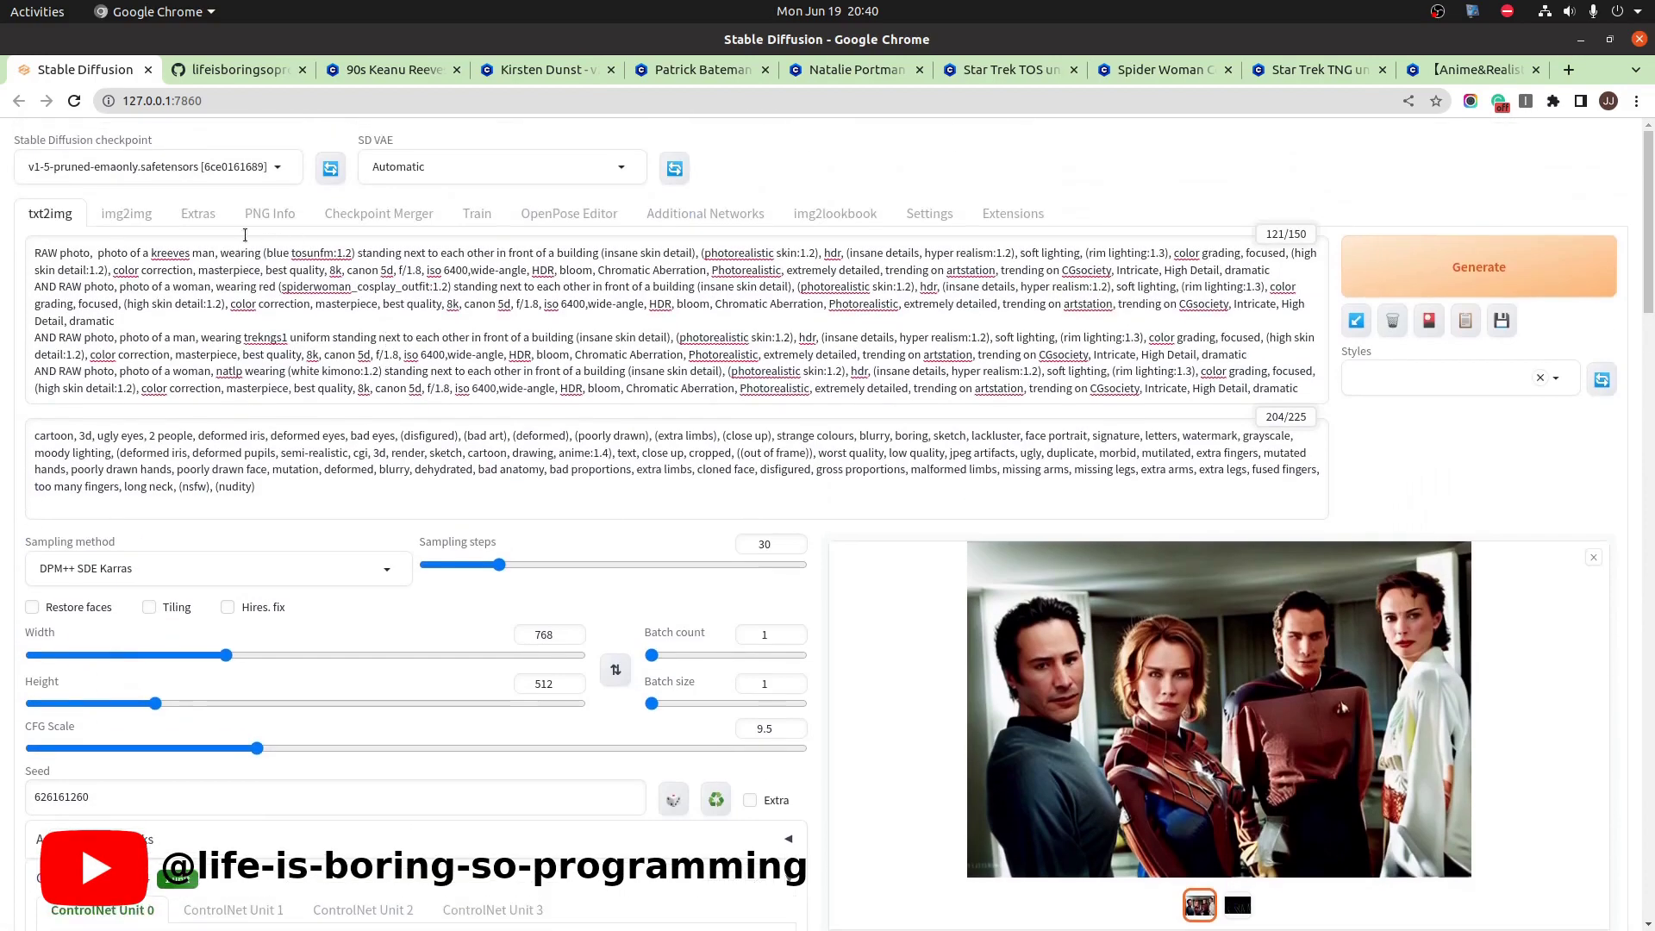
pyautogui.click(228, 606)
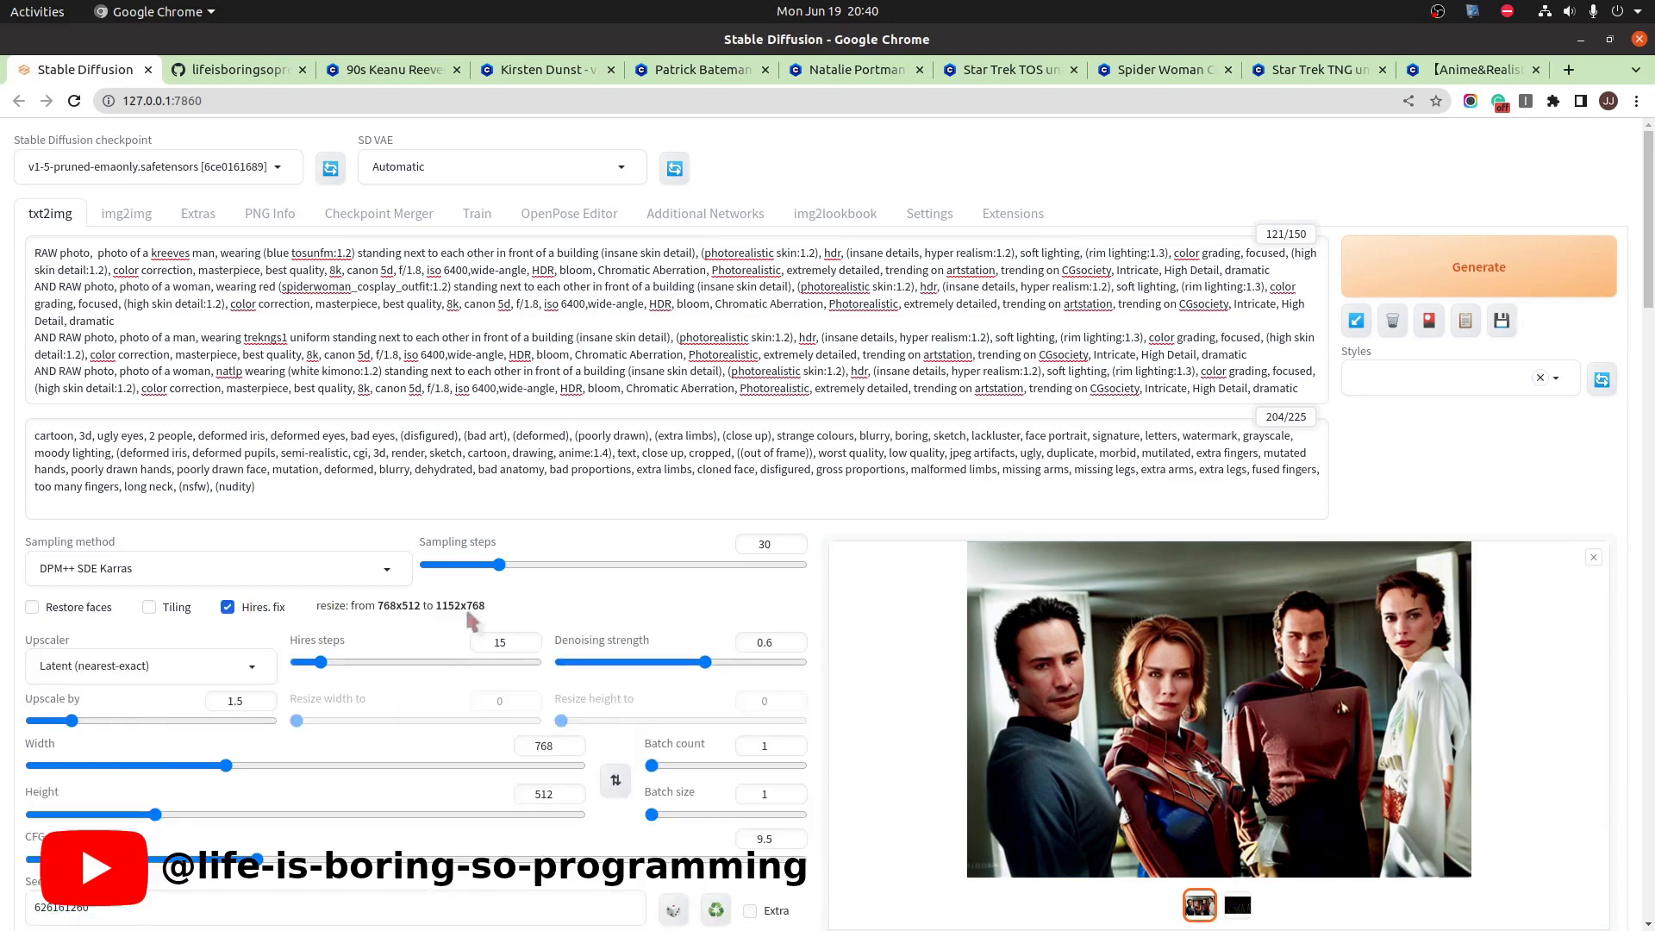
pyautogui.click(1478, 272)
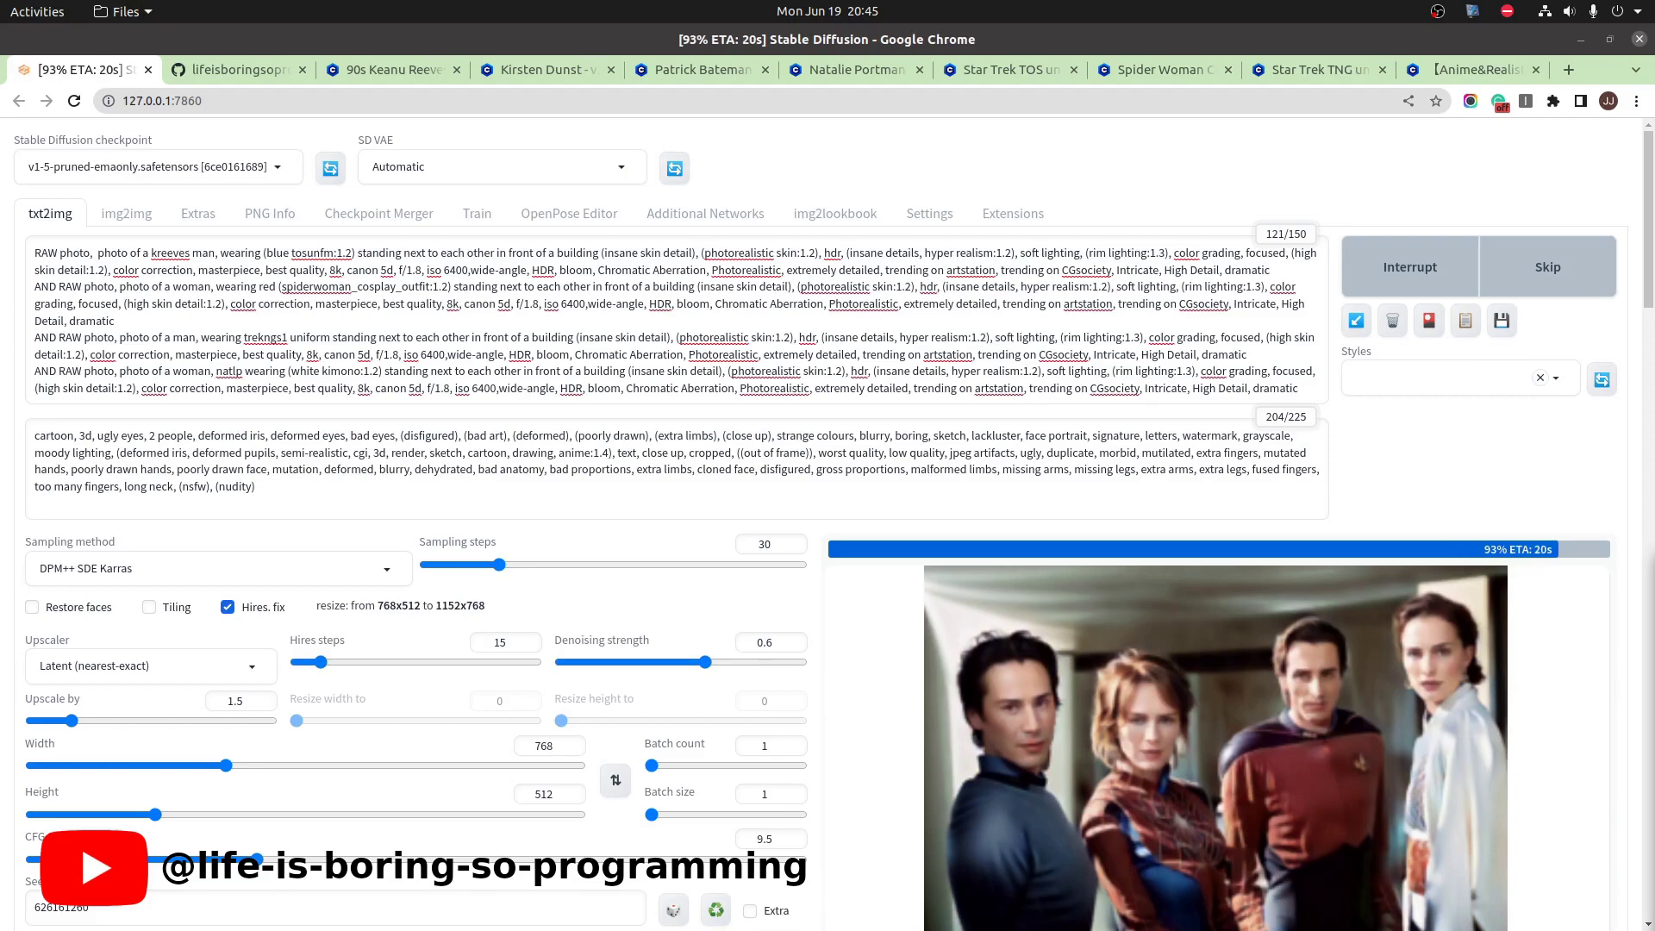
# Open the newly generated image at full size and inspect the four people's faces and clothing.
pyautogui.click(1311, 775)
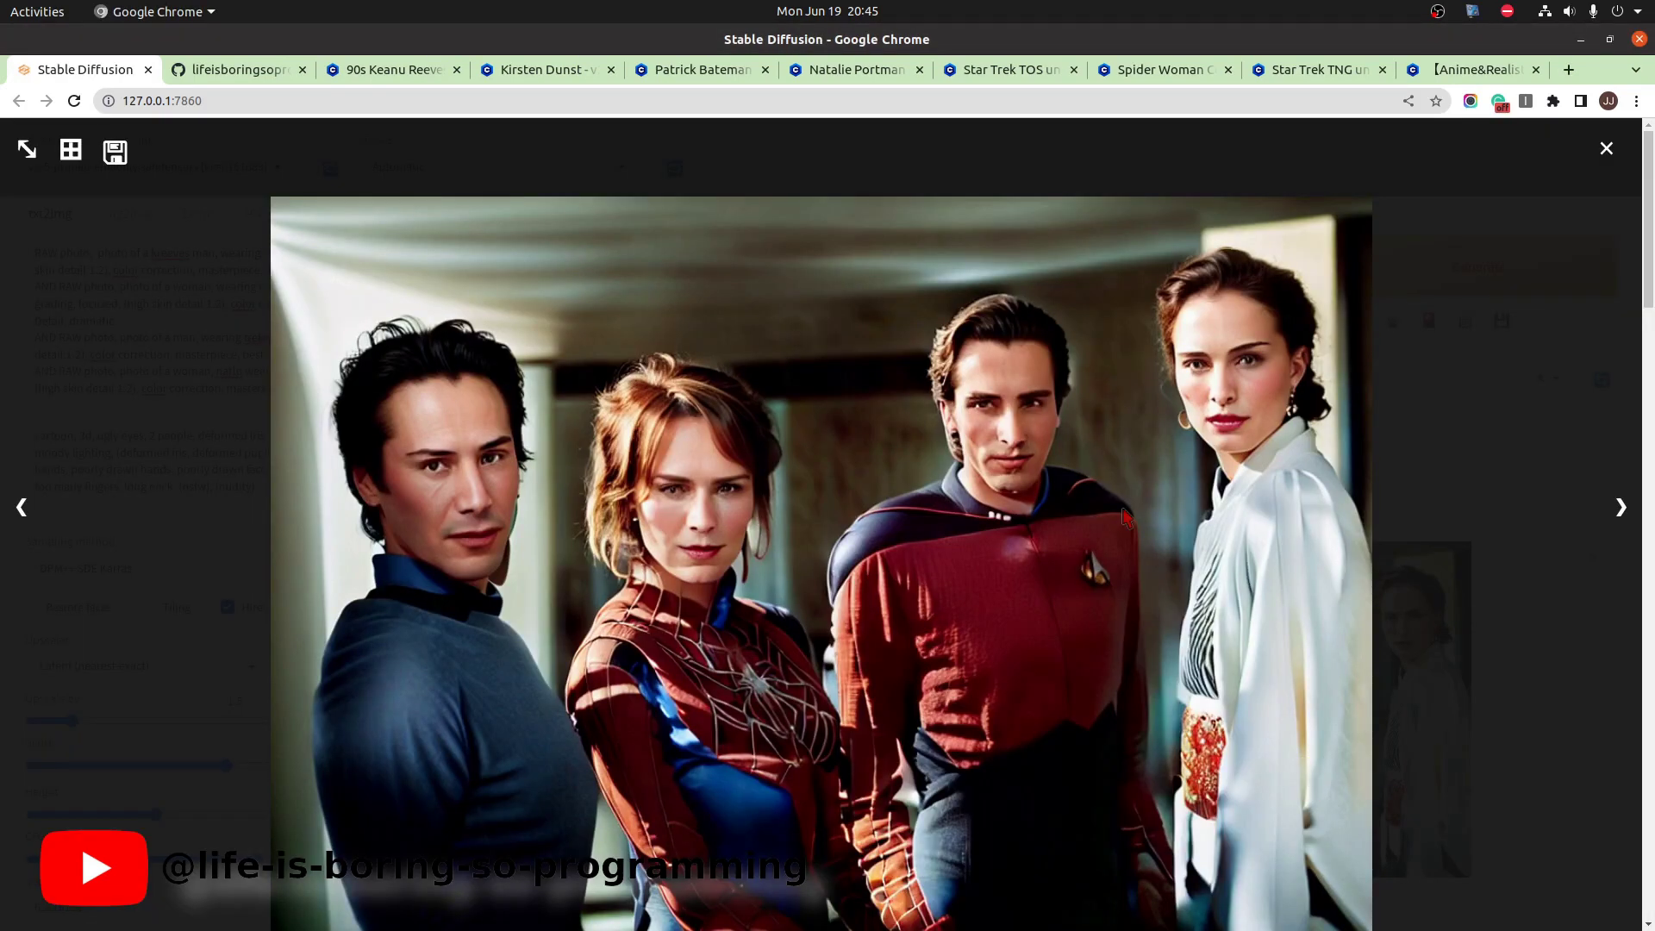
pyautogui.scroll(-3, 1030, 468)
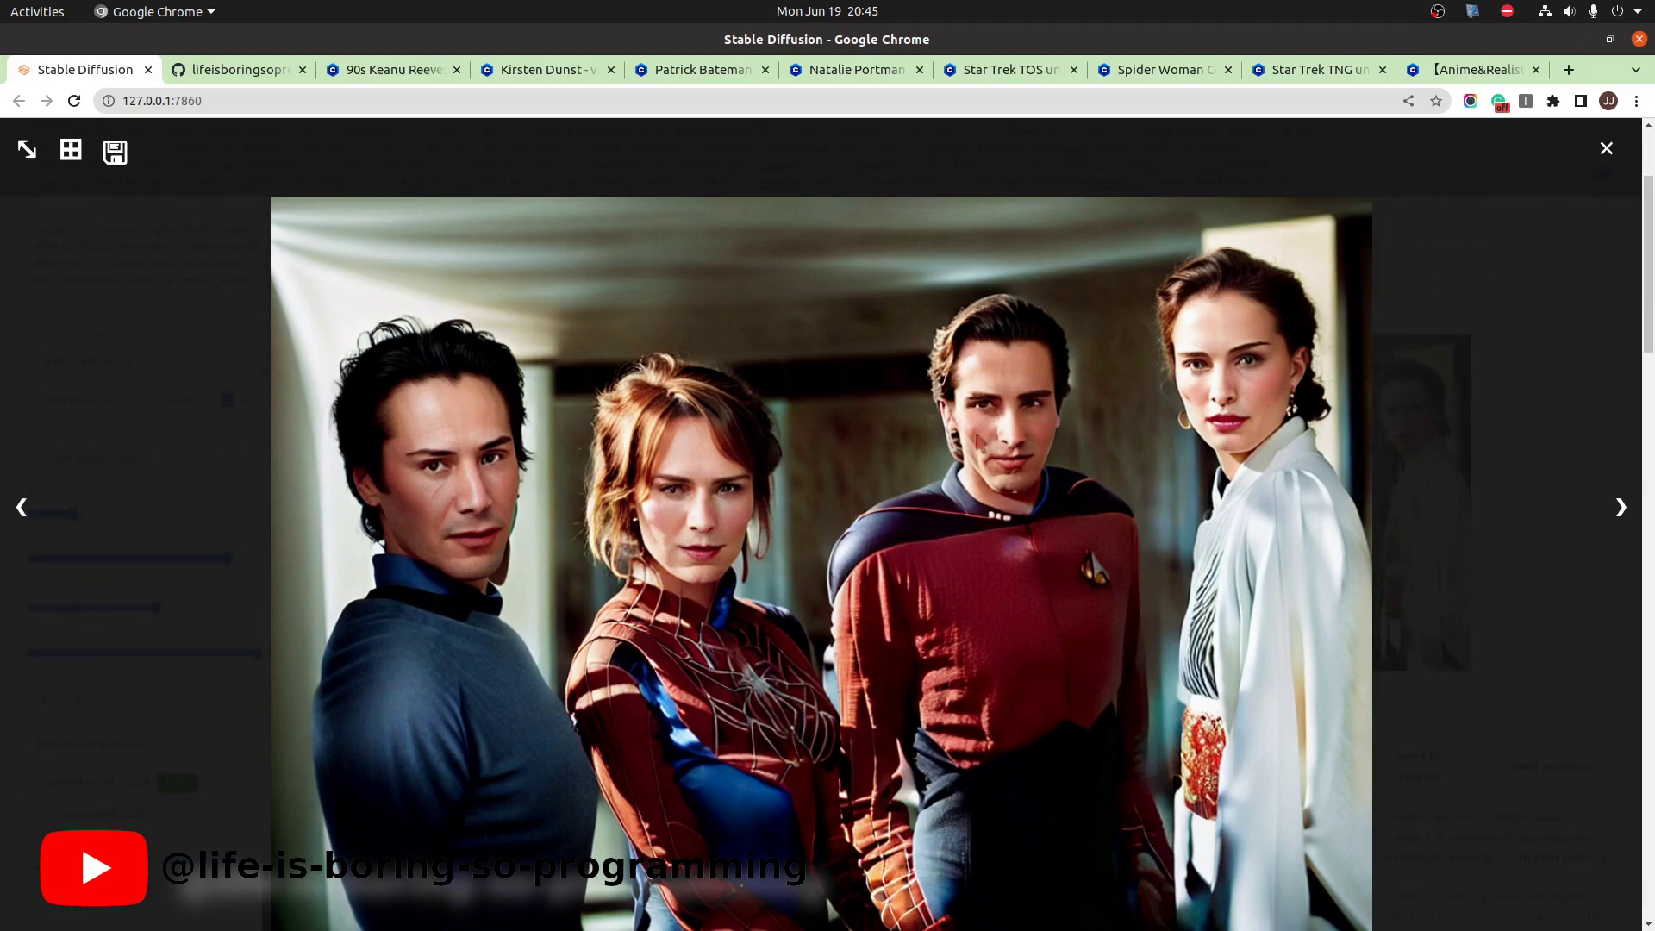
pyautogui.scroll(3, 978, 441)
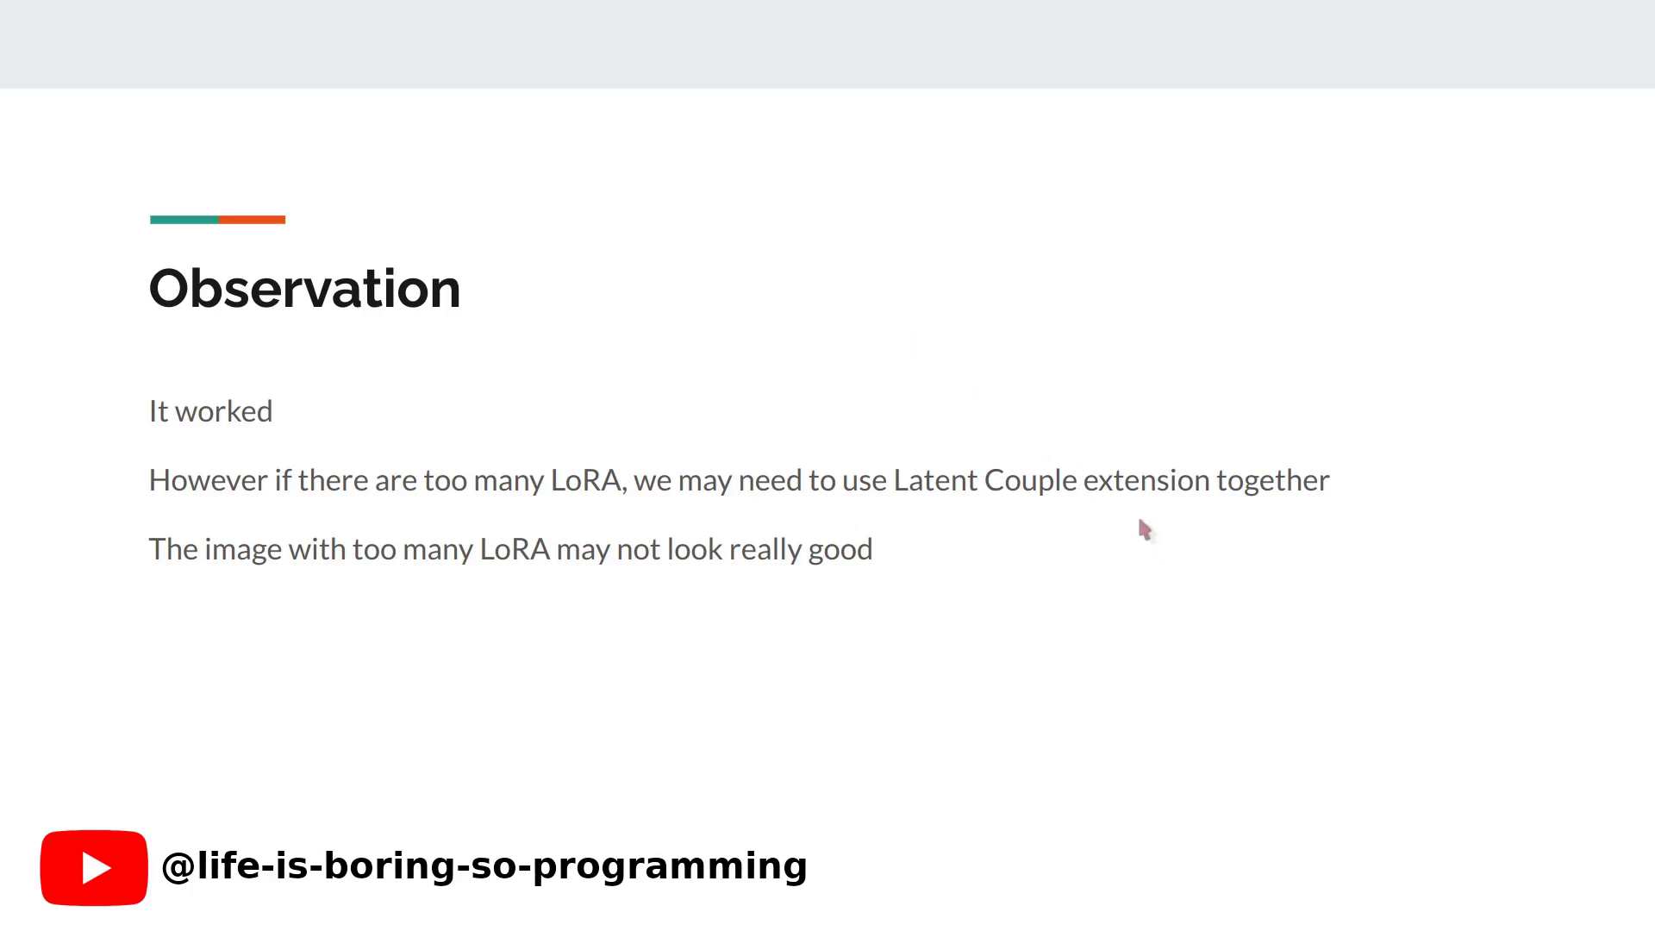
pyautogui.press('Right')
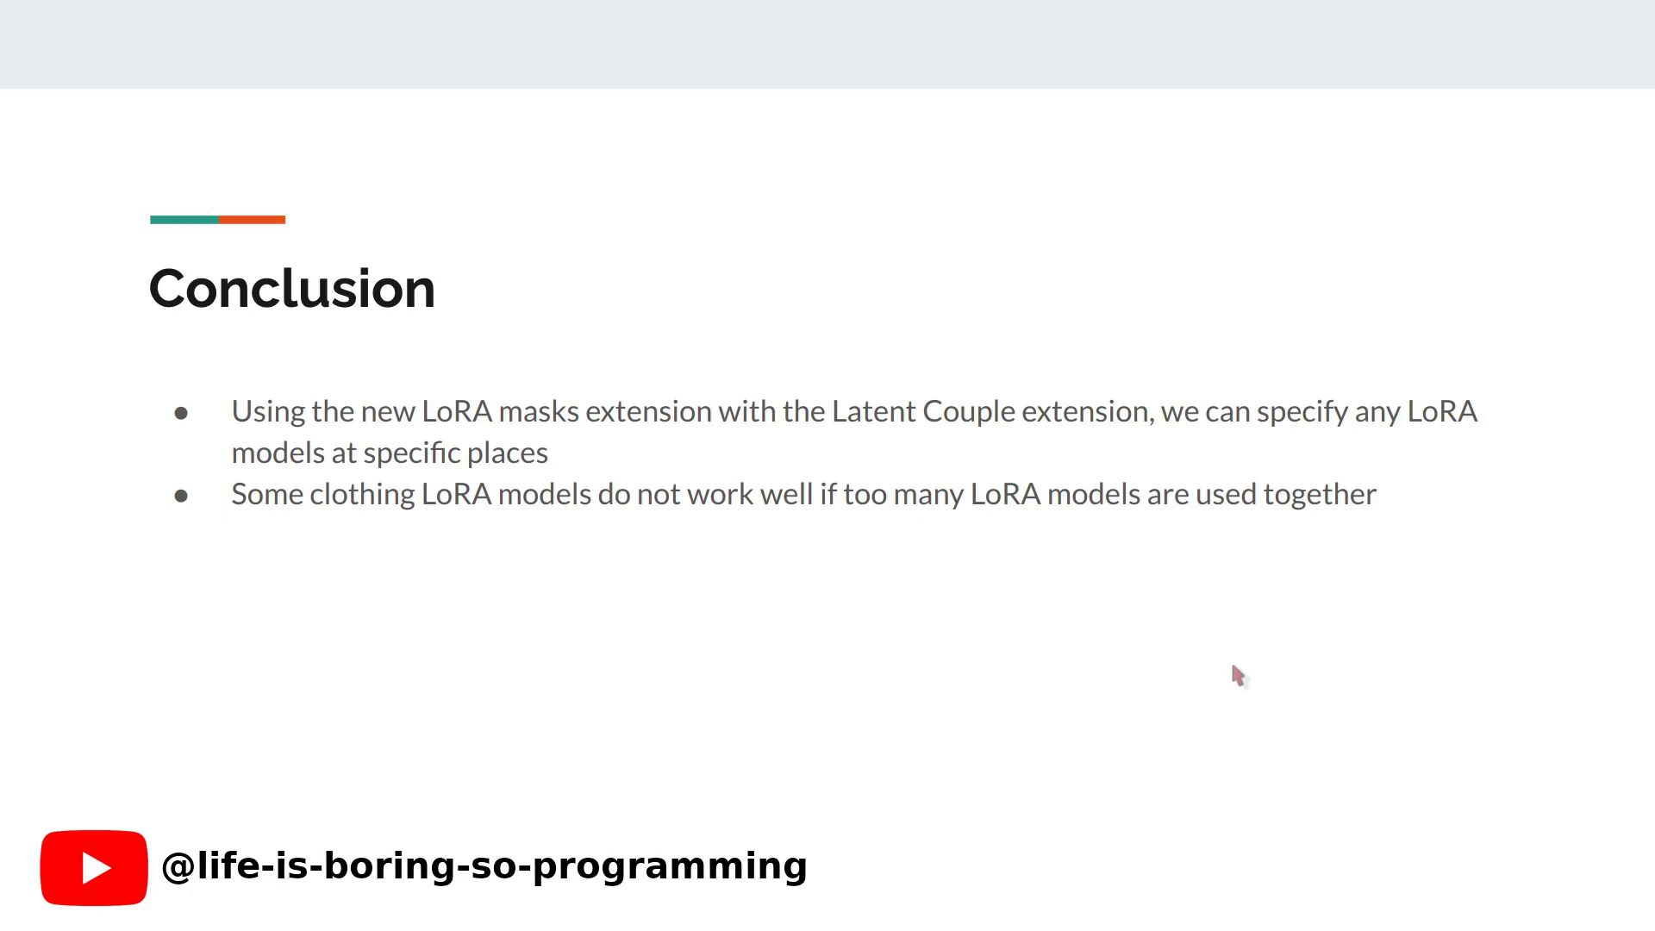